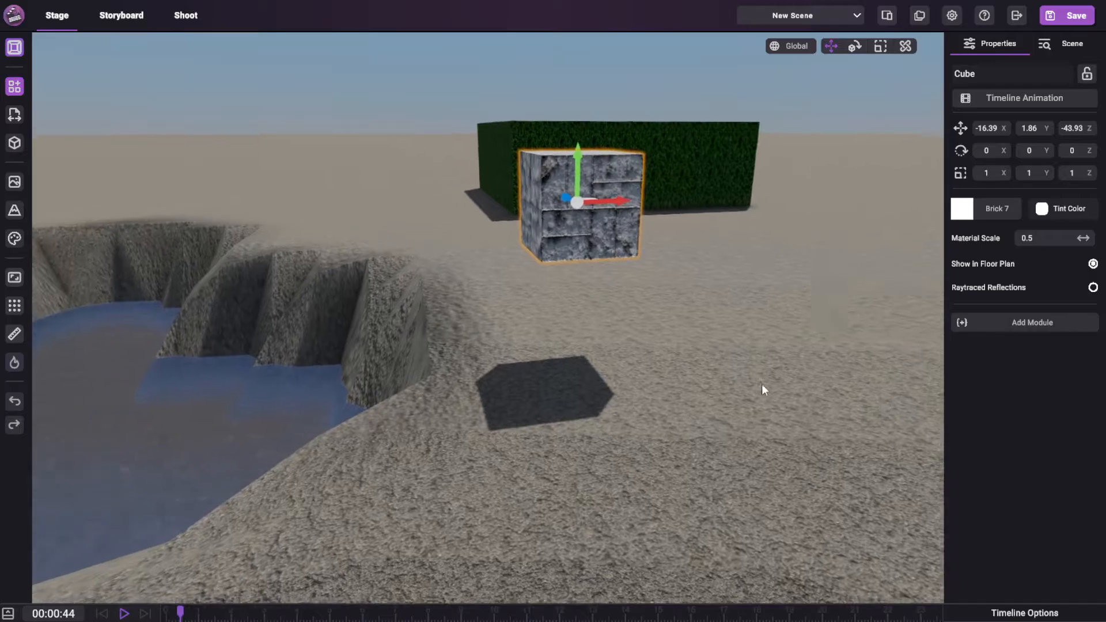
Examine the brick-textured cube and its surroundings from several distances and angles.
key(e)
key(s)
key(w)
scroll(758, 382, up, 5)
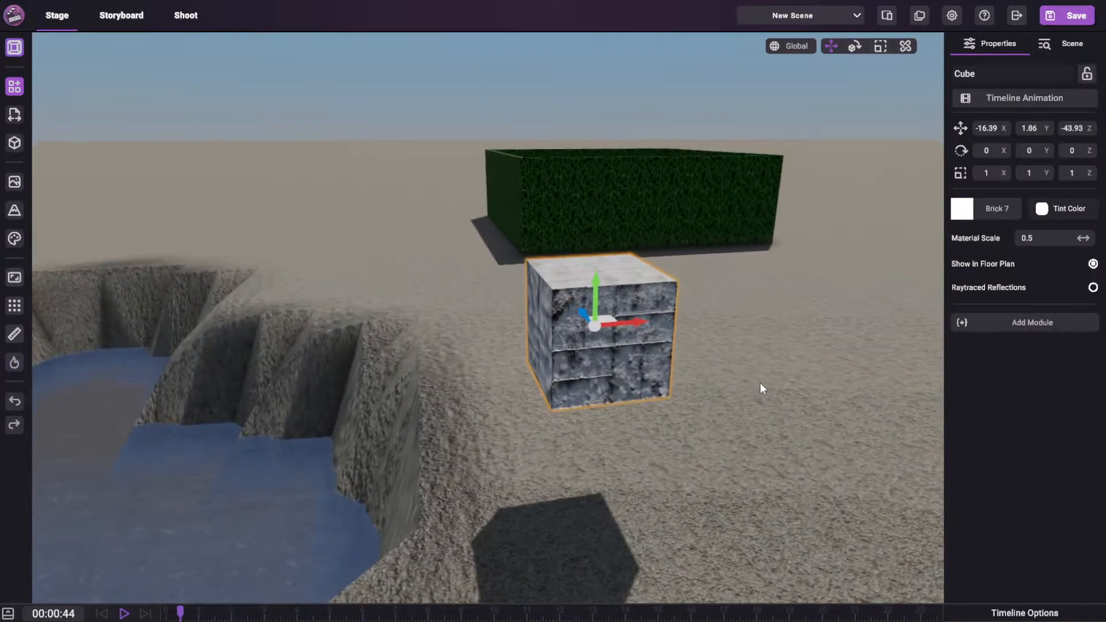
middle_drag(759, 382, 728, 356)
right_drag(685, 283, 676, 243)
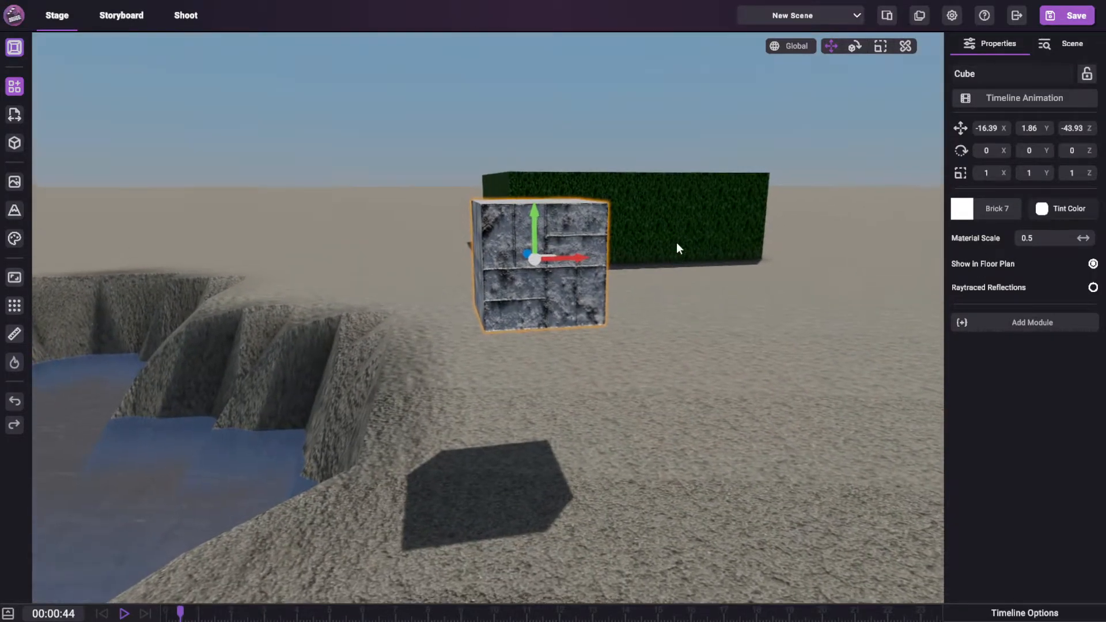
key(w)
key(s)
key(a)
key(e)
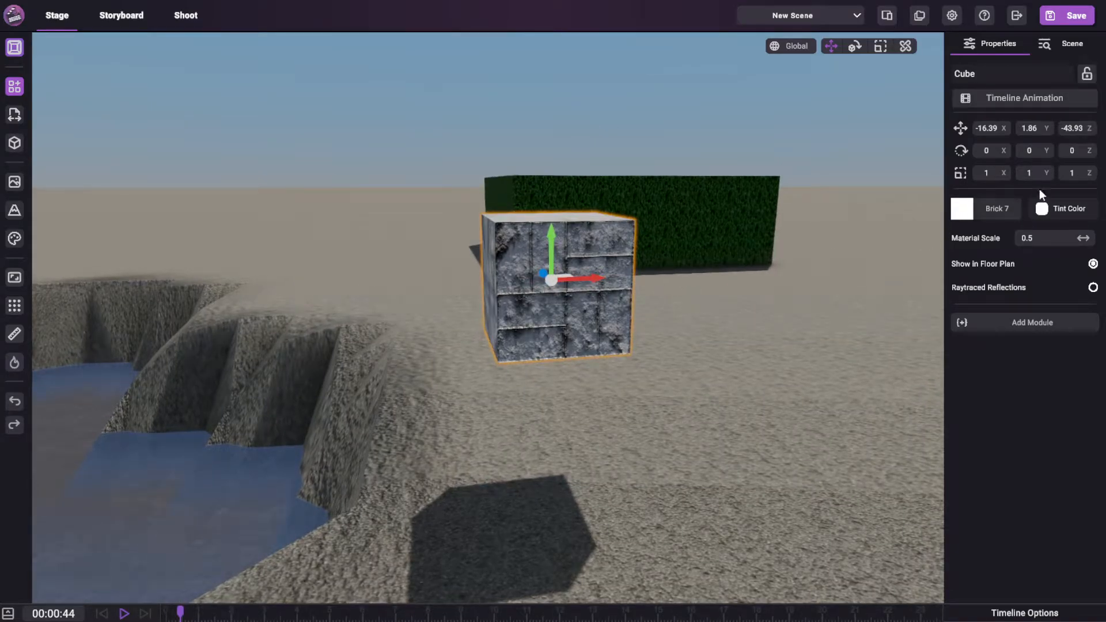
Change the cube's material to Wall 14 from the Wall category.
click(996, 209)
scroll(815, 306, down, 1)
scroll(815, 306, down, 1)
key(s)
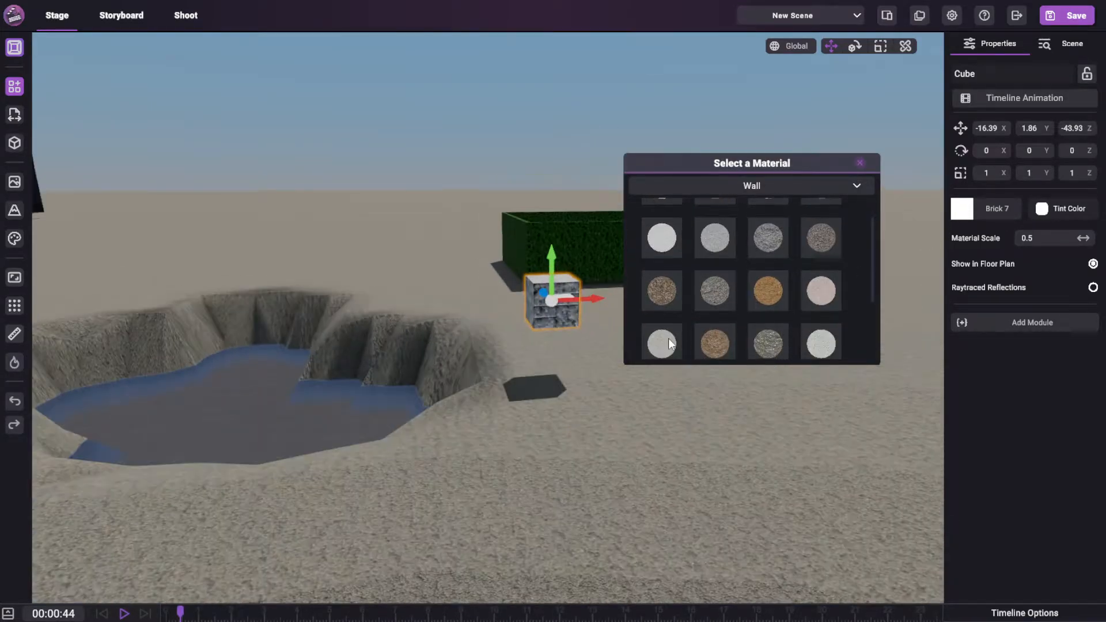
click(716, 348)
key(w)
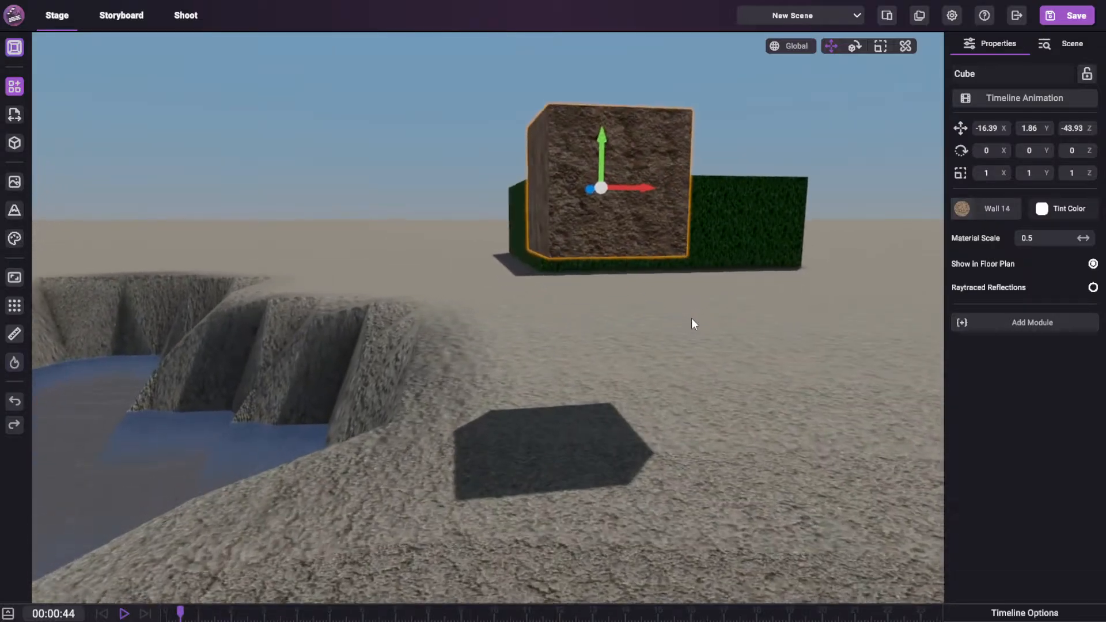
Tint the cube a pale green with RGB values 220, 255, 237.
click(1063, 211)
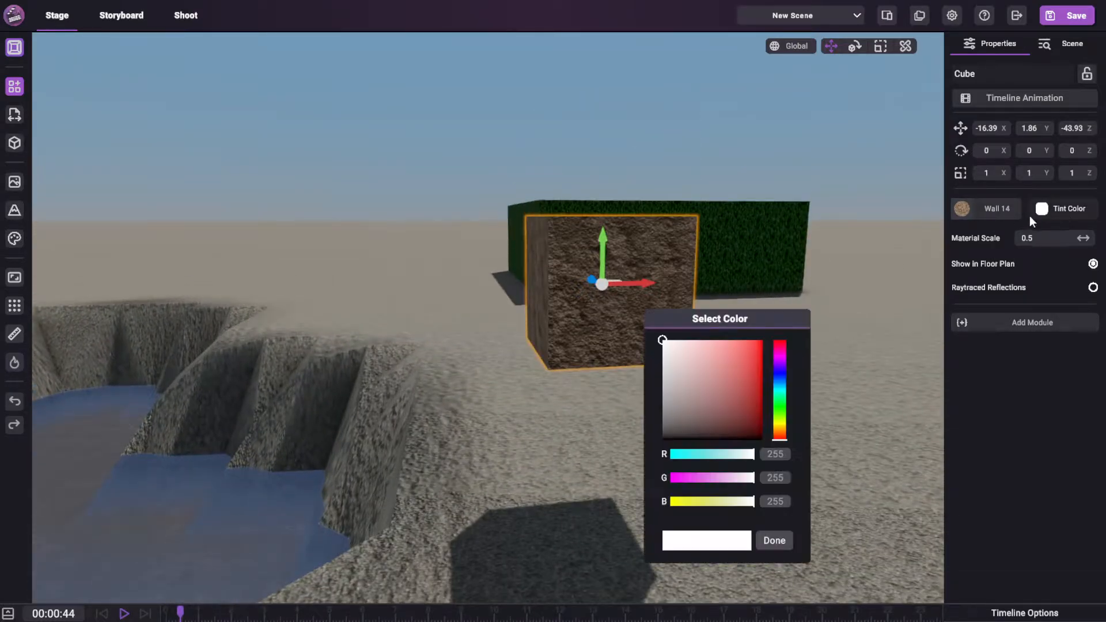
click(753, 390)
click(753, 341)
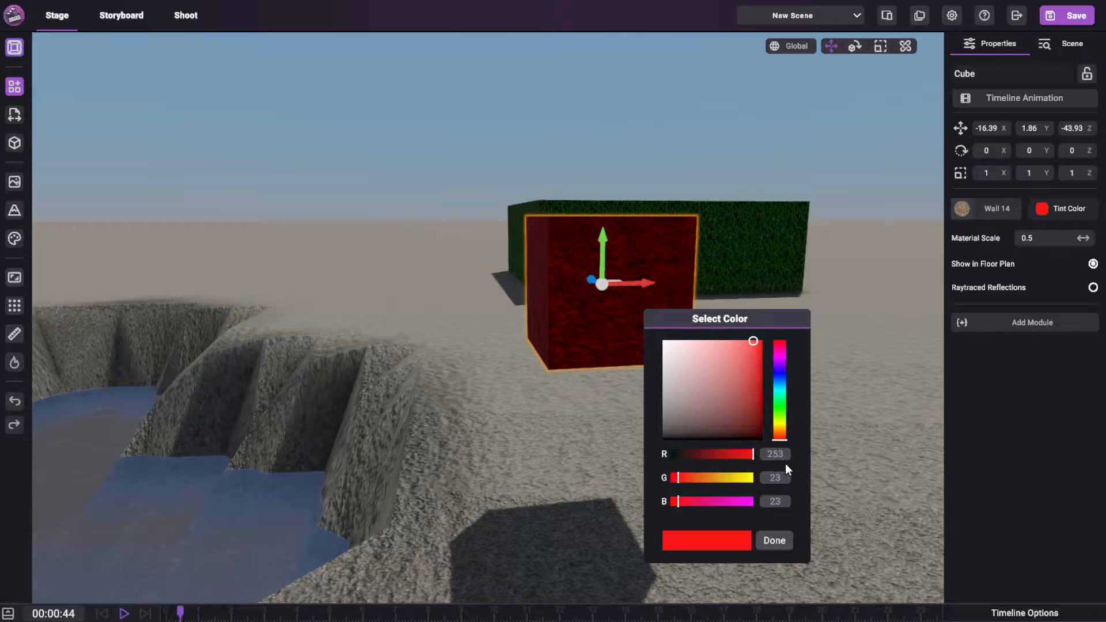
click(779, 398)
click(716, 399)
mouse_move(715, 399)
mouse_down()
mouse_move(759, 319)
mouse_move(676, 339)
mouse_up()
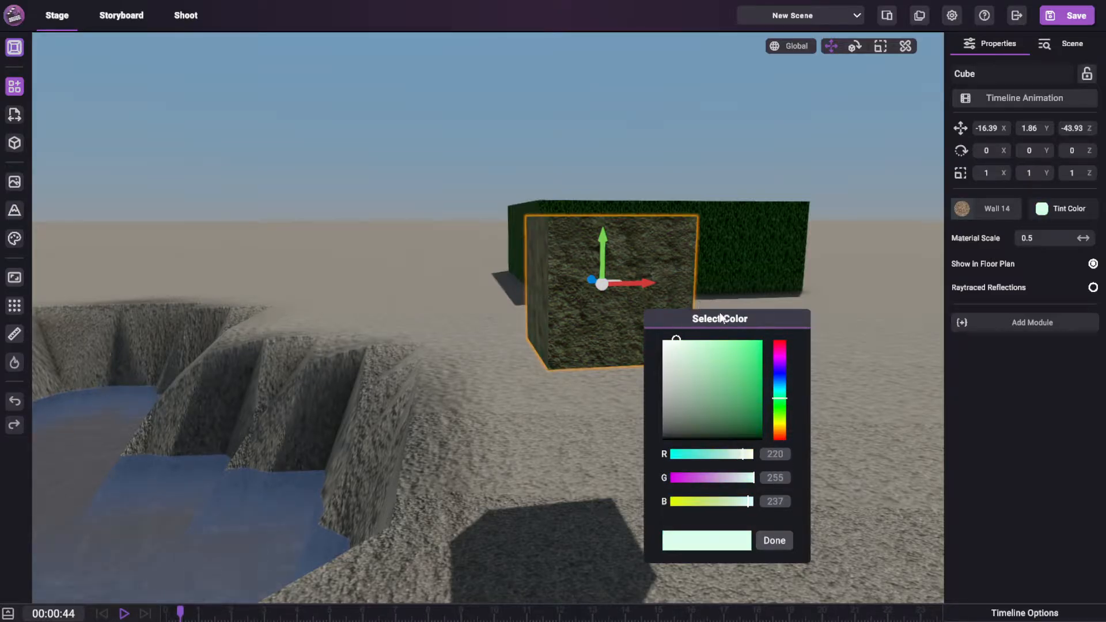
drag(772, 318, 858, 250)
right_drag(651, 212, 667, 178)
key(w)
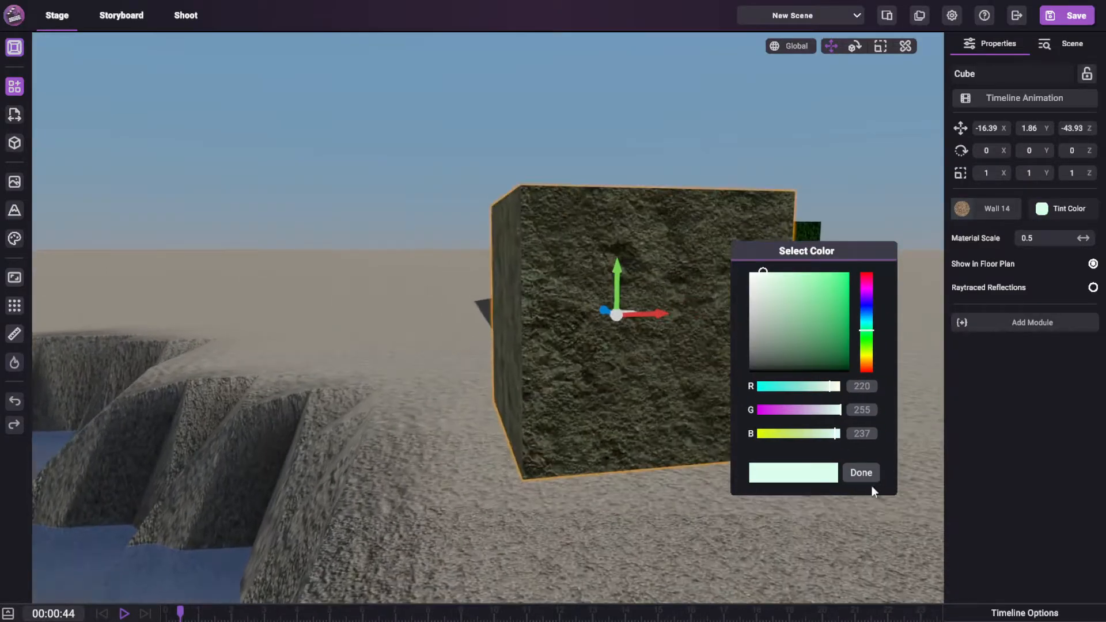
click(860, 472)
Delete the tinted cube from the scene.
right_drag(727, 313, 700, 373)
key(s)
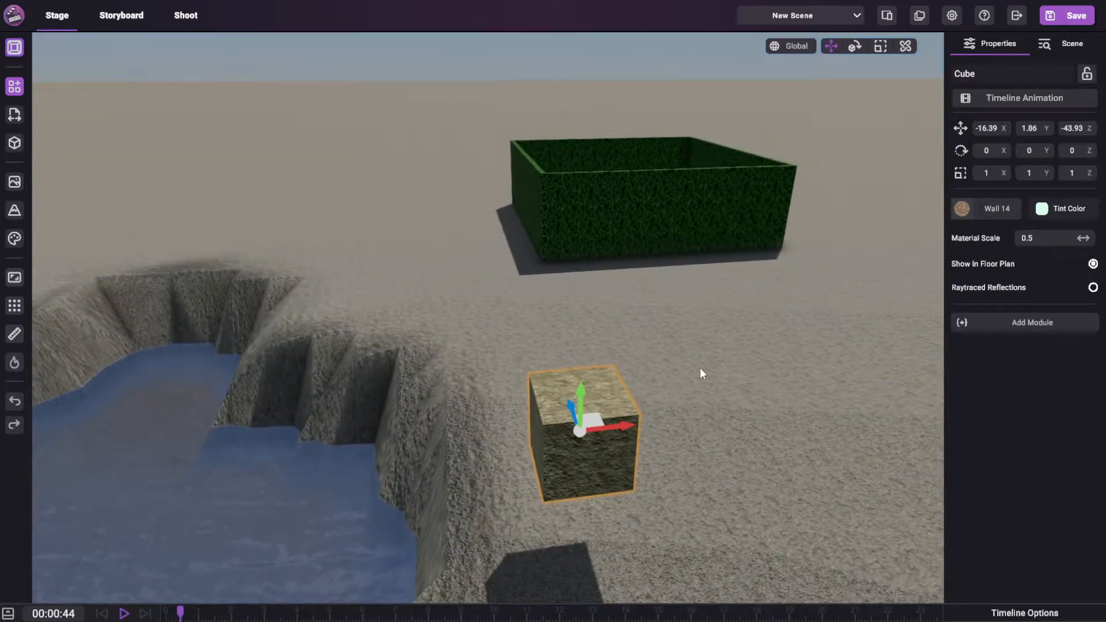
key(Delete)
Add a video surface from the dynamics objects, place it on the ground beside the hedge enclosure and select it.
right_drag(658, 339, 659, 210)
key(w)
key(d)
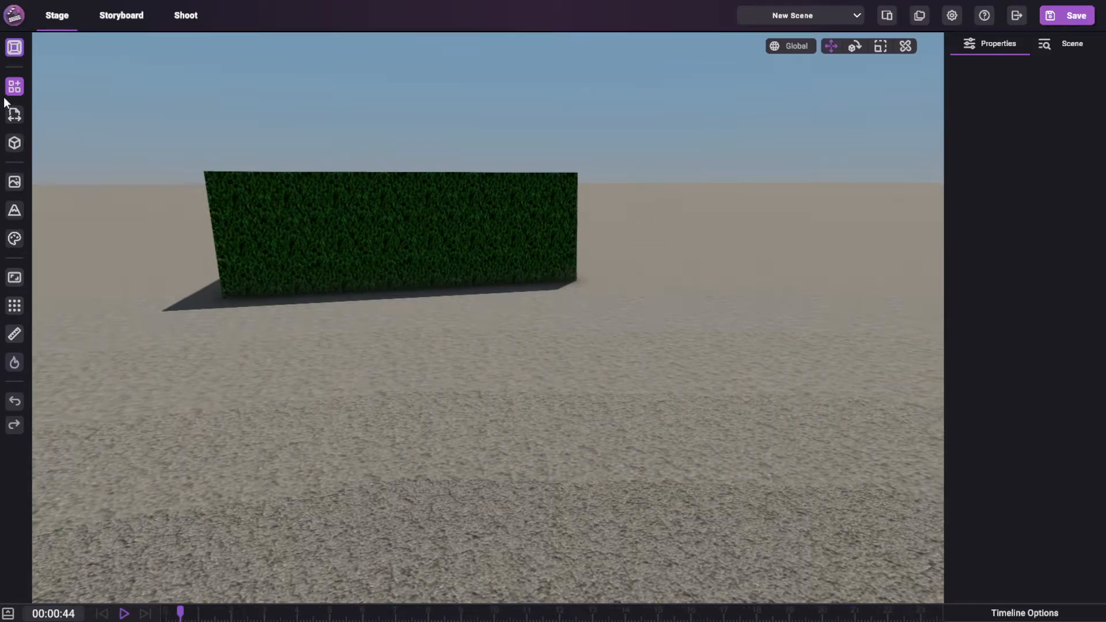
key(a)
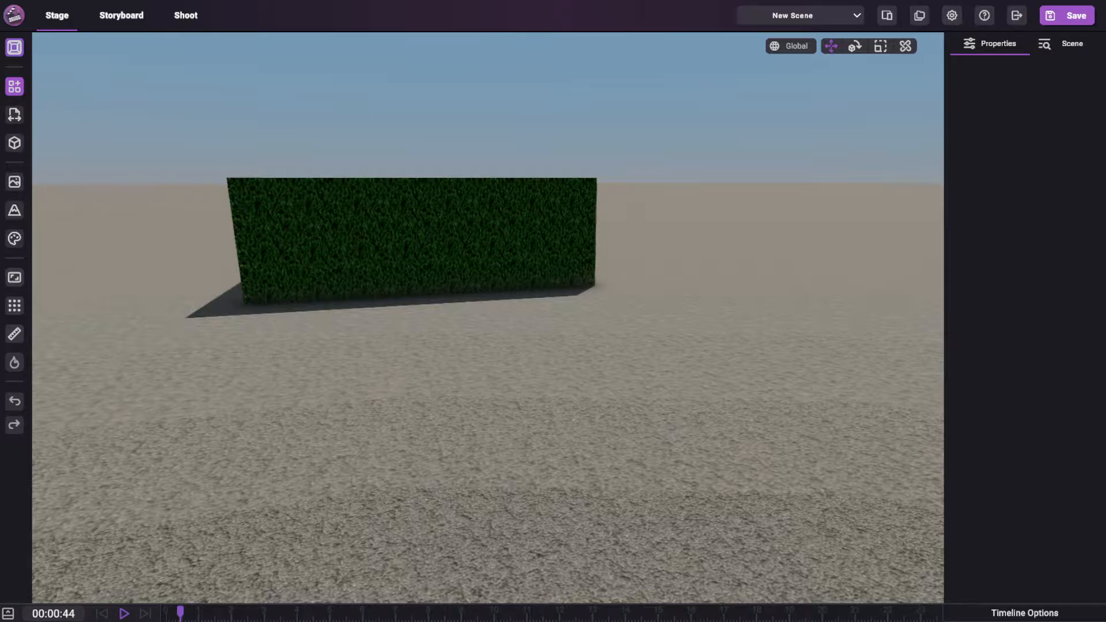
click(18, 88)
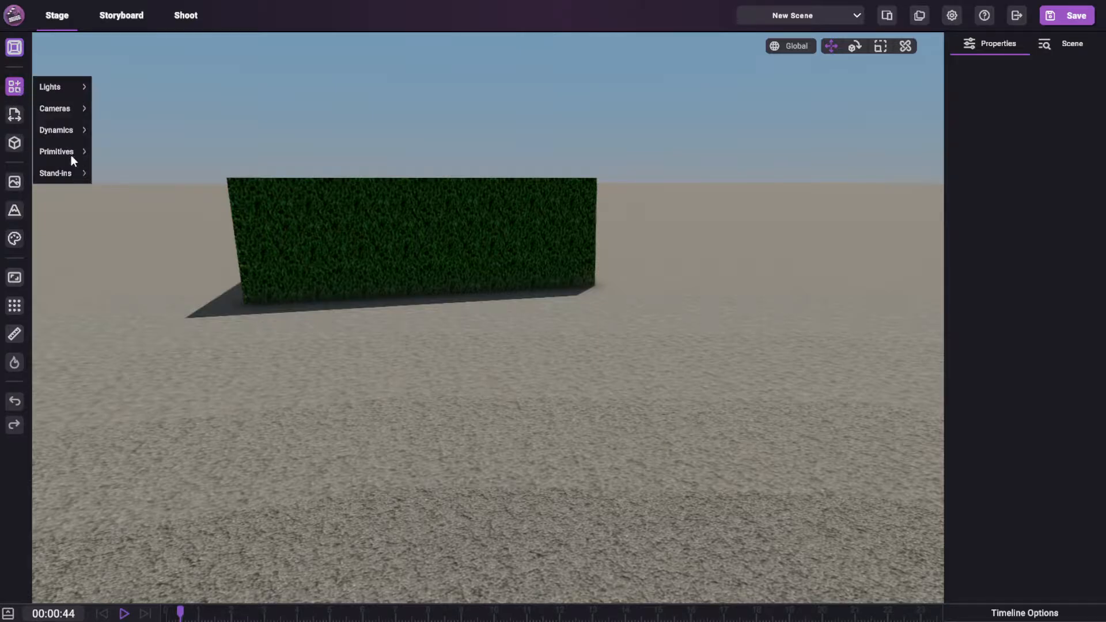
mouse_move(67, 130)
click(126, 190)
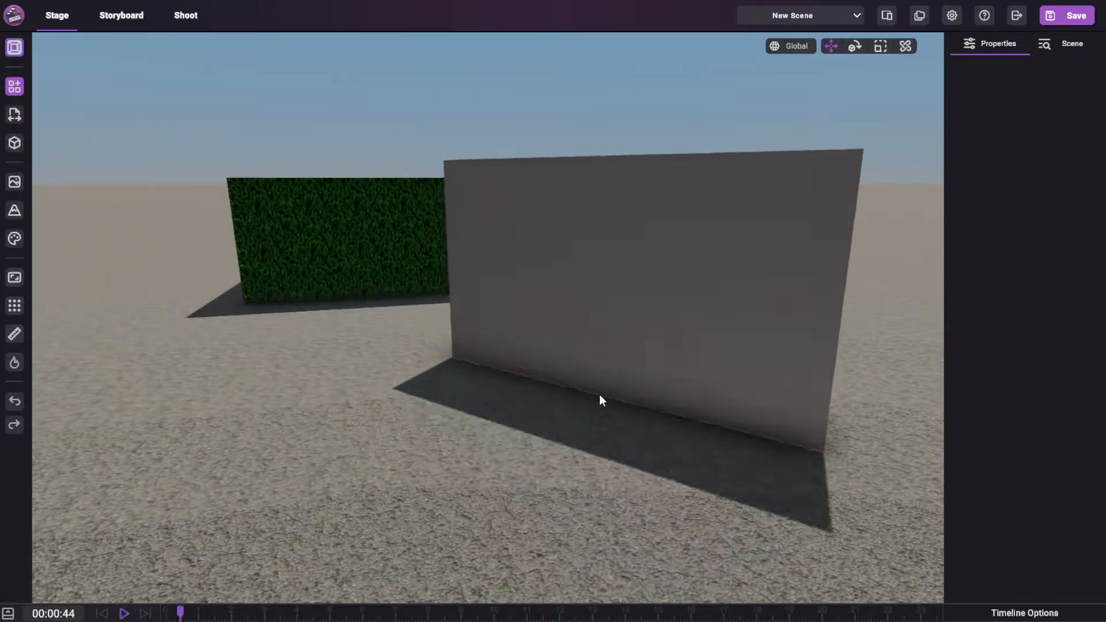
right_drag(662, 389, 663, 389)
key(e)
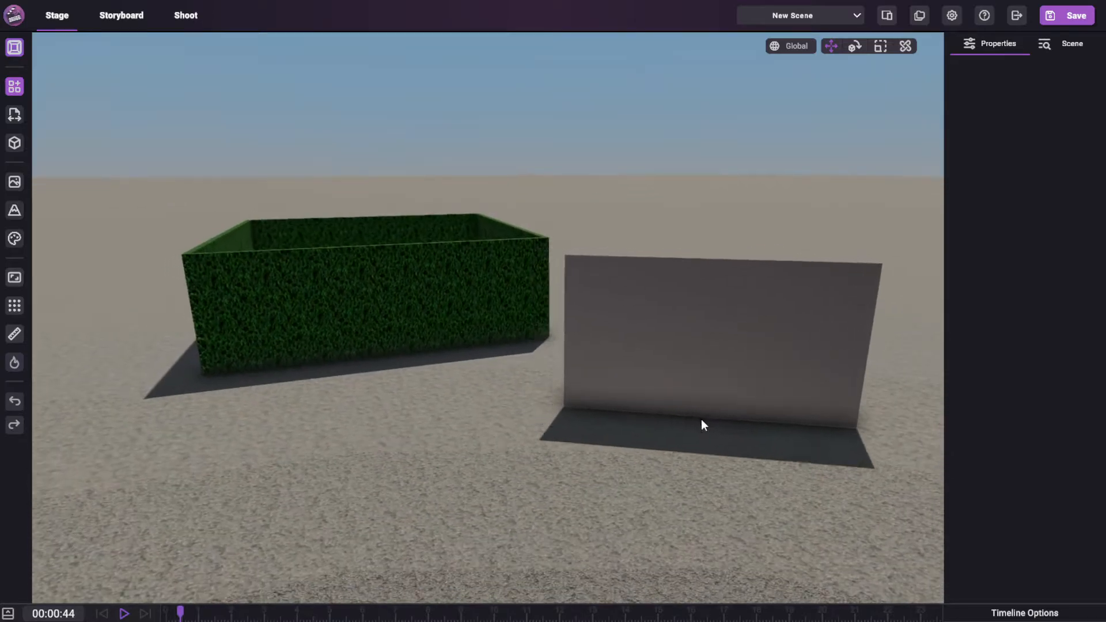
click(691, 423)
click(660, 380)
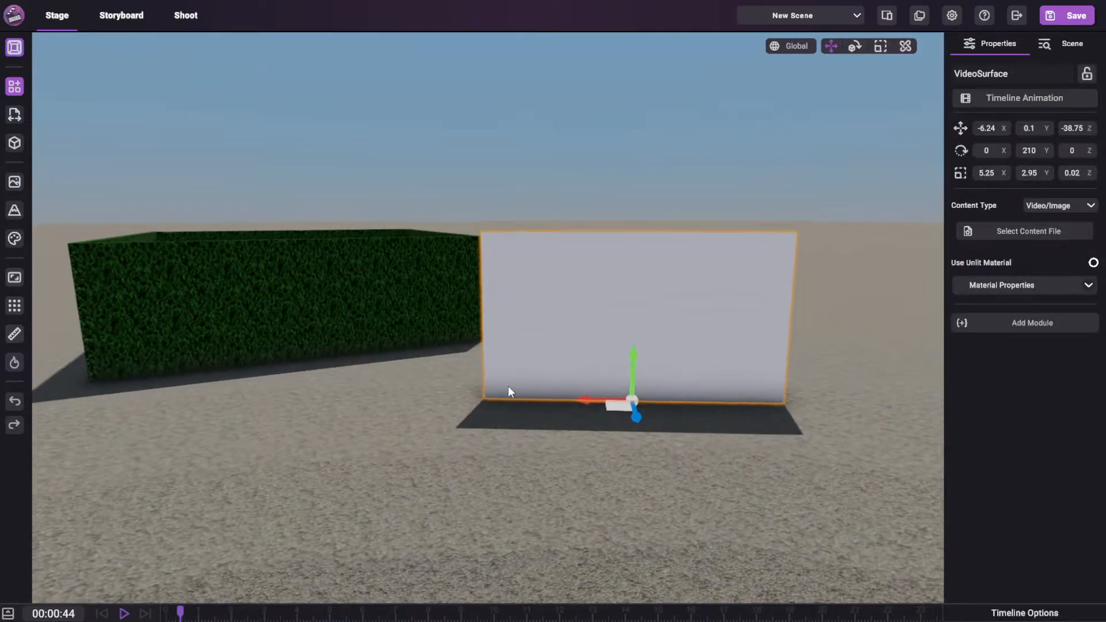
Rotate the video surface about its vertical axis to about 248 degrees.
scroll(510, 385, up, 2)
key(e)
drag(637, 438, 665, 422)
scroll(671, 440, up, 2)
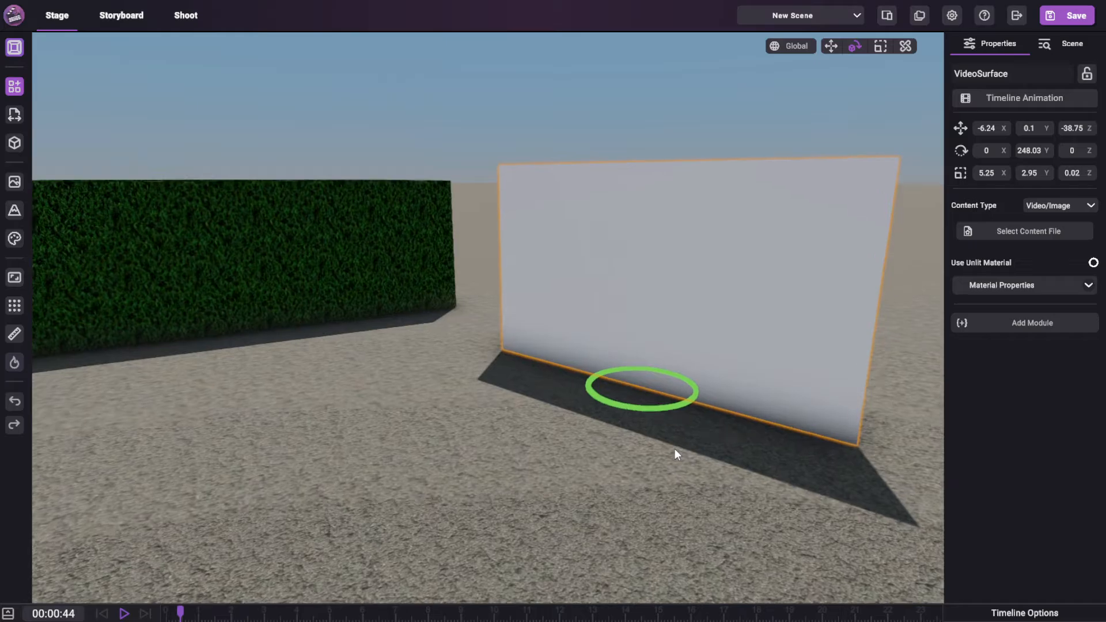
scroll(688, 426, down, 2)
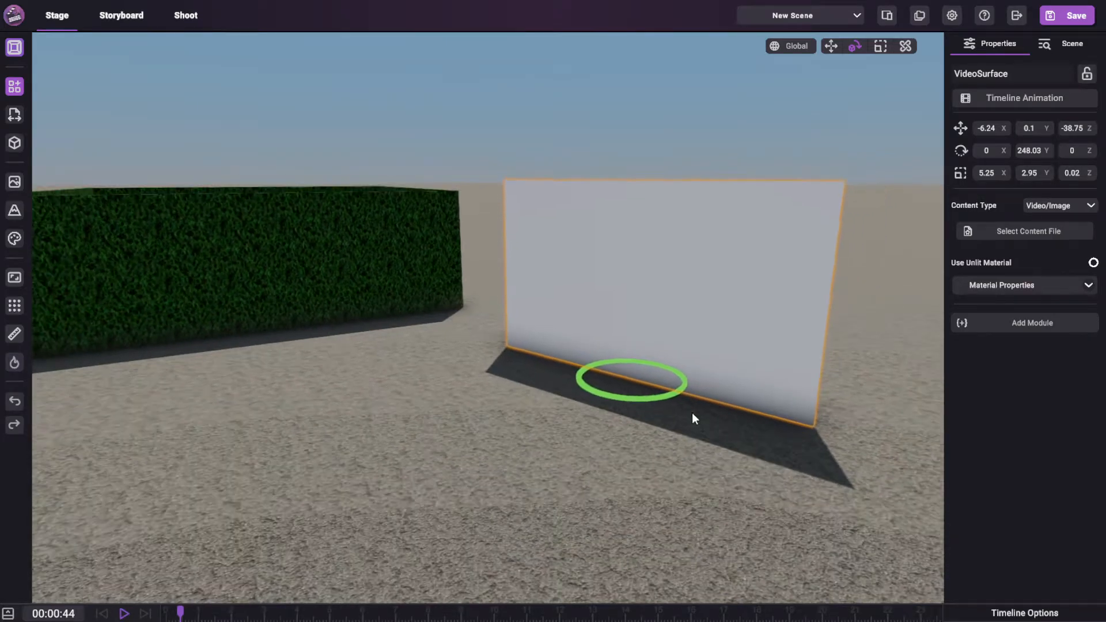
key(w)
mouse_move(565, 305)
middle_down()
mouse_move(604, 318)
mouse_move(580, 311)
middle_up()
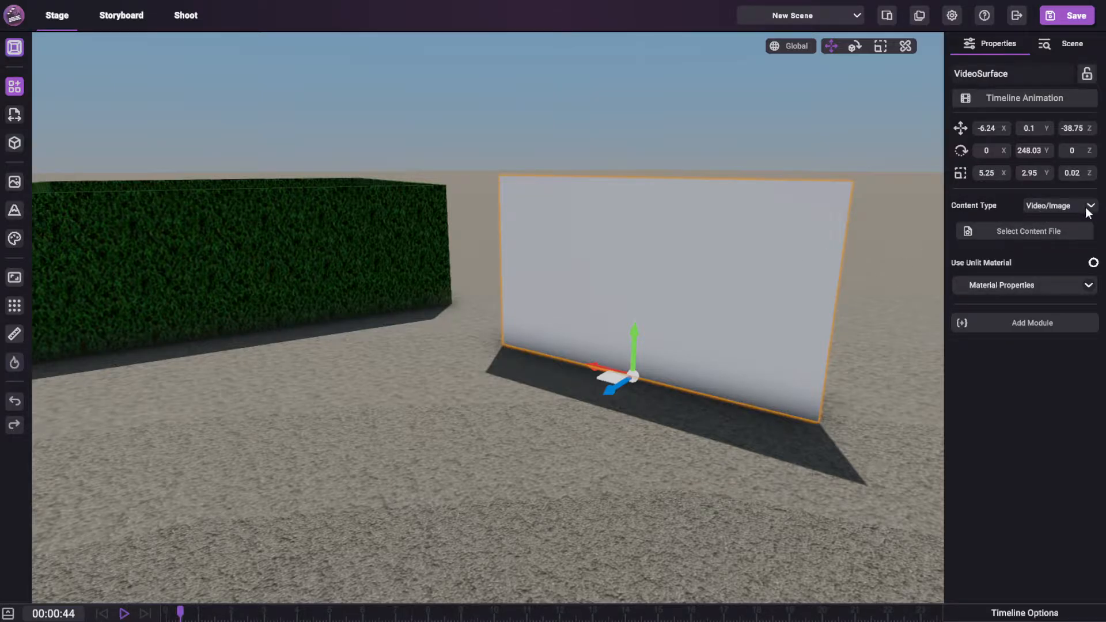
Try the Compositing content type on the video surface and return it to Video/Image.
click(1082, 205)
click(1000, 234)
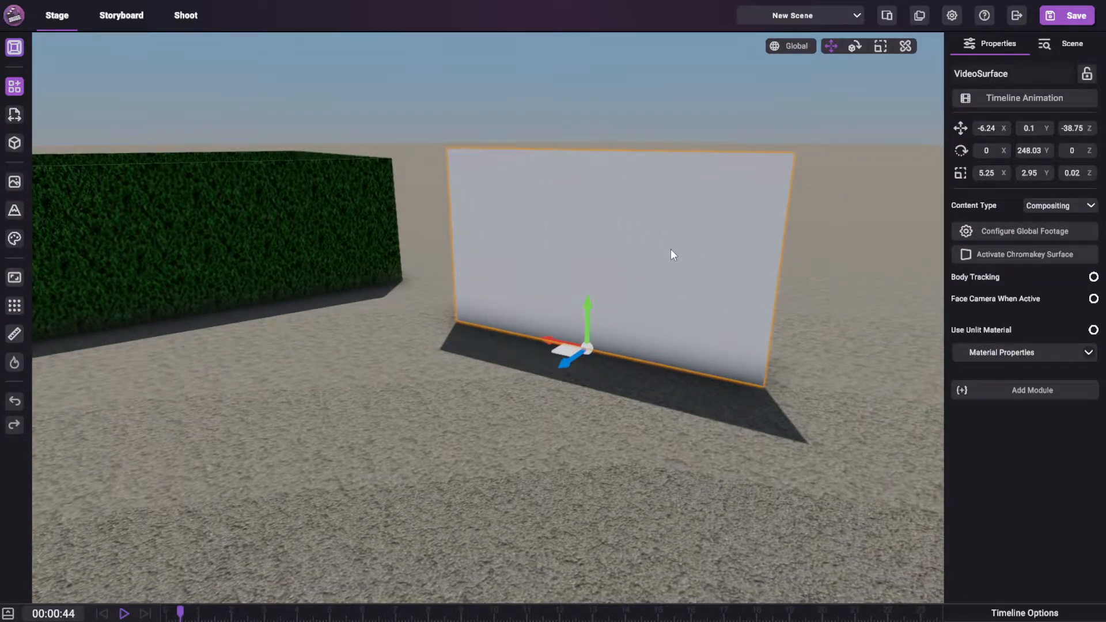
click(1028, 210)
click(997, 220)
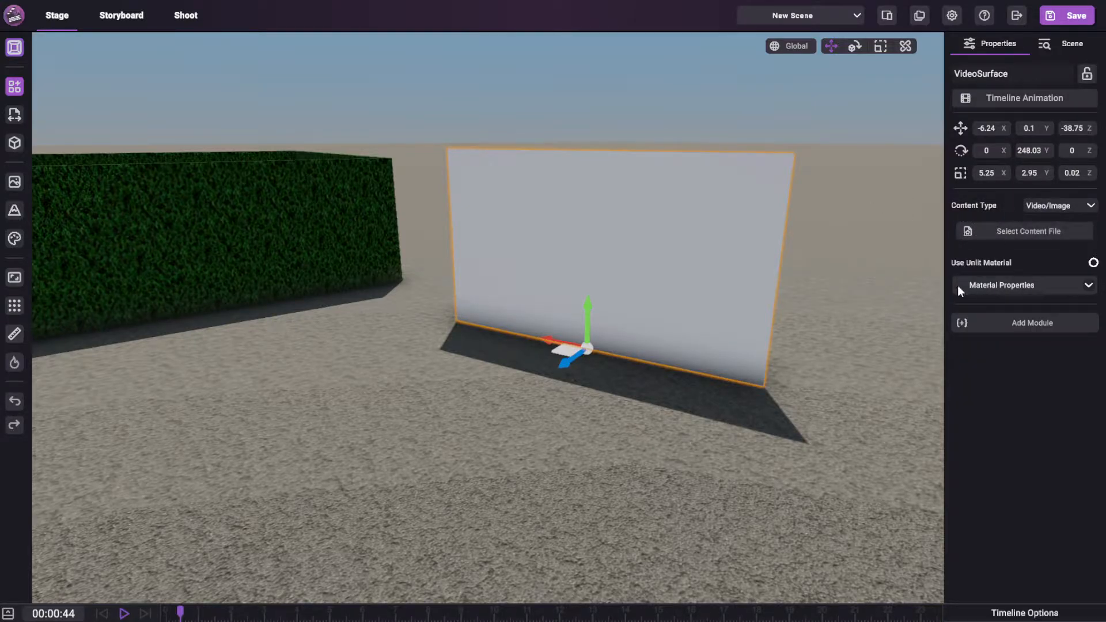
Rotate the video surface about its vertical axis to about 198 degrees.
right_drag(664, 339, 670, 343)
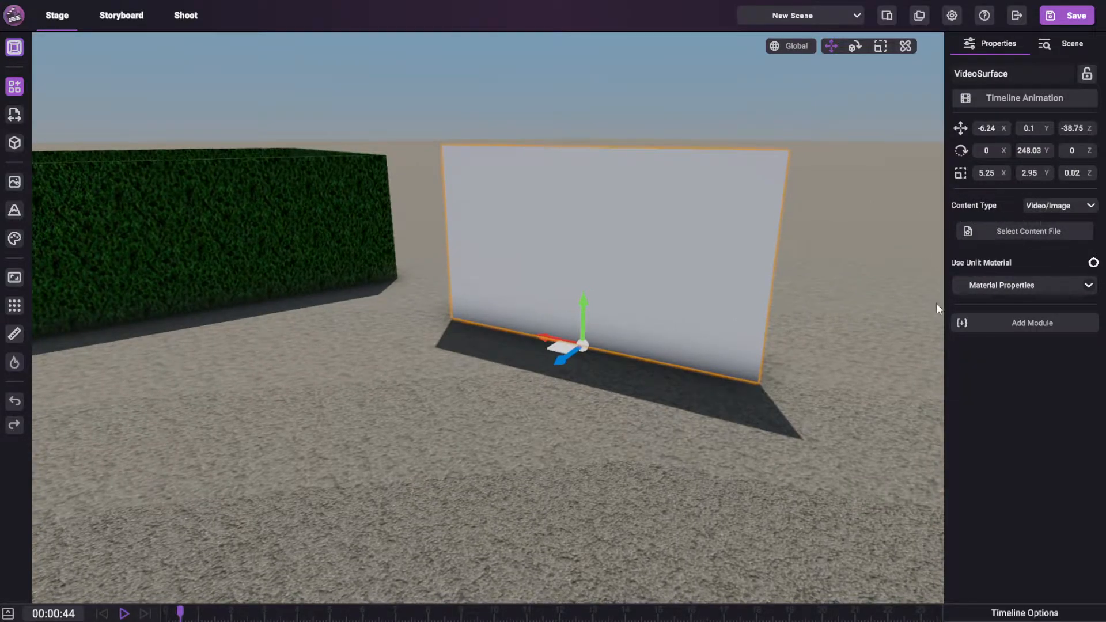
key(e)
drag(606, 364, 656, 337)
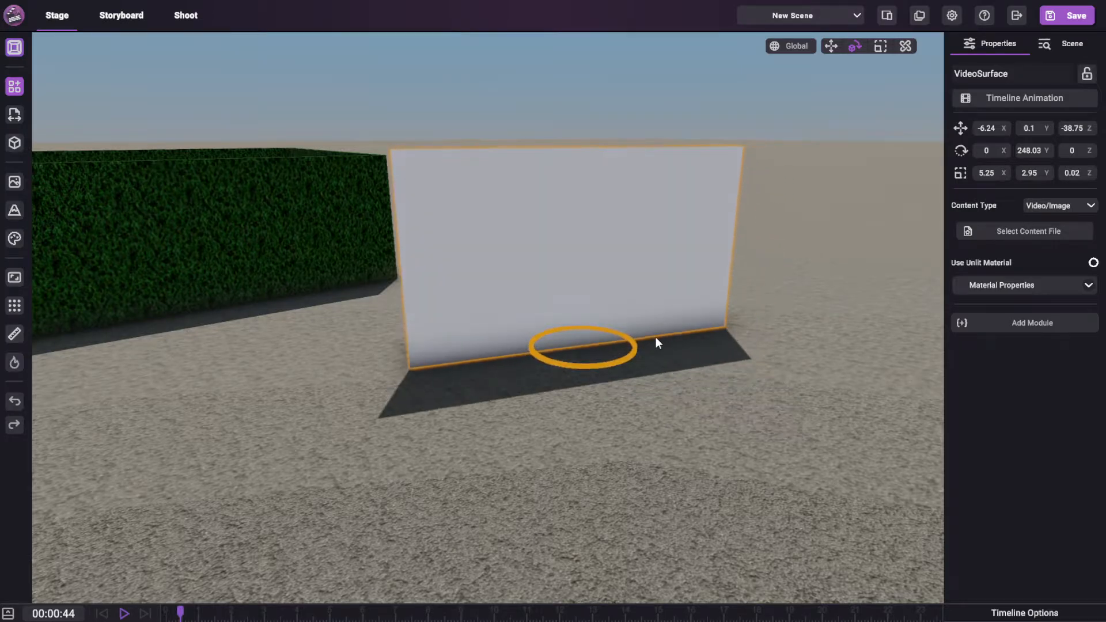
scroll(679, 315, up, 2)
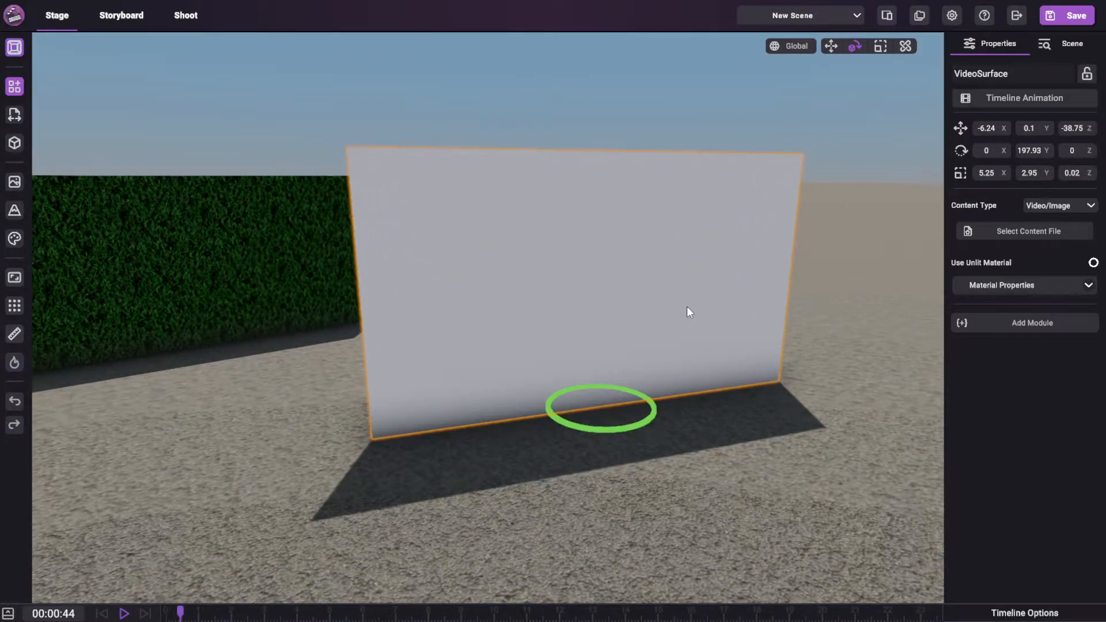
scroll(712, 318, down, 3)
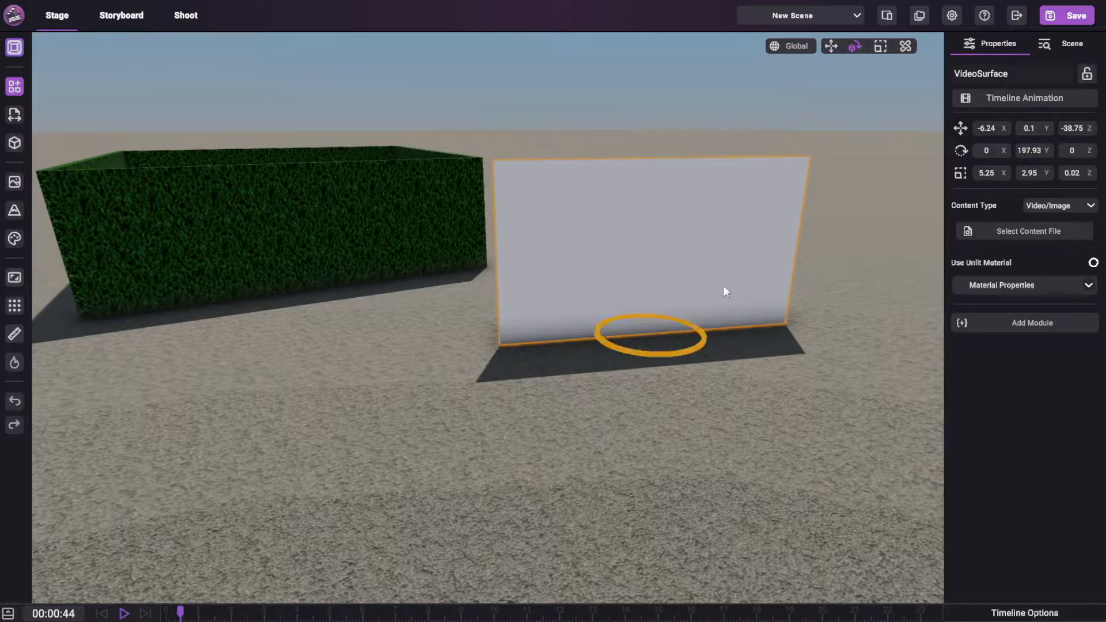
scroll(676, 319, down, 2)
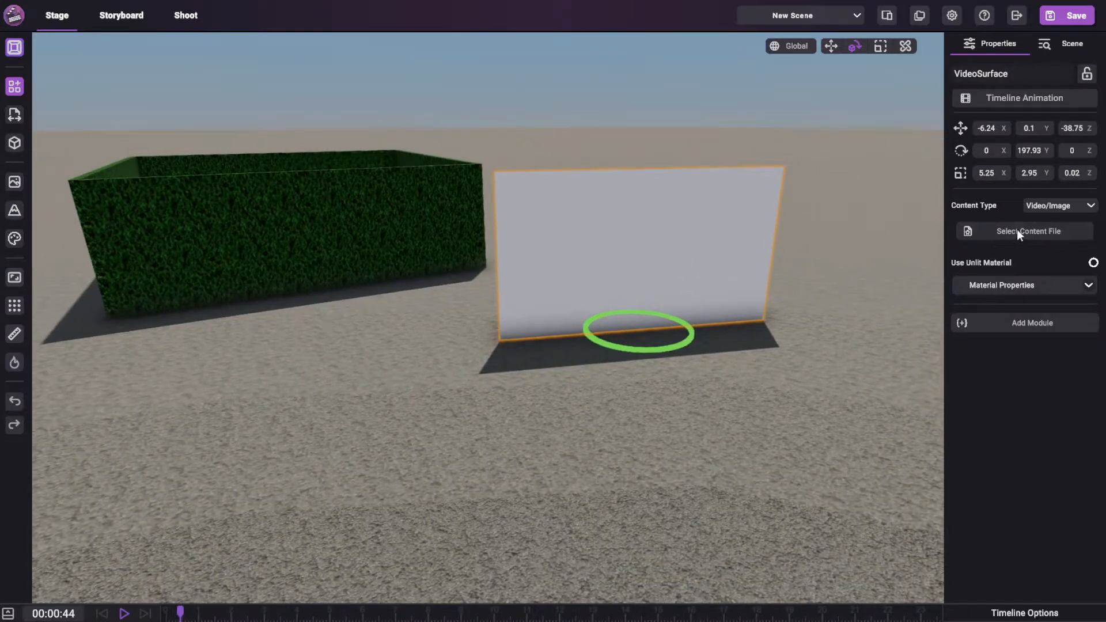
Load pexels-kelly-6572456.jpg from the Downloads folder as the video surface's content file.
click(1017, 234)
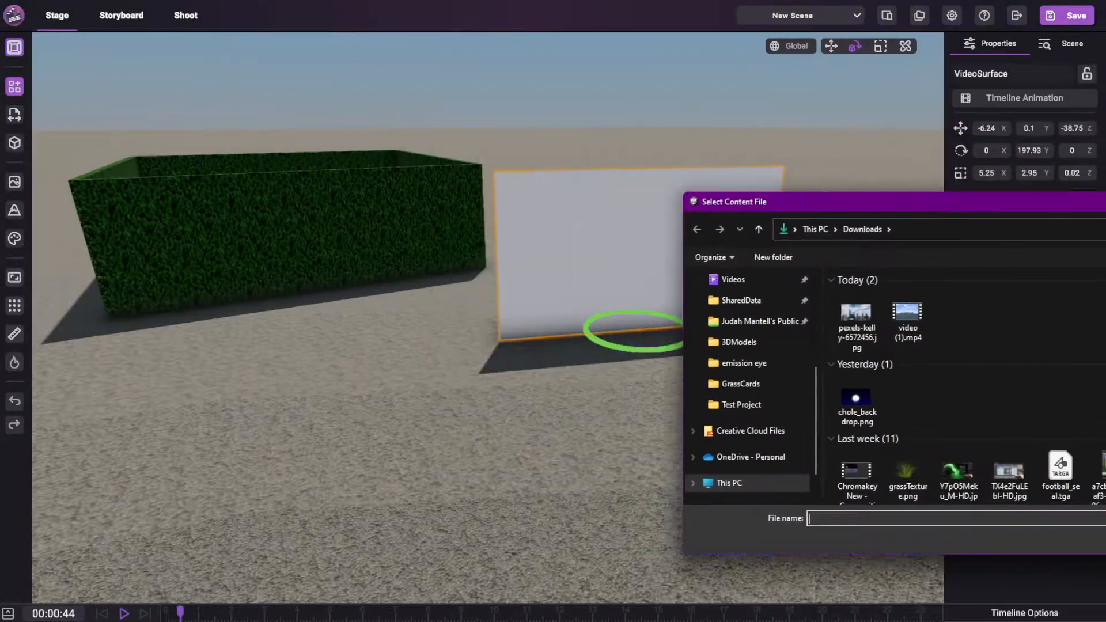
drag(743, 201, 1099, 286)
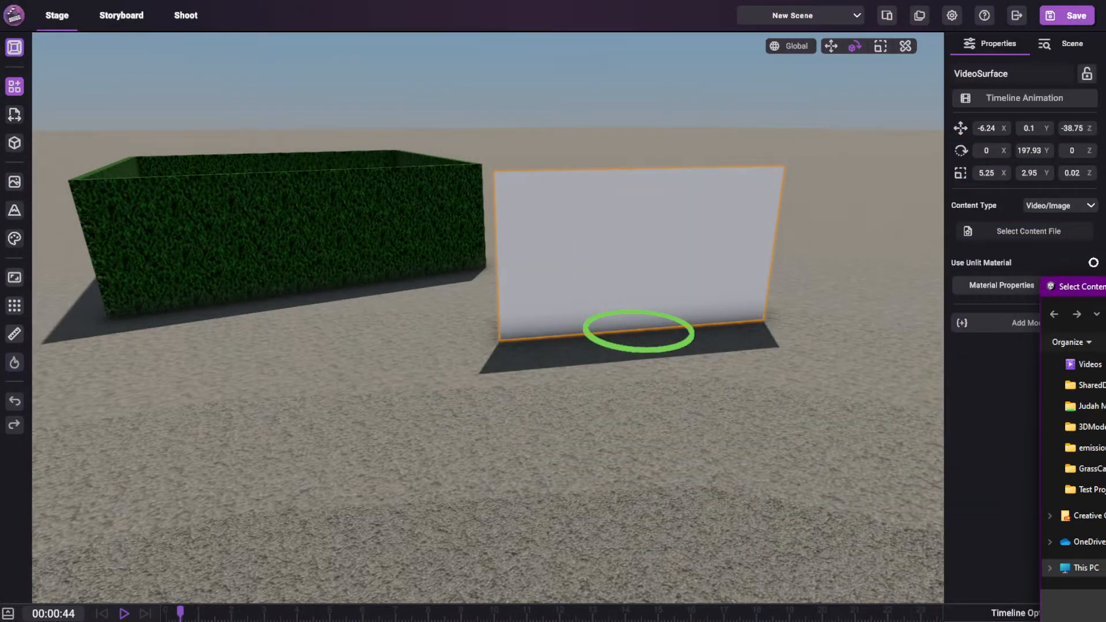
click(766, 445)
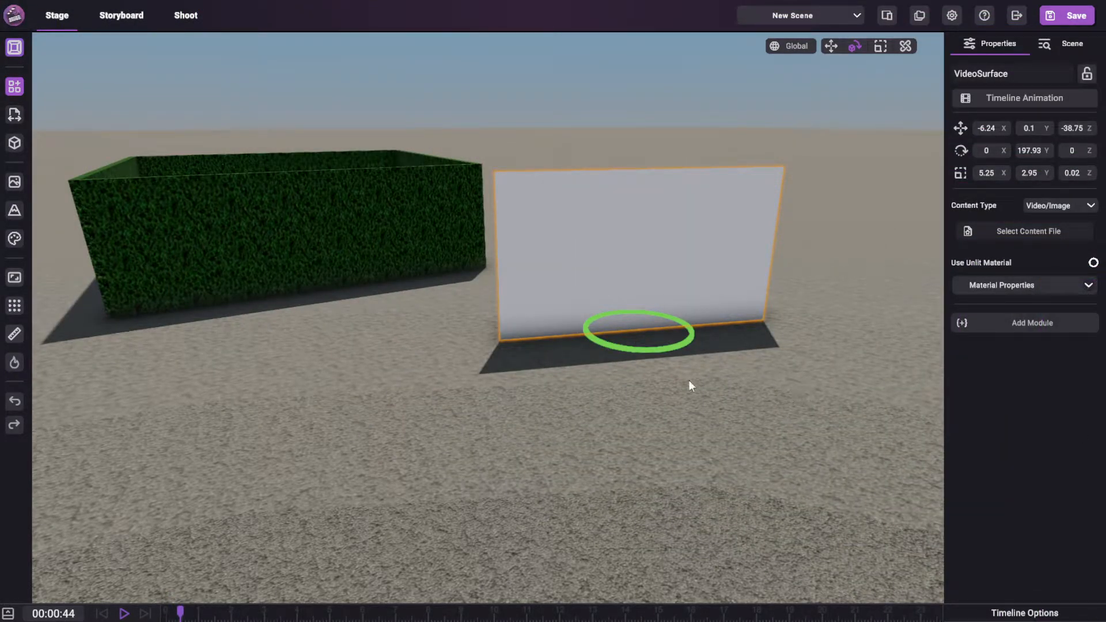
right_drag(650, 368, 672, 334)
key(w)
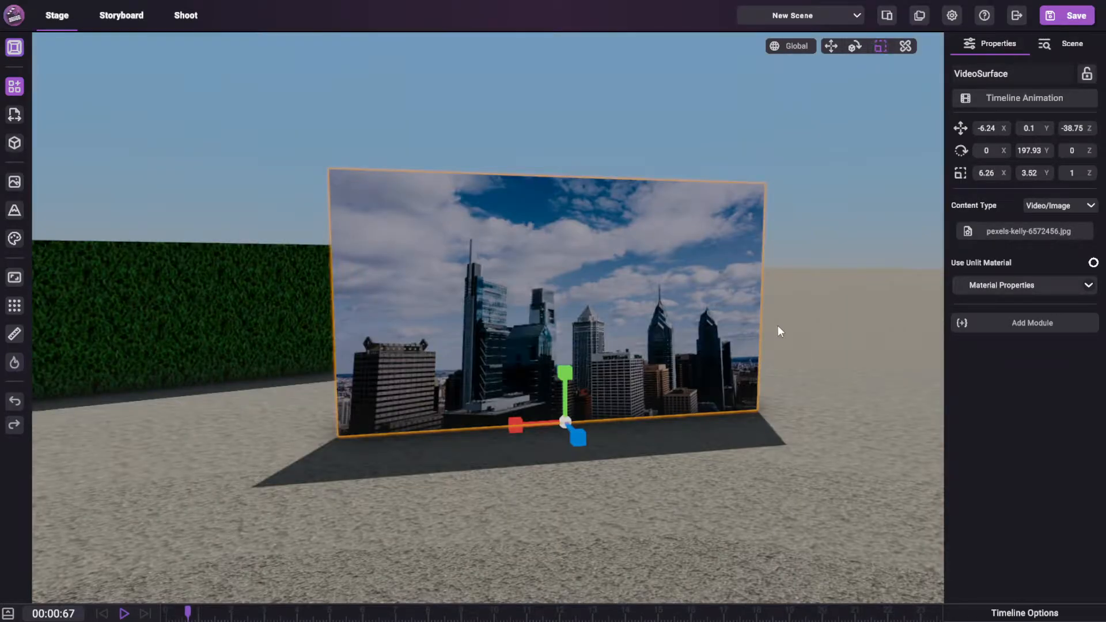
Fine-tune the skyline image surface's vertical-axis rotation to about 193 degrees.
right_drag(777, 326, 692, 402)
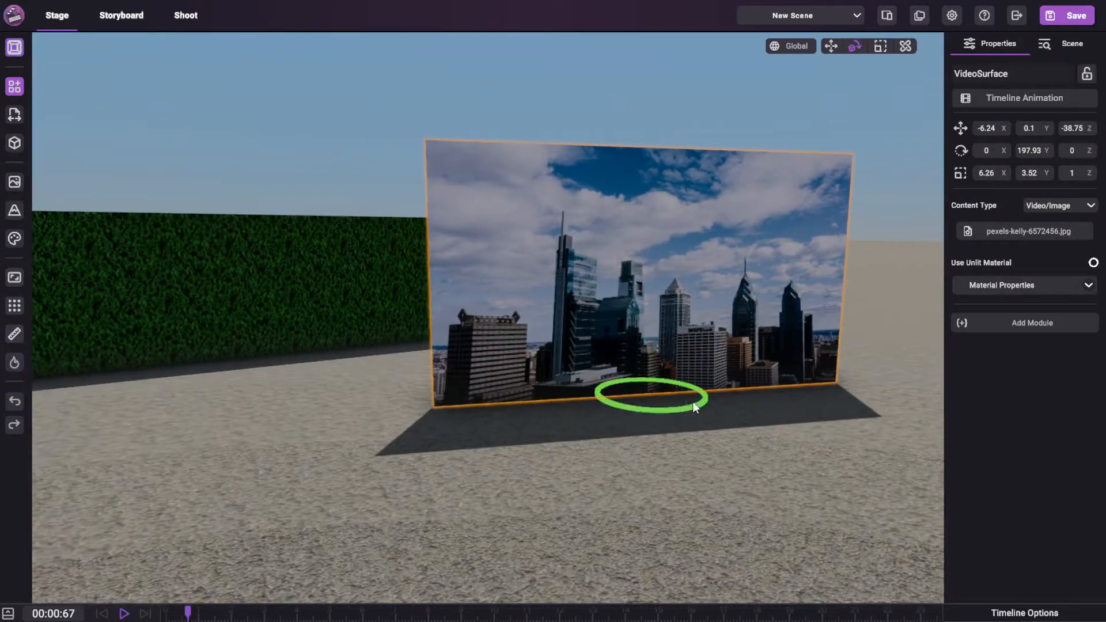
mouse_move(655, 410)
mouse_down()
mouse_move(667, 409)
mouse_move(659, 414)
mouse_up()
key(w)
key(s)
right_drag(658, 414, 636, 392)
Scale the skyline image surface up uniformly to about 8.89 by 5.
key(r)
drag(668, 397, 661, 351)
right_drag(661, 350, 673, 419)
key(e)
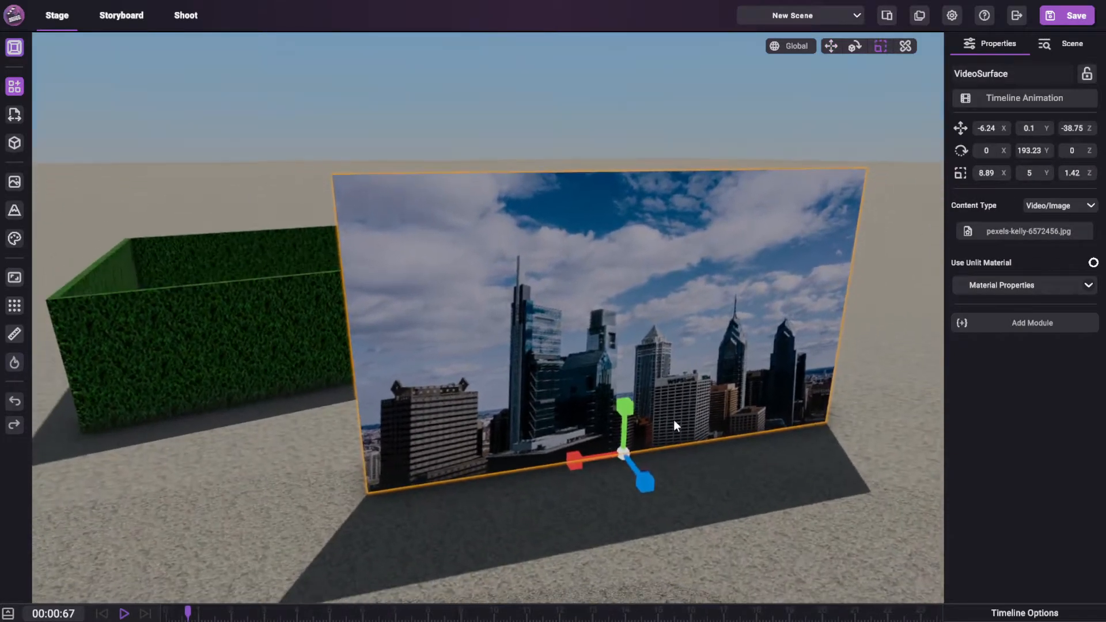
Move the skyline image surface along the ground to about X -7.12, Z -38.47.
key(w)
drag(609, 461, 563, 464)
right_drag(613, 383, 622, 366)
key(q)
key(q)
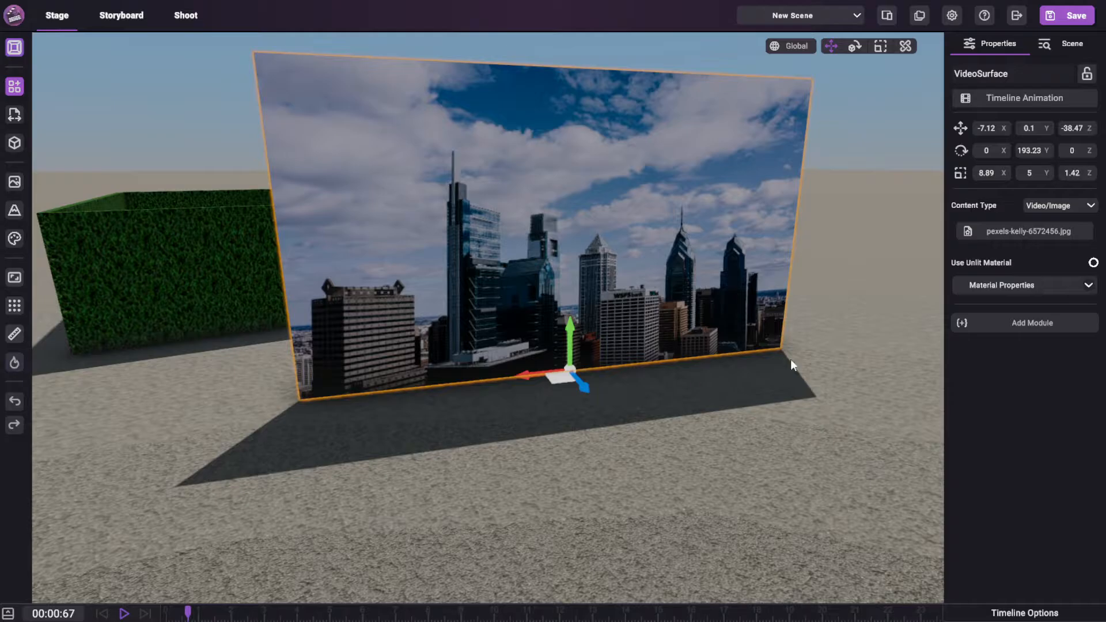
key(s)
right_drag(790, 359, 770, 328)
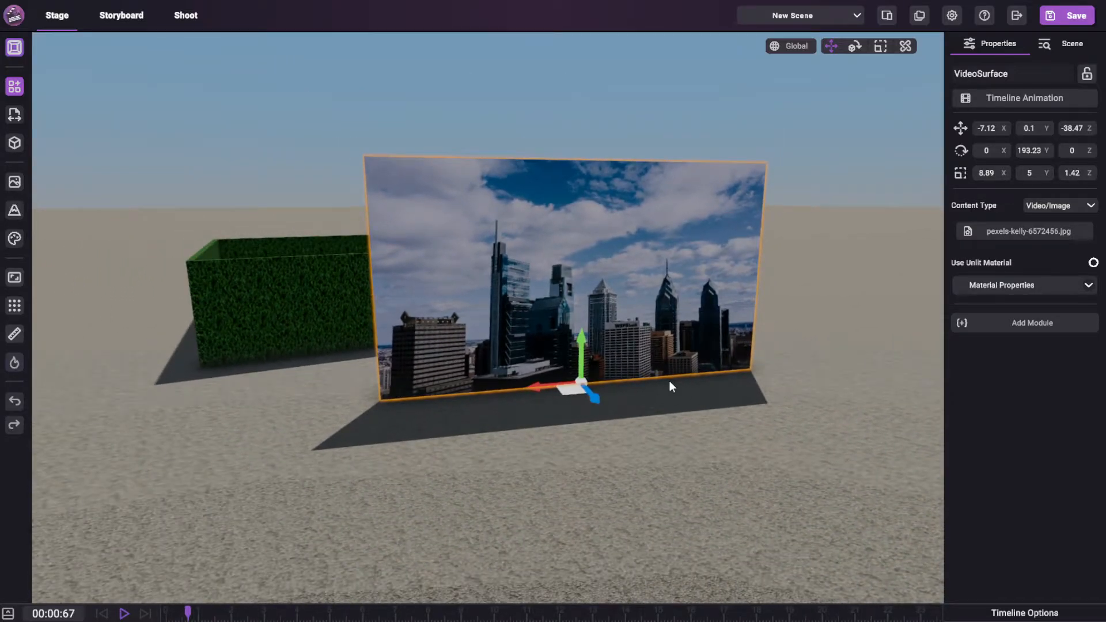
key(w)
right_drag(626, 334, 631, 344)
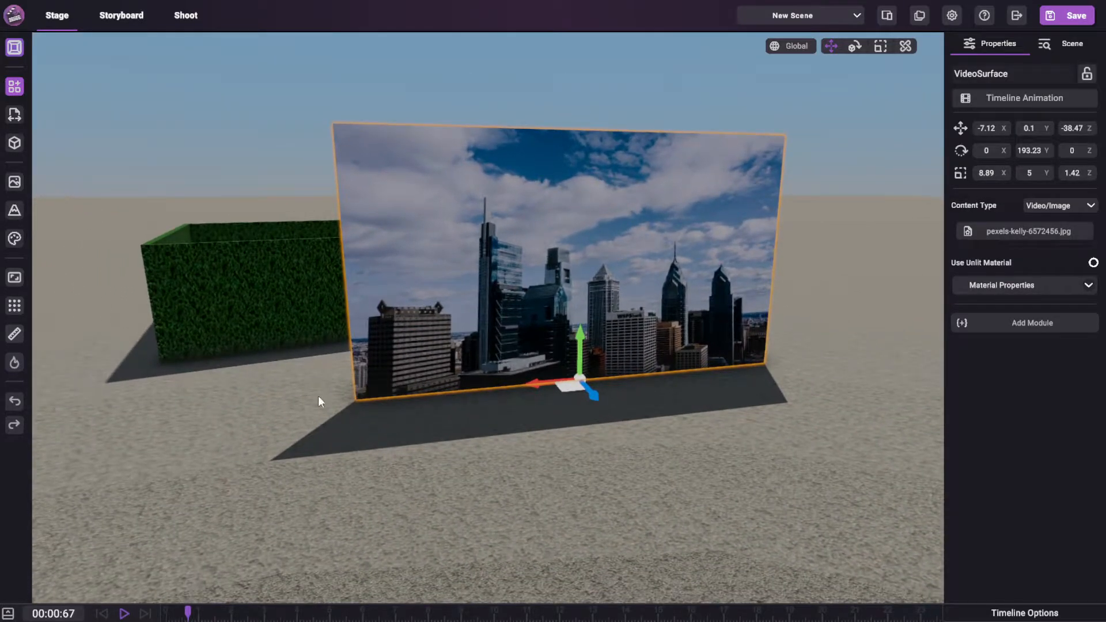
Set the scene time to 0:00 and turn on the unlit material for the skyline image surface.
click(16, 182)
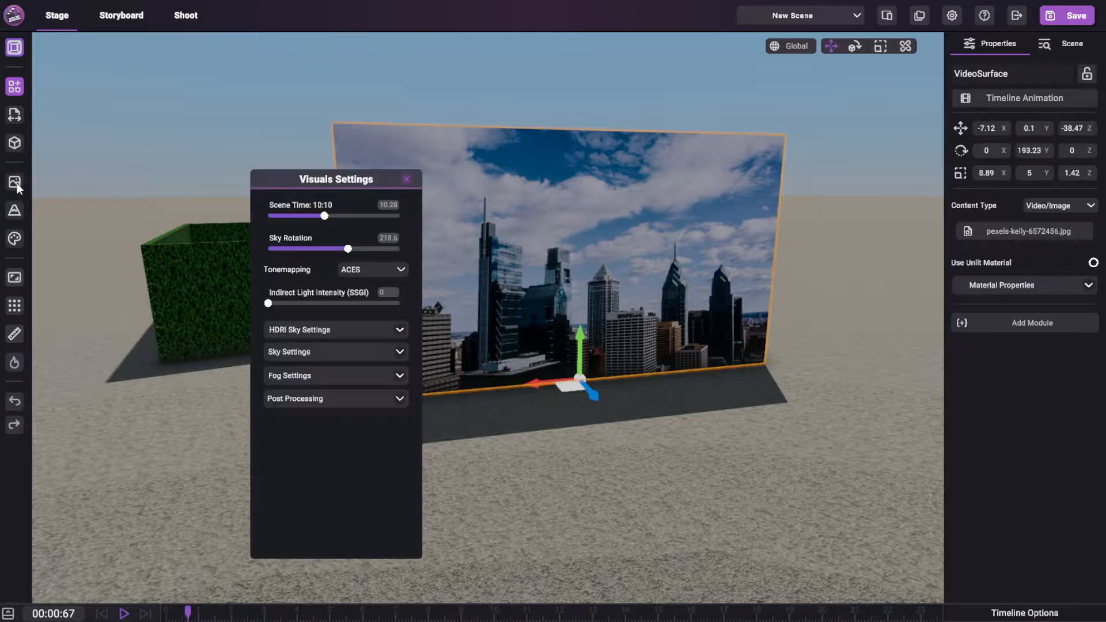
drag(324, 216, 266, 217)
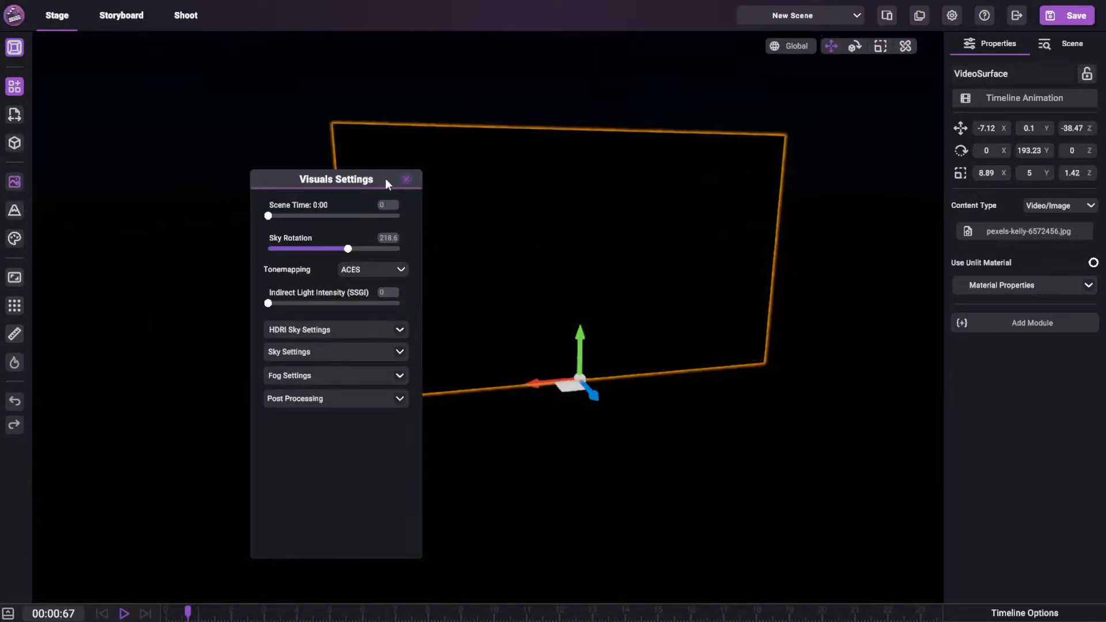
drag(385, 179, 275, 181)
click(295, 181)
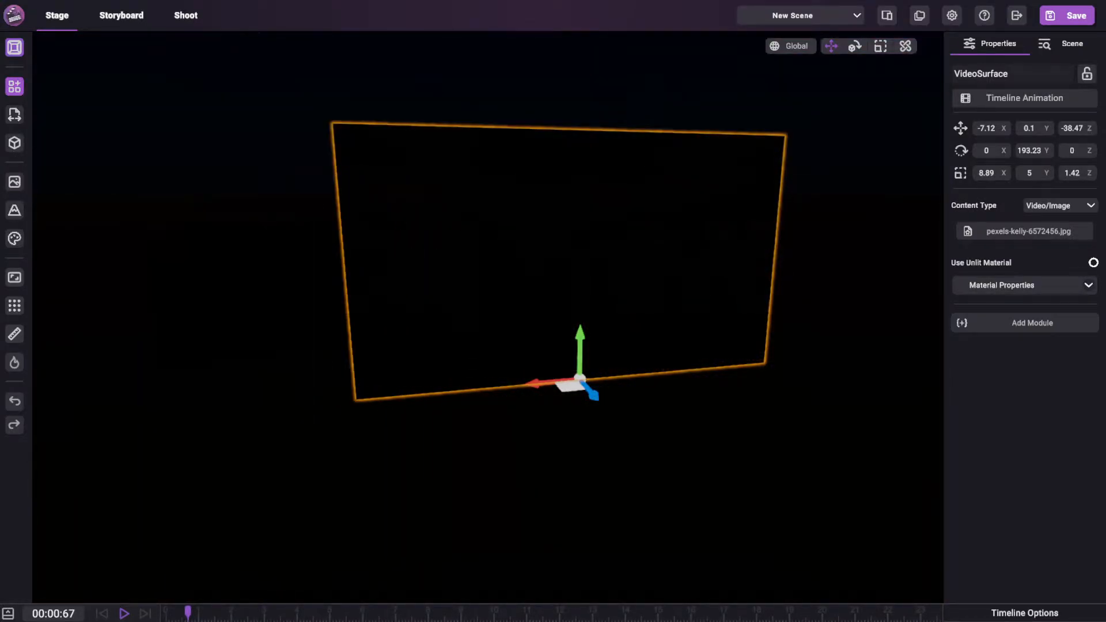
click(1094, 266)
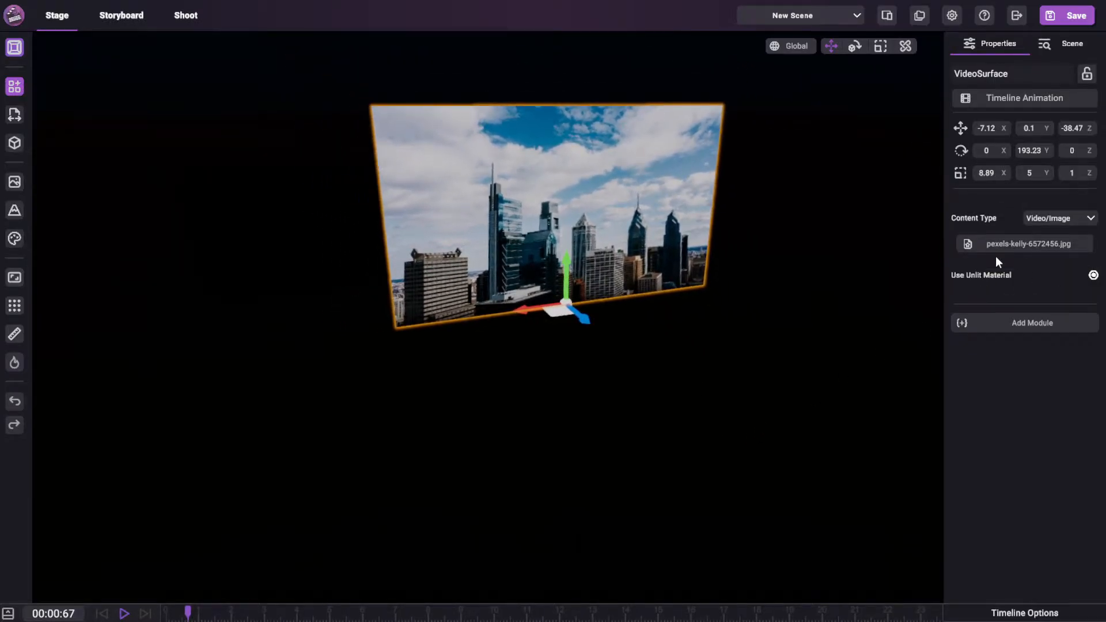
Bring the scene time back to daylight and turn off the surface's unlit material.
click(22, 182)
drag(159, 219, 216, 218)
click(295, 183)
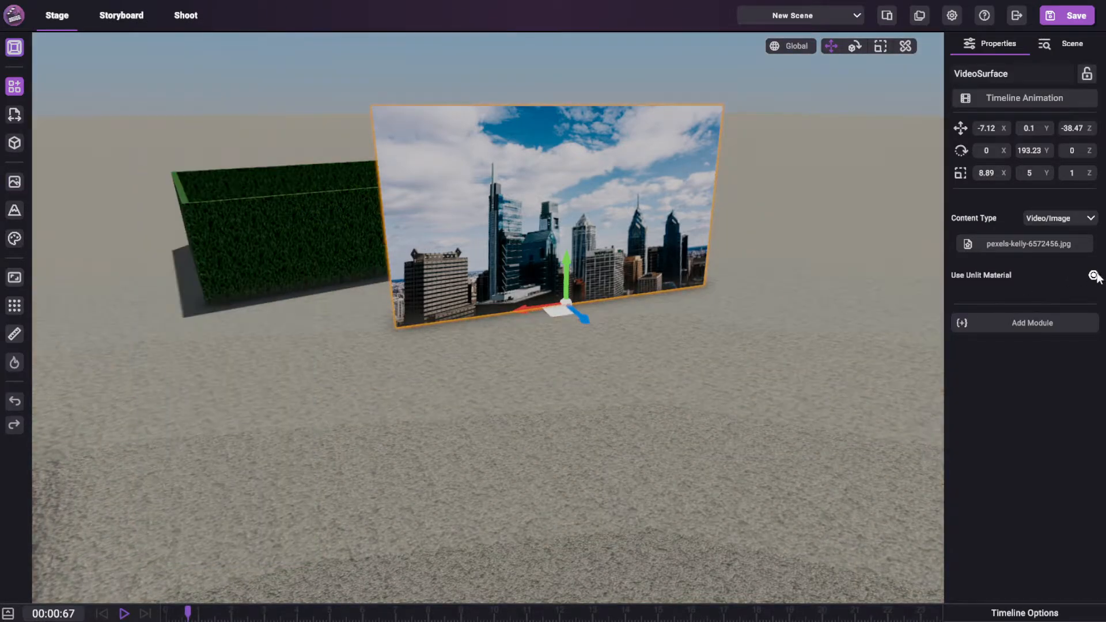
click(1093, 275)
Expand the video surface's material properties and try out the metalness and smoothness settings.
click(1075, 285)
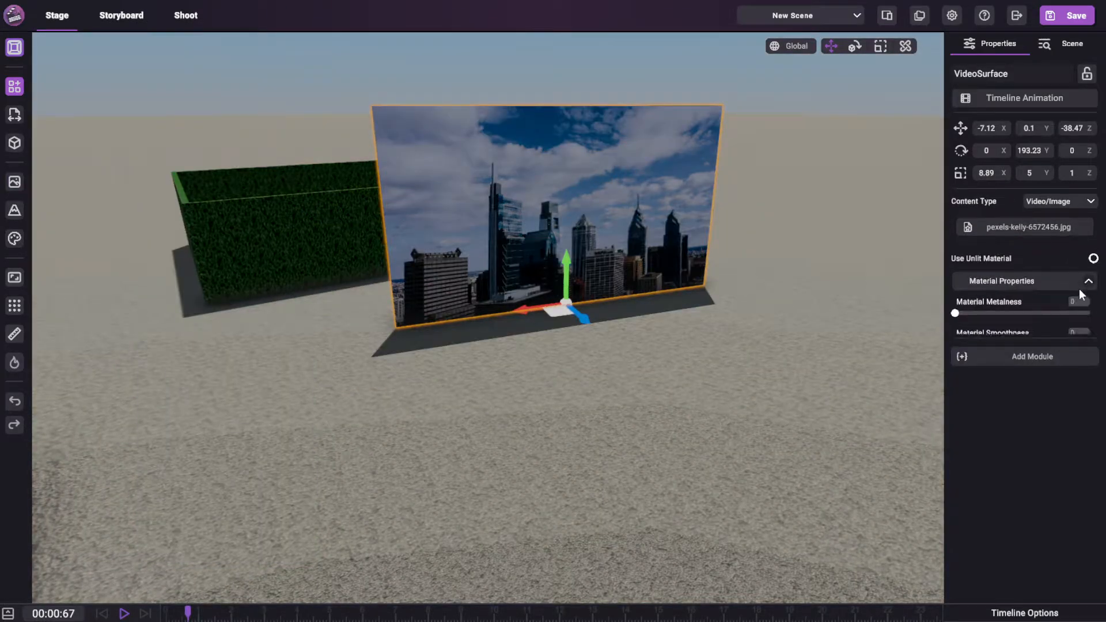
drag(956, 318, 1014, 318)
drag(954, 348, 862, 353)
right_drag(526, 335, 543, 308)
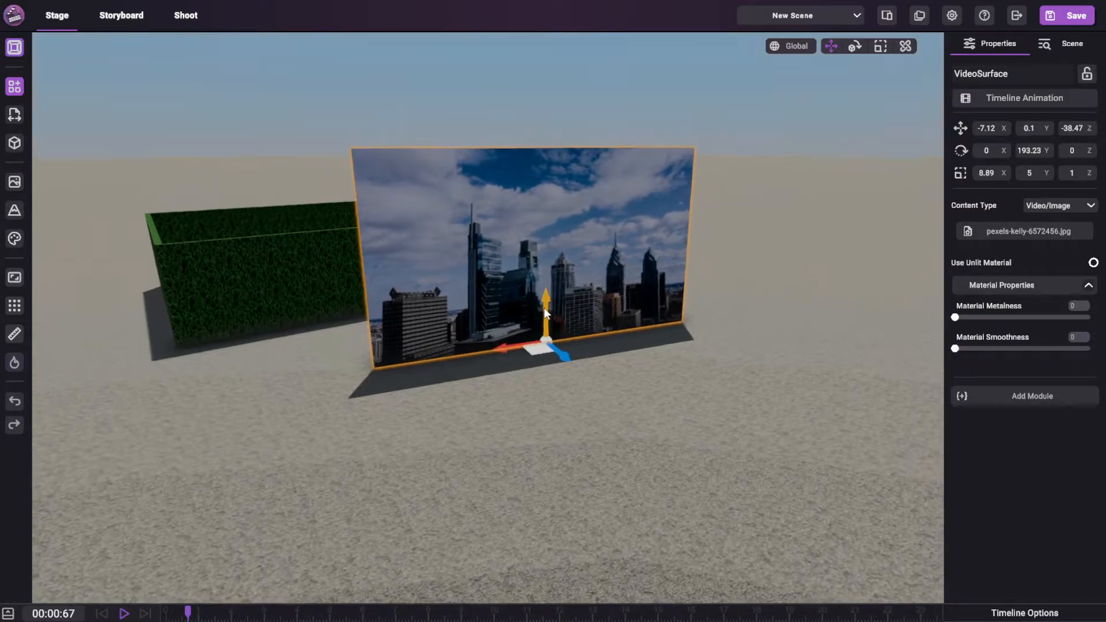
scroll(539, 313, up, 3)
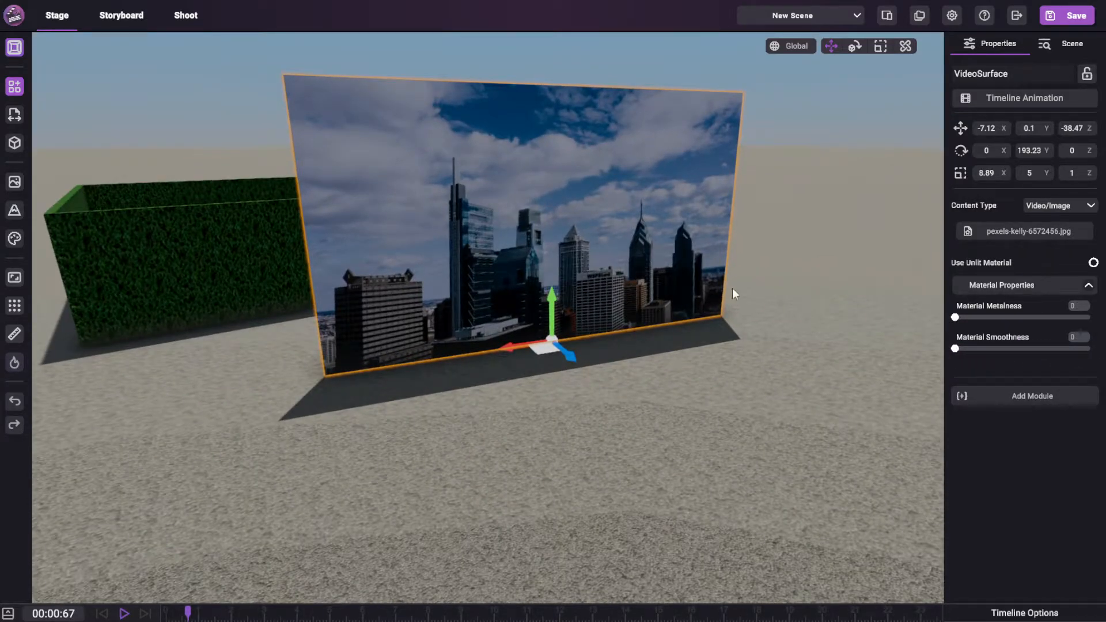
Load video (1).mp4 as the video surface's content and turn on its unlit material.
click(1012, 230)
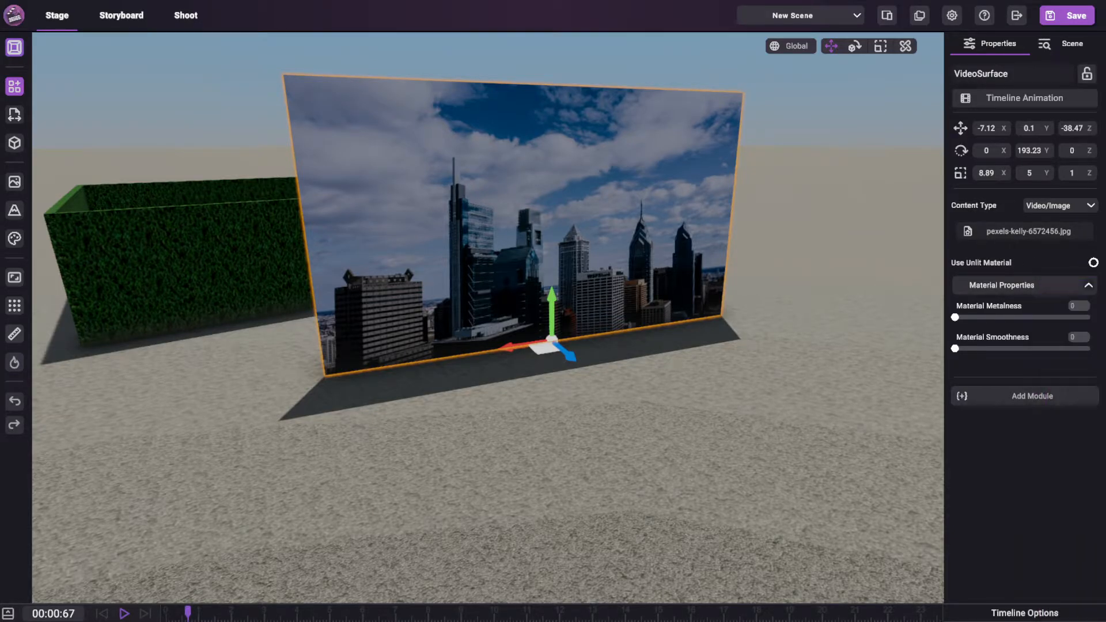
right_drag(696, 420, 673, 401)
key(w)
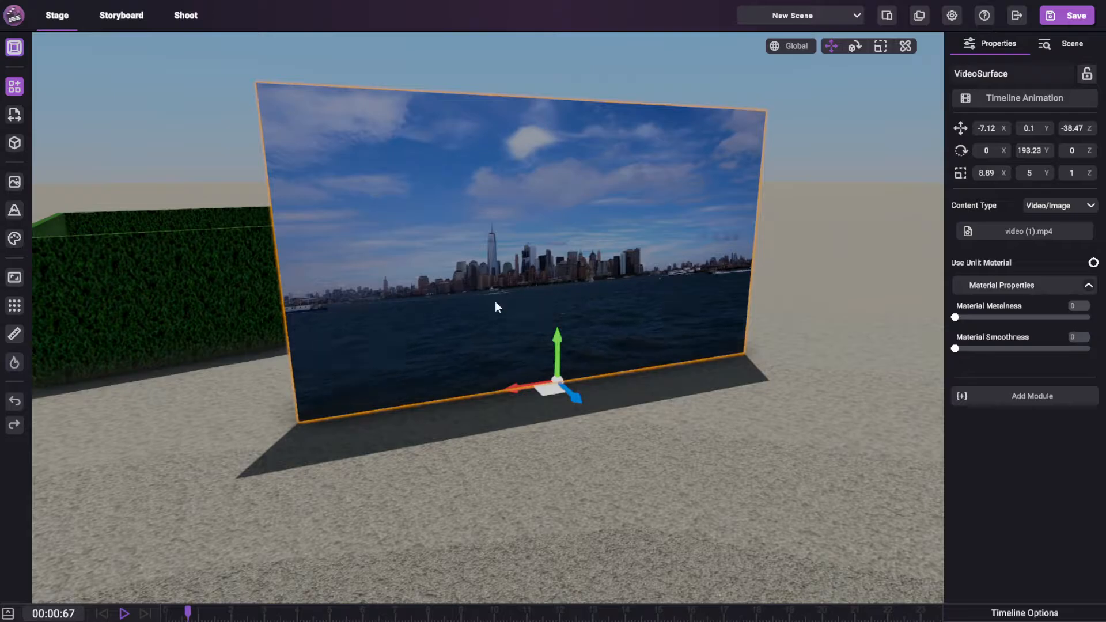
click(1093, 263)
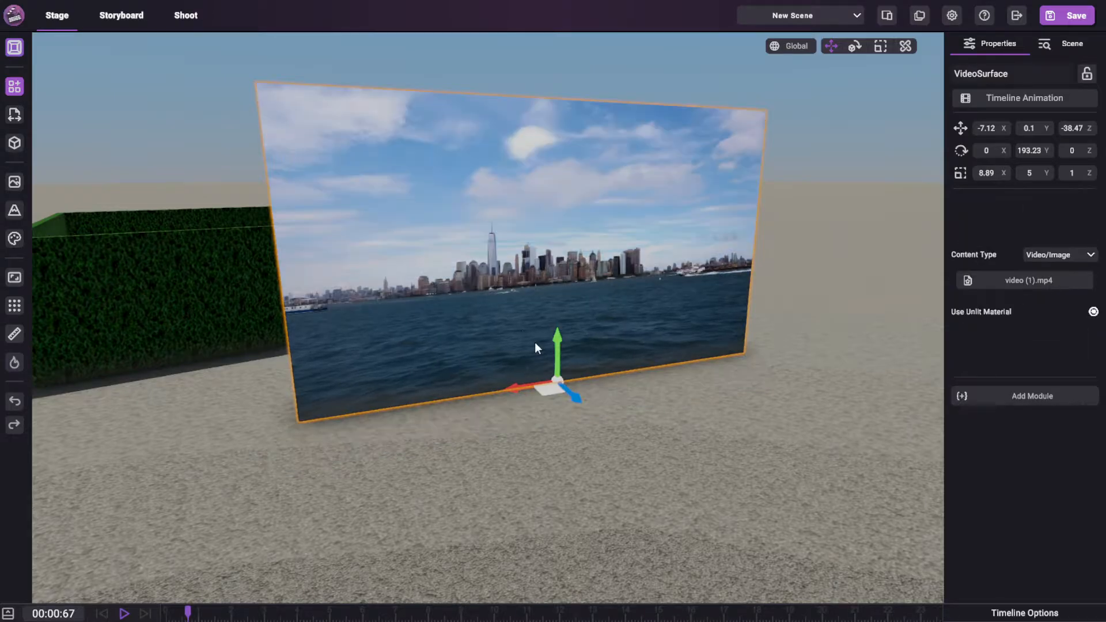
Move the video surface along the ground to about X -9.66, Z -19.73, behind the hedge room's window.
key(s)
right_drag(534, 342, 256, 310)
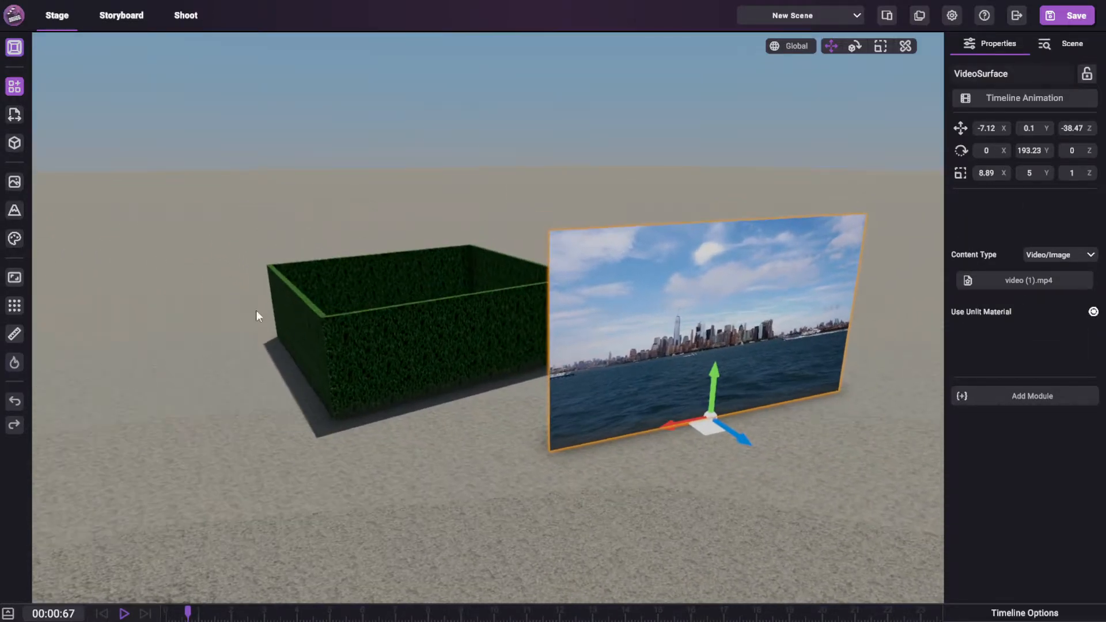
click(15, 50)
drag(628, 295, 315, 180)
mouse_move(691, 248)
mouse_down()
mouse_move(560, 189)
mouse_move(323, 144)
mouse_up()
mouse_move(652, 326)
mouse_down()
mouse_move(550, 257)
mouse_move(569, 257)
mouse_up()
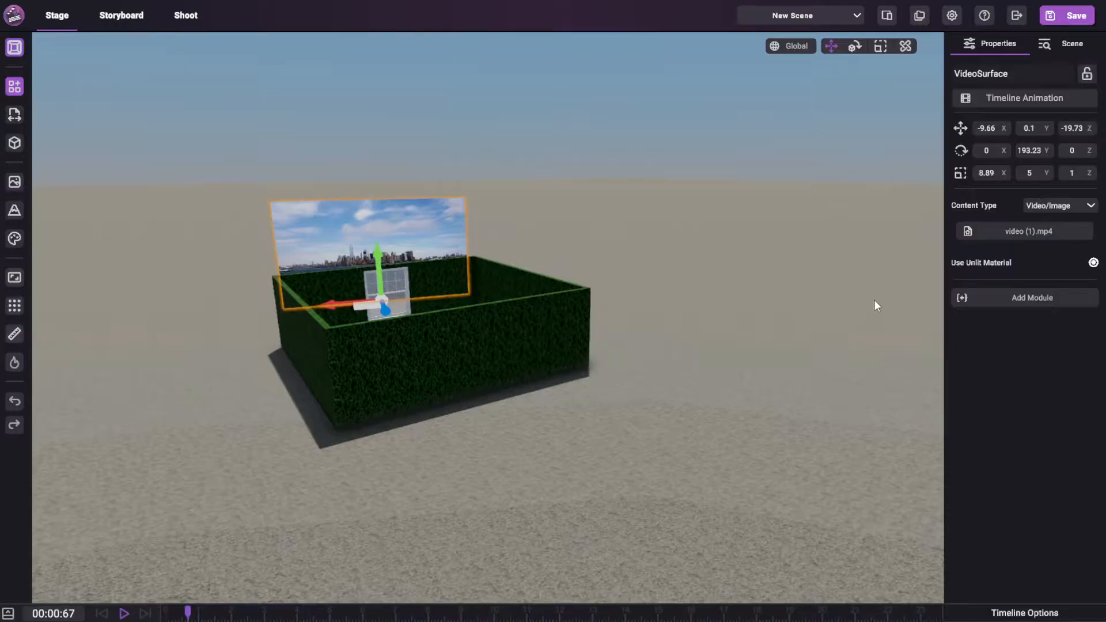
Lower the video surface to about Y -1.19 so the skyline lines up with the window.
right_drag(873, 300, 657, 242)
key(w)
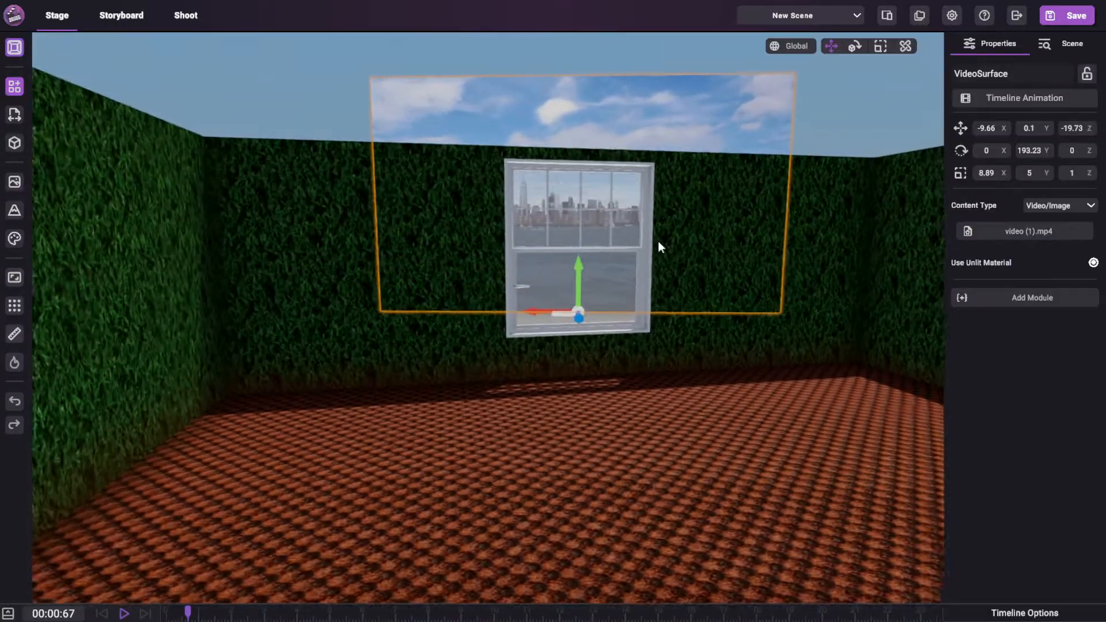
drag(579, 261, 569, 340)
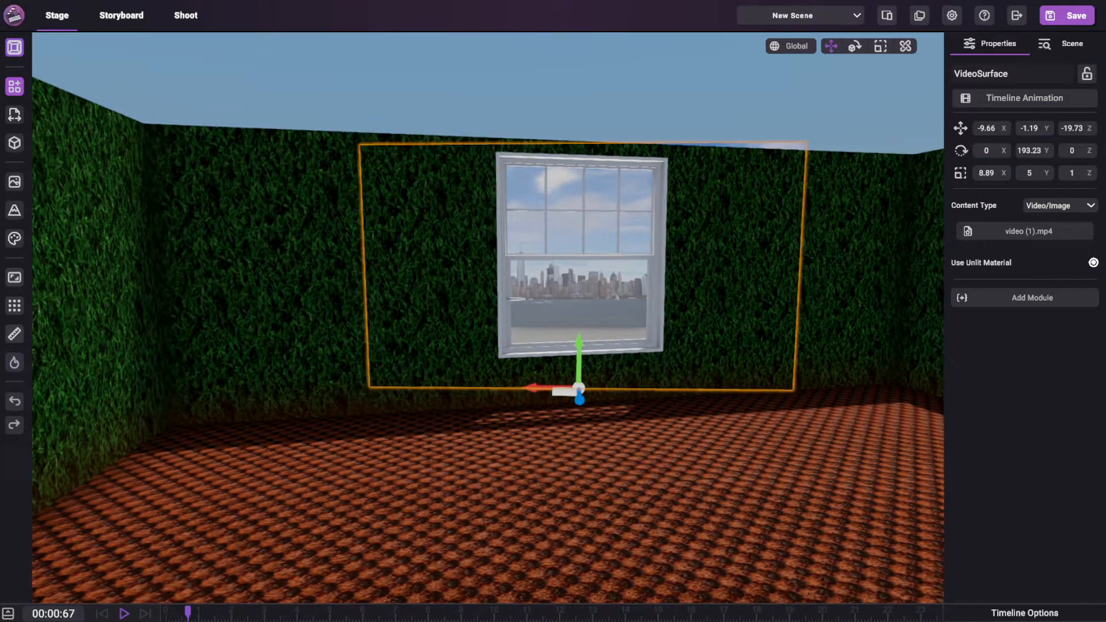
Set the scene time to 0:00 in the visuals settings.
click(14, 181)
drag(199, 218, 157, 218)
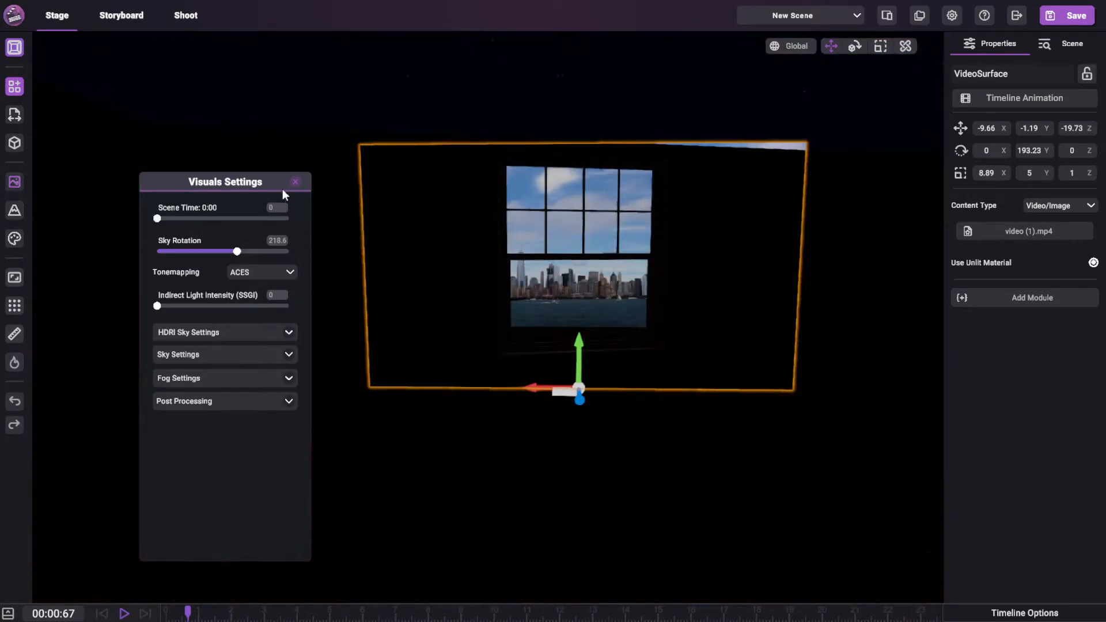
click(295, 182)
Reposition the video surface behind the window to about X -9.79, Y -1.6, Z -21.13.
right_drag(658, 306, 704, 359)
key(s)
drag(519, 322, 534, 341)
drag(541, 293, 544, 312)
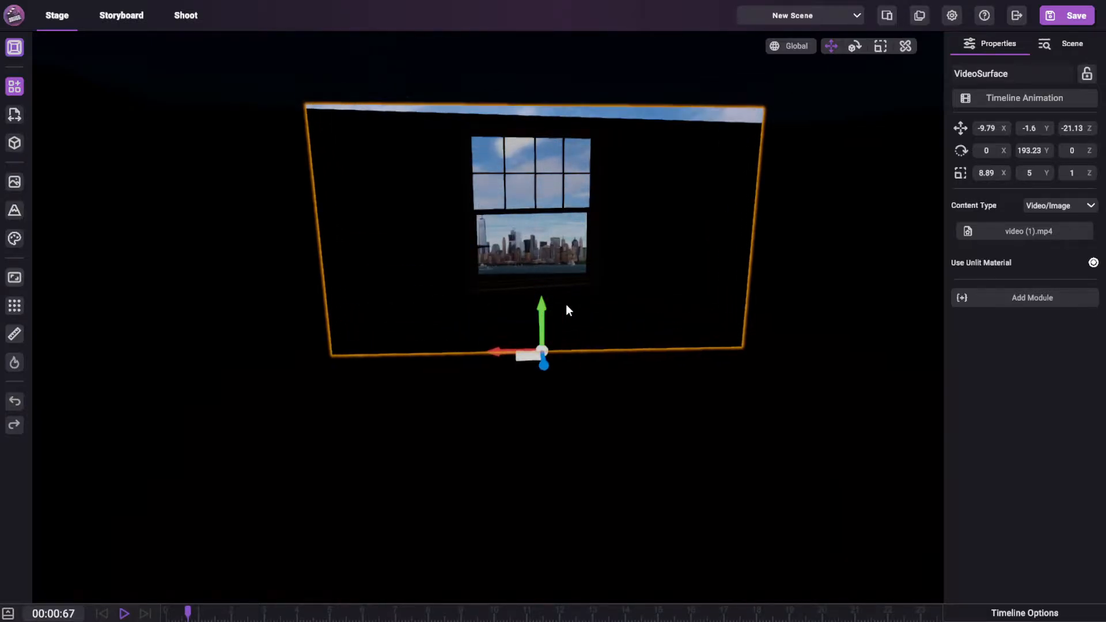
Rotate the video surface around its vertical axis to about 183 degrees.
key(w)
mouse_move(566, 305)
right_down()
mouse_move(580, 295)
mouse_move(574, 303)
right_up()
key(e)
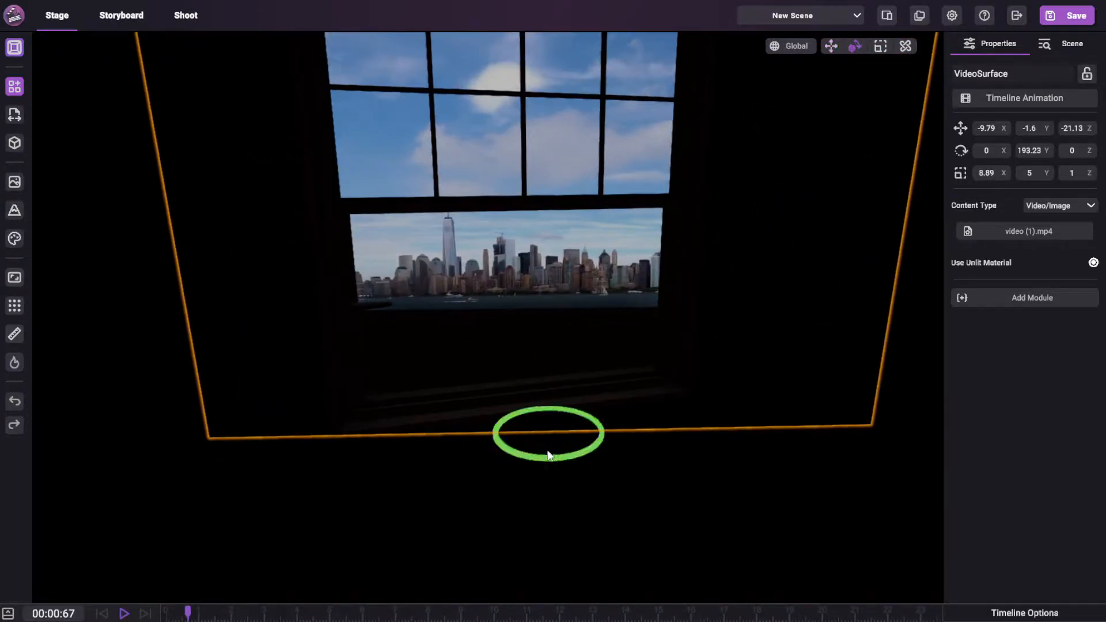
drag(577, 454, 589, 451)
key(e)
Advance the scene time to daylight so the hedge room is lit again.
right_drag(656, 382, 671, 429)
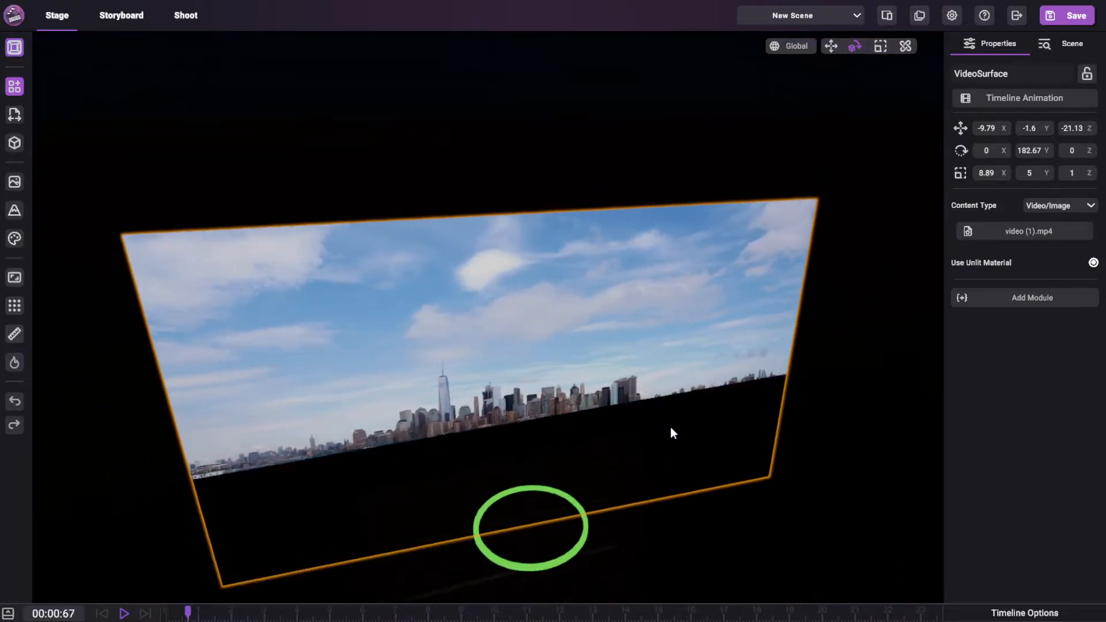
scroll(670, 431, down, 5)
click(14, 182)
drag(157, 219, 210, 222)
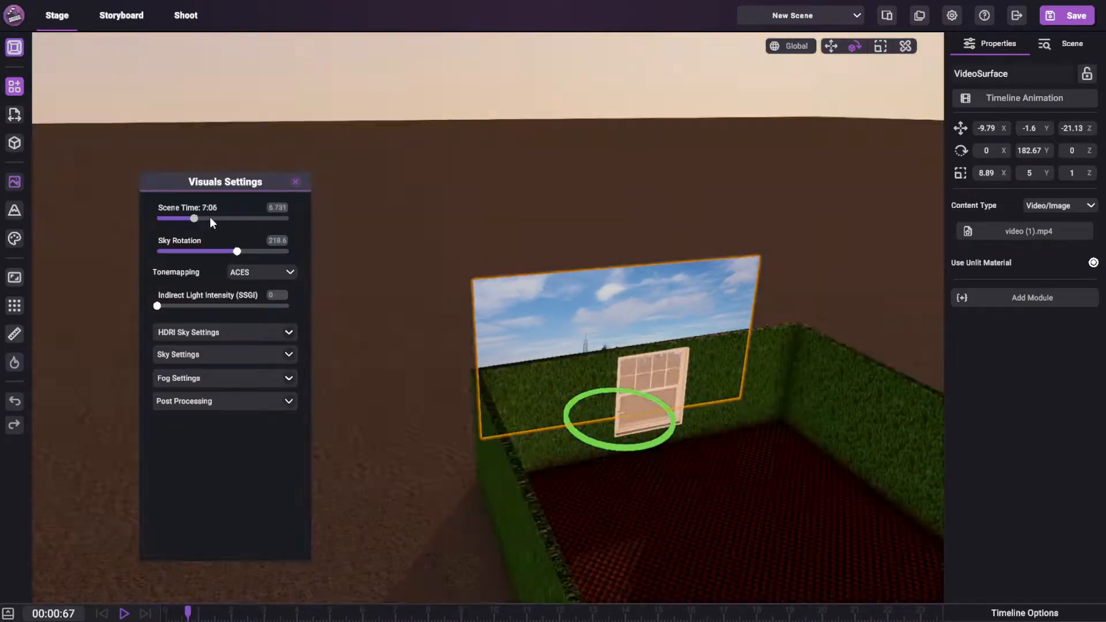
click(295, 181)
Move the video surface away from the hedge room to about X -17.36, Z -8.92 and raise it to about Y 2.68.
key(w)
drag(607, 427, 371, 330)
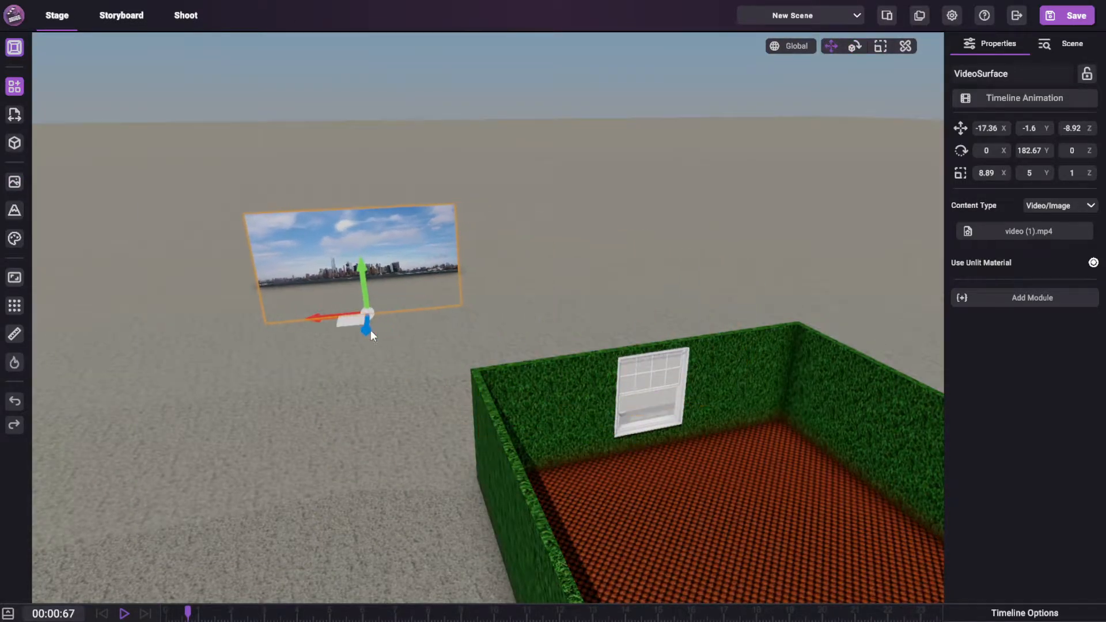
right_drag(459, 232, 471, 268)
key(w)
drag(377, 300, 378, 209)
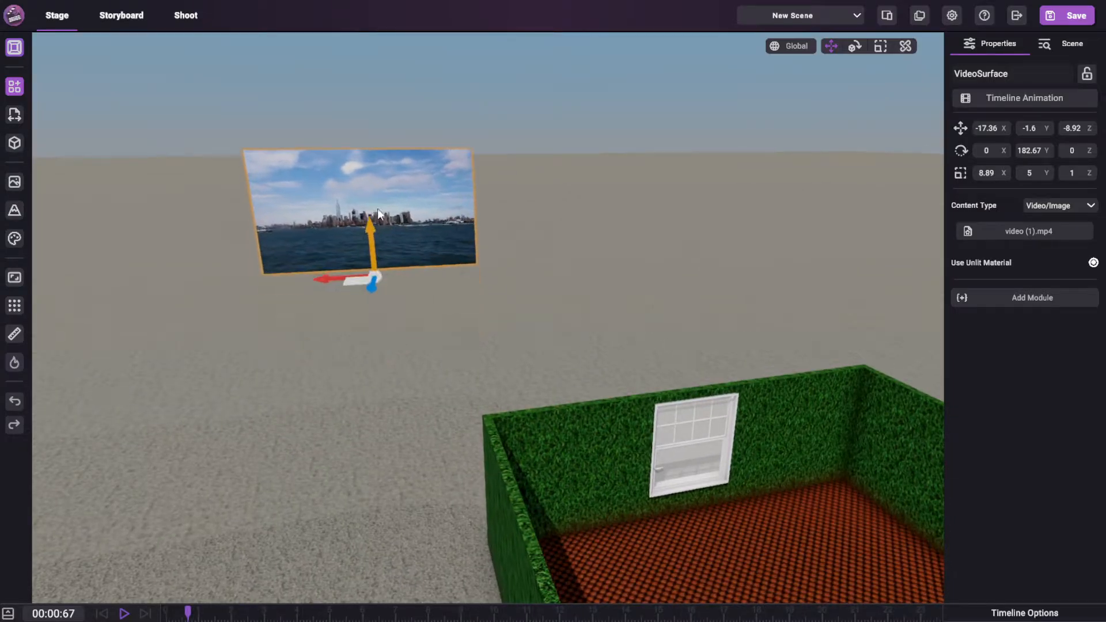
Load Neutral_LUT.png as the video surface's content file.
click(1042, 230)
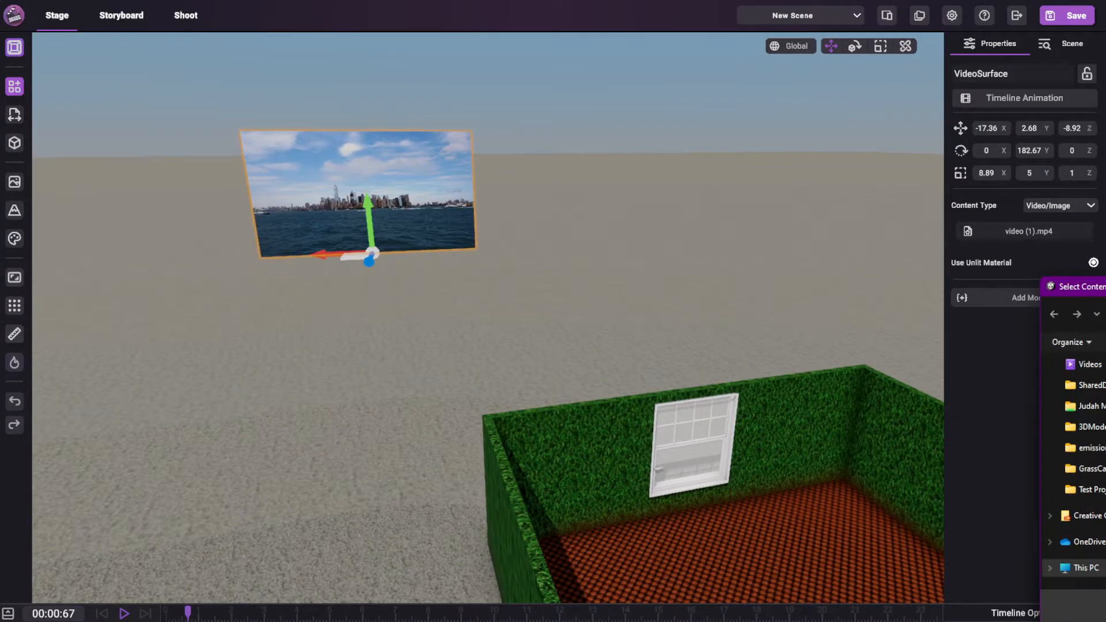
drag(1080, 286, 1105, 288)
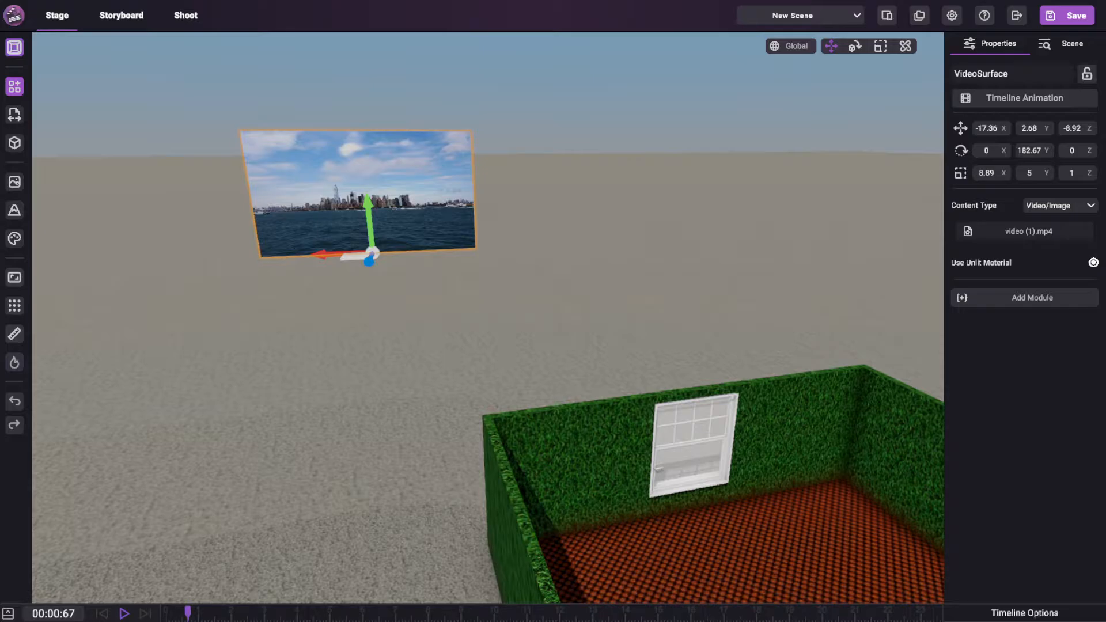
key(s)
right_drag(775, 309, 696, 317)
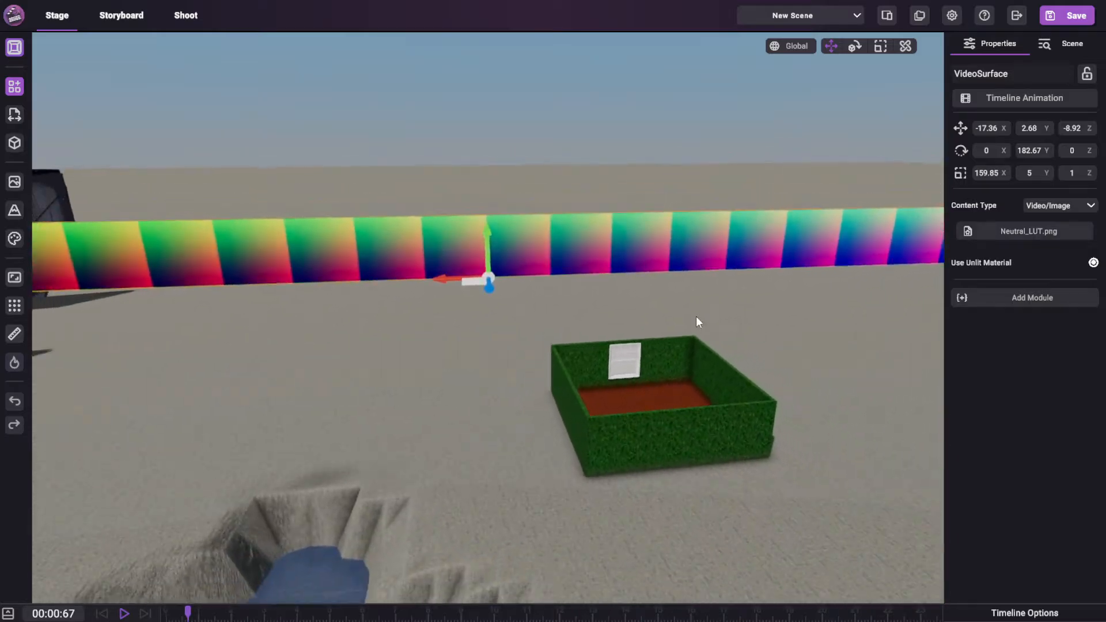
Move the colour-strip surface to about X 6.31, Z 14.8 and scale it down uniformly to about 52.11 by 1.63.
drag(480, 283, 649, 230)
key(s)
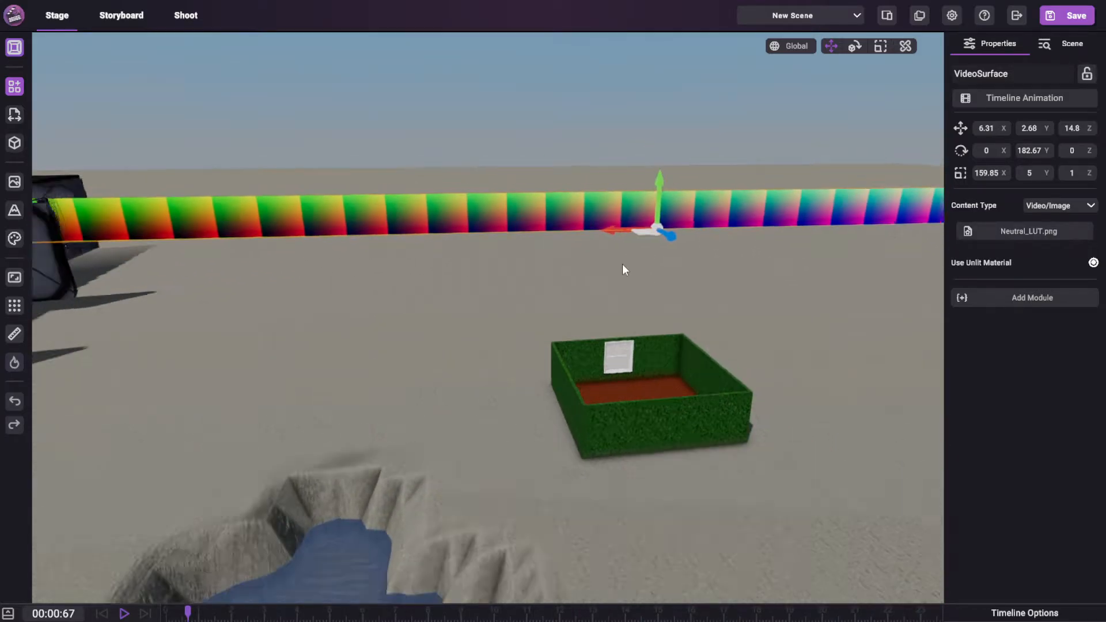
right_drag(646, 268, 638, 275)
key(r)
drag(658, 249, 656, 233)
Move the colour-strip surface along the ground to about X -9.51, Z -20.36, behind the hedge room.
right_drag(661, 269, 669, 254)
key(w)
key(w)
drag(655, 212, 620, 269)
right_drag(620, 264, 661, 261)
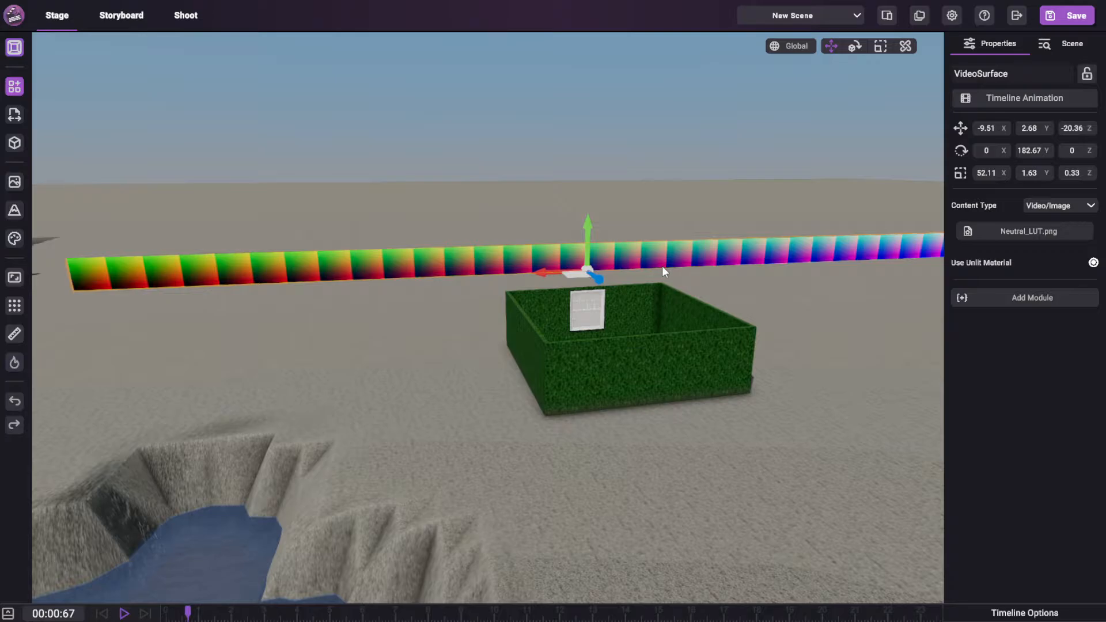
right_drag(715, 292, 682, 299)
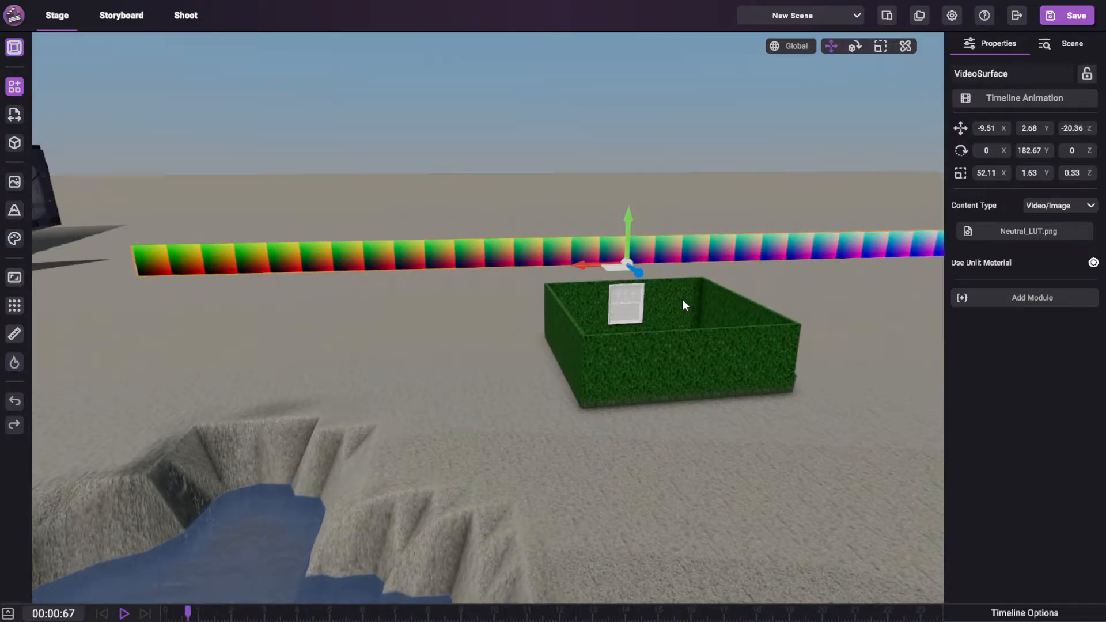
right_drag(609, 283, 600, 281)
key(w)
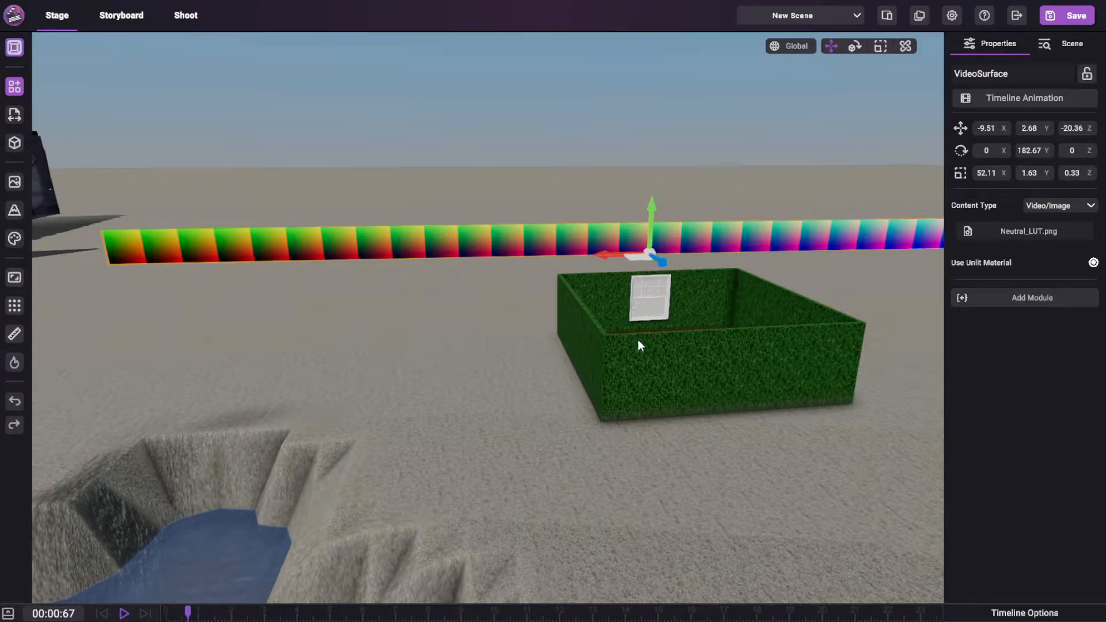
right_drag(637, 339, 640, 322)
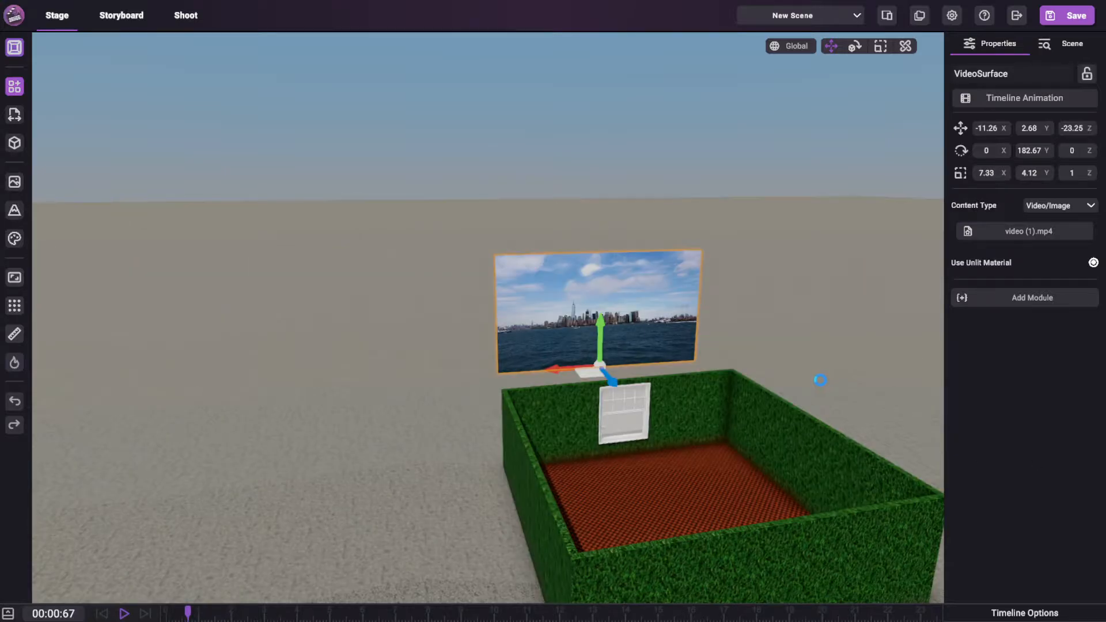
scroll(760, 392, down, 5)
right_drag(821, 380, 717, 379)
scroll(720, 378, up, 4)
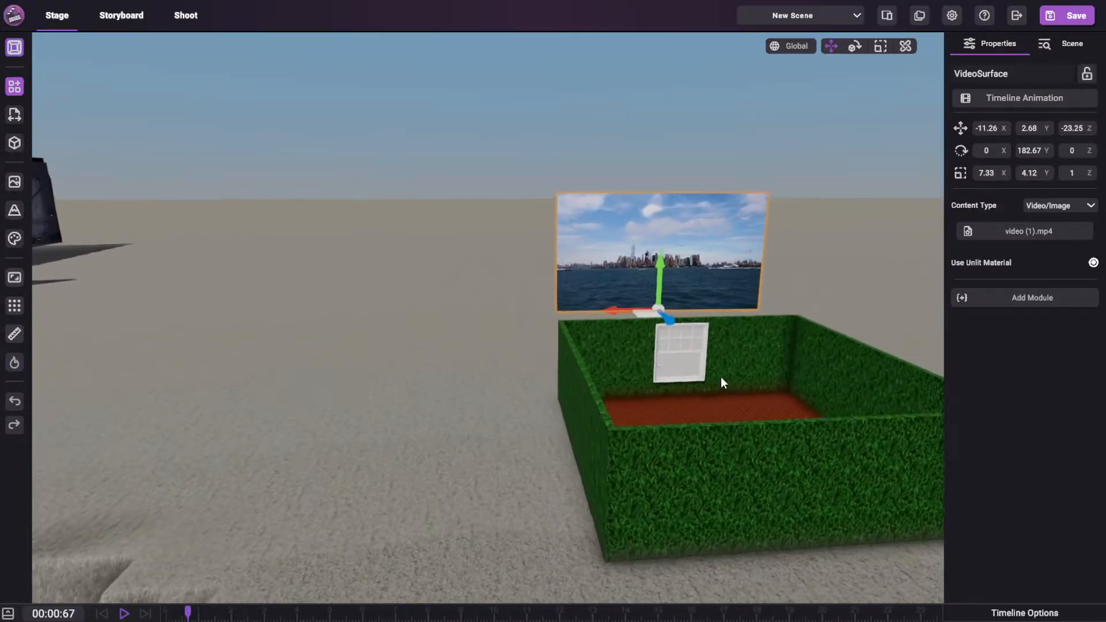
scroll(721, 378, up, 1)
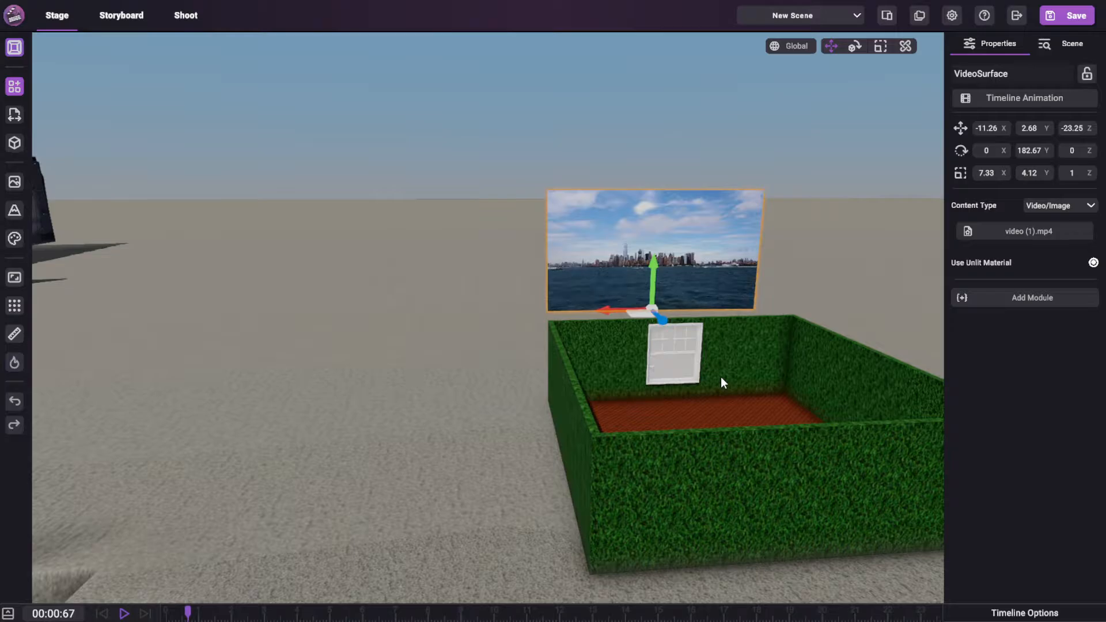
Select the Star Wars corridor model, check its Raytraced Reflections option, clear the selection and inspect the corridor's interior.
right_drag(648, 340, 610, 208)
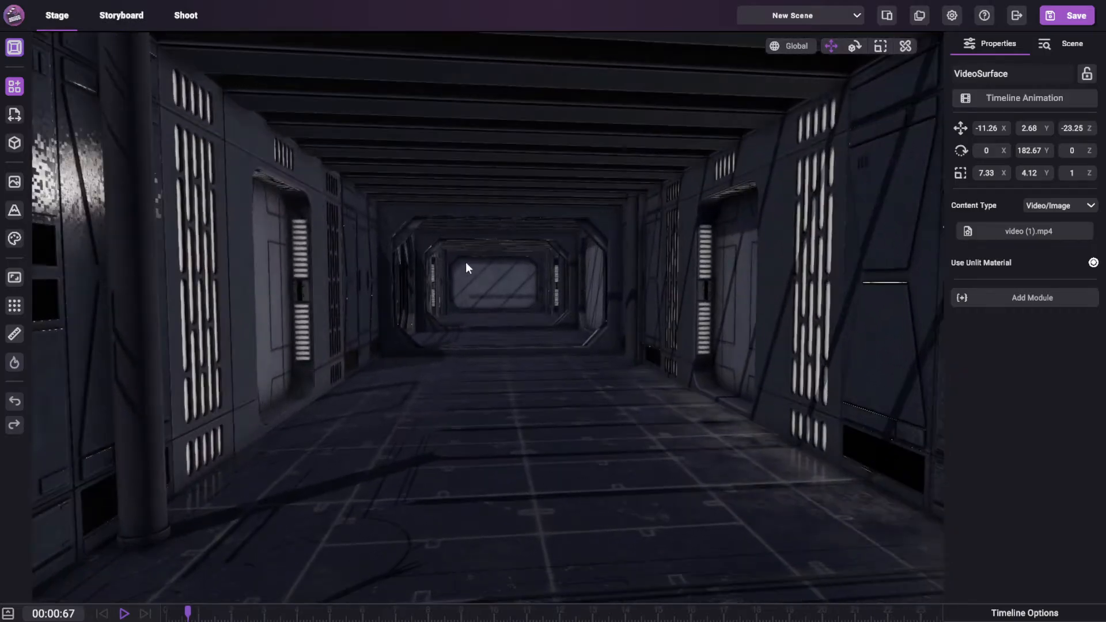
right_drag(466, 264, 641, 369)
click(642, 369)
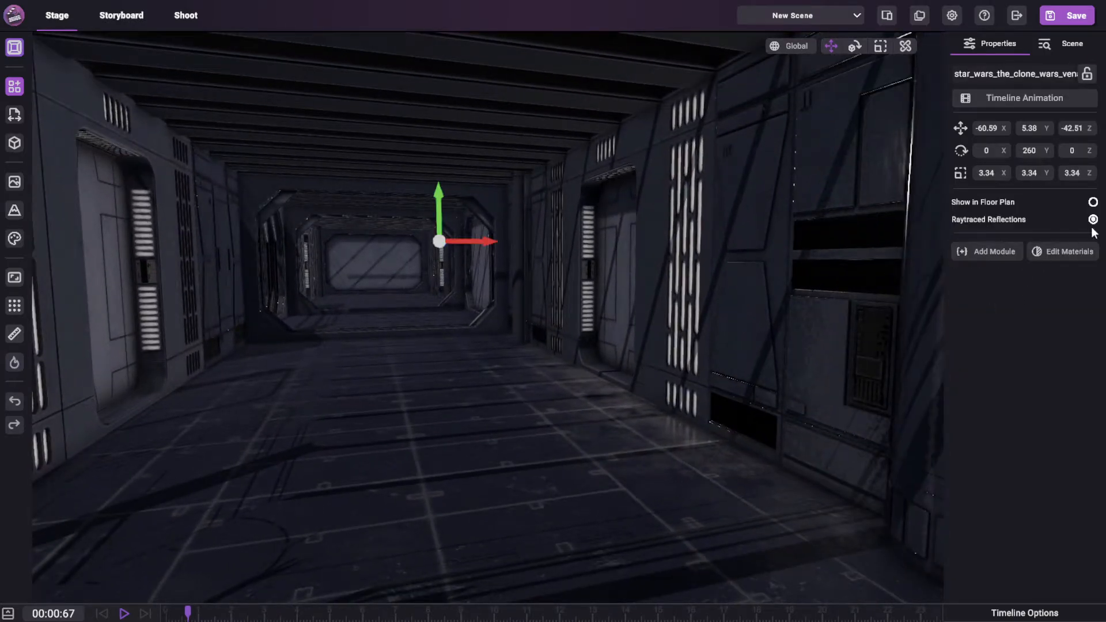
drag(567, 368, 496, 259)
click(499, 345)
scroll(550, 379, up, 3)
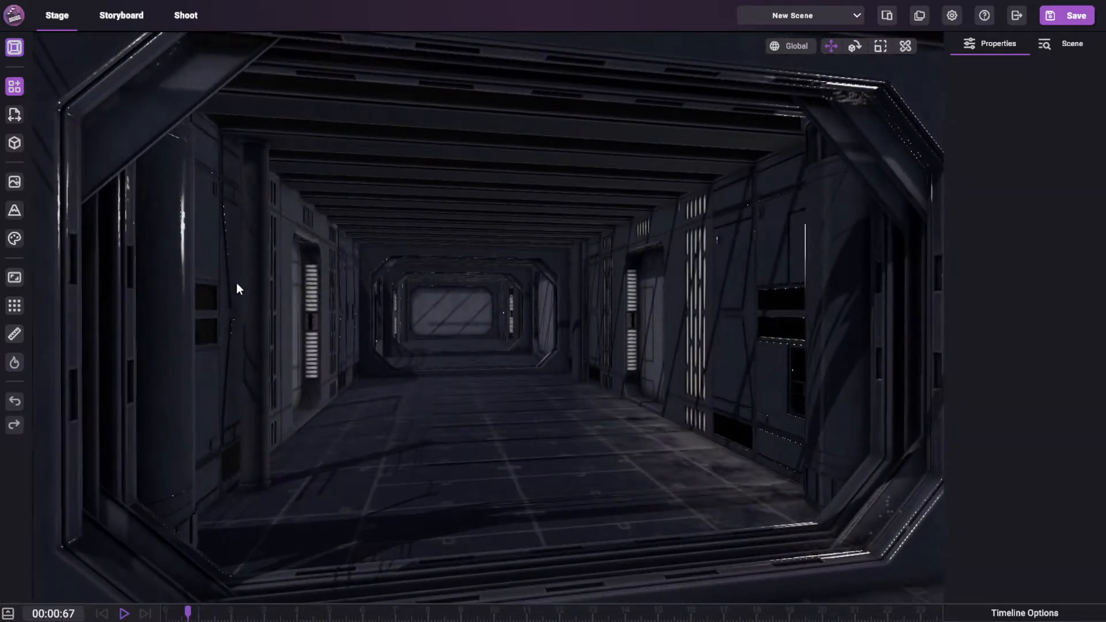
Set the scene time to 0:00 in the visuals settings and close the settings.
click(14, 182)
drag(227, 219, 156, 220)
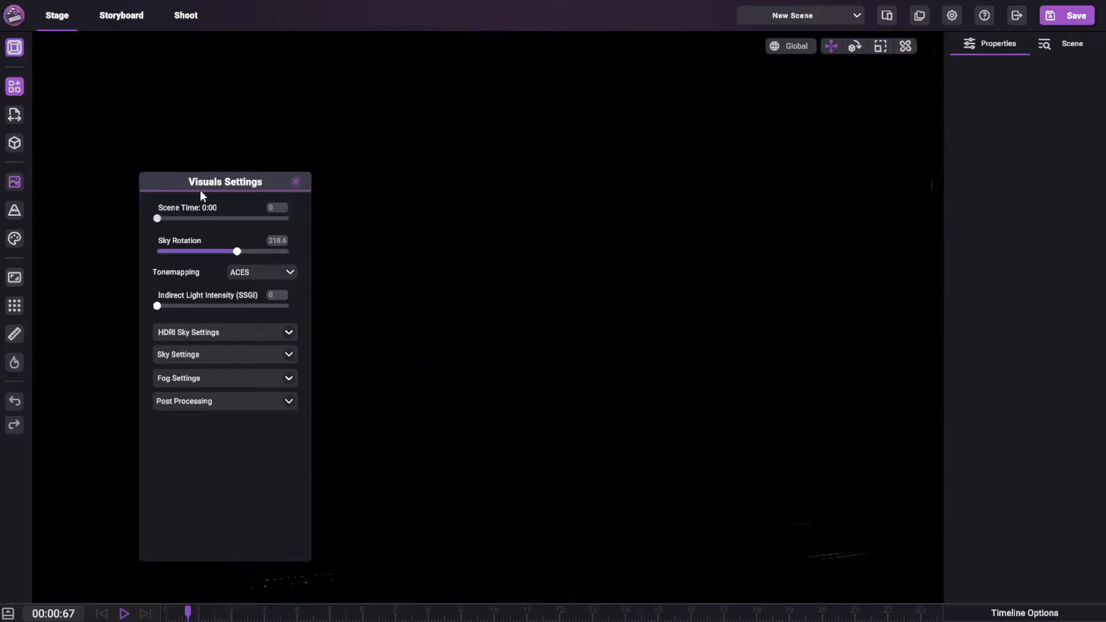
click(296, 183)
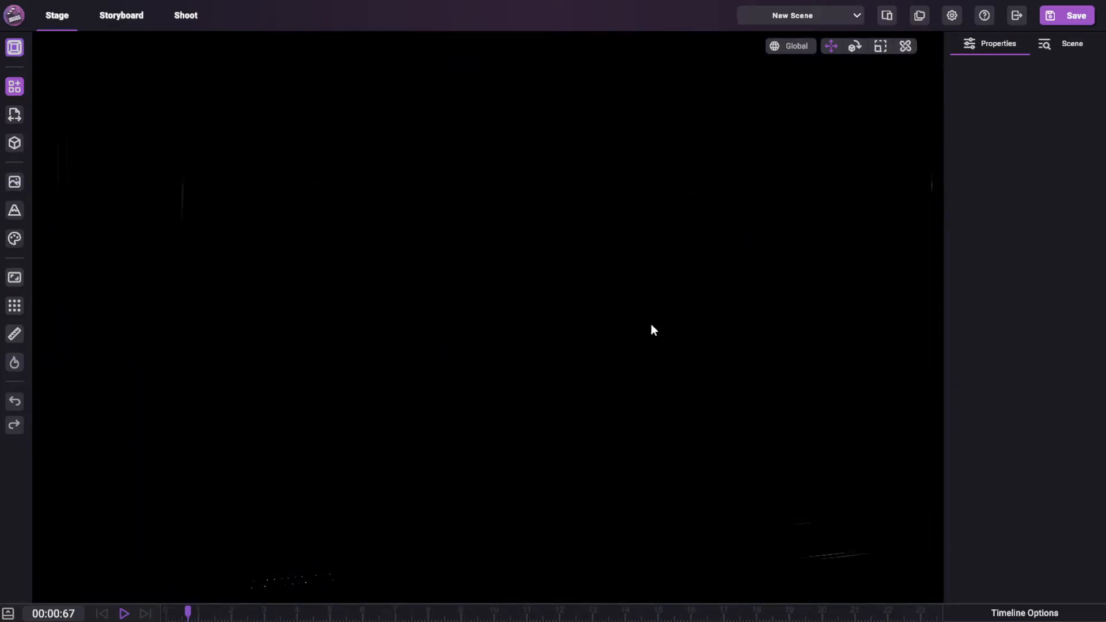
Select the Light Bulb among the scene objects, frame it in the view and raise its lumens to 747.
mouse_move(707, 450)
mouse_down()
mouse_move(615, 313)
mouse_move(724, 262)
mouse_up()
click(1069, 43)
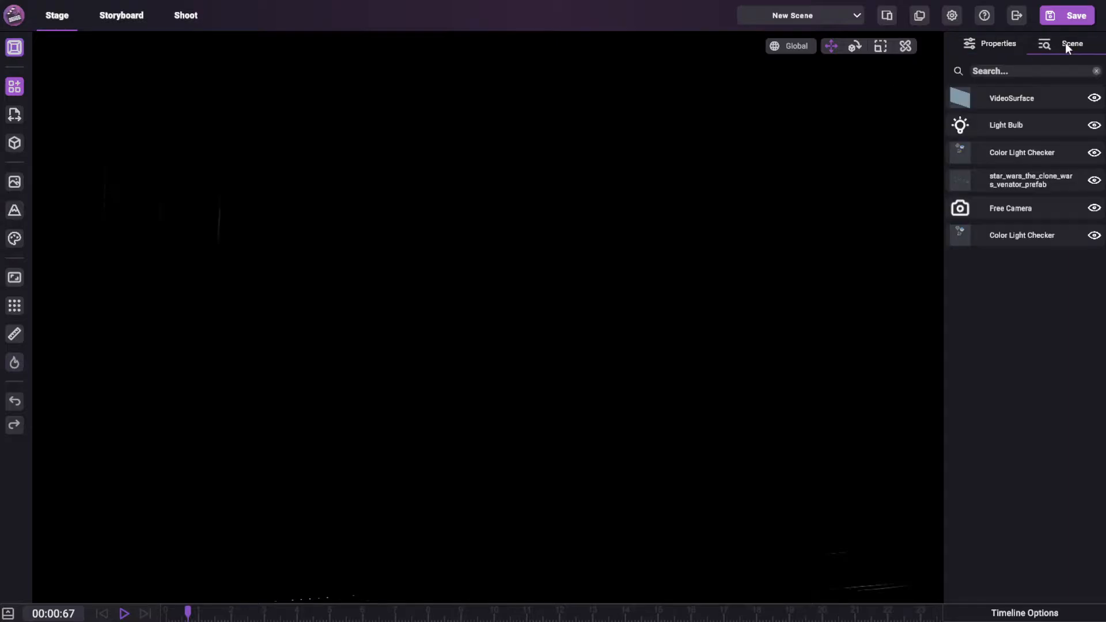
click(1019, 127)
key(f)
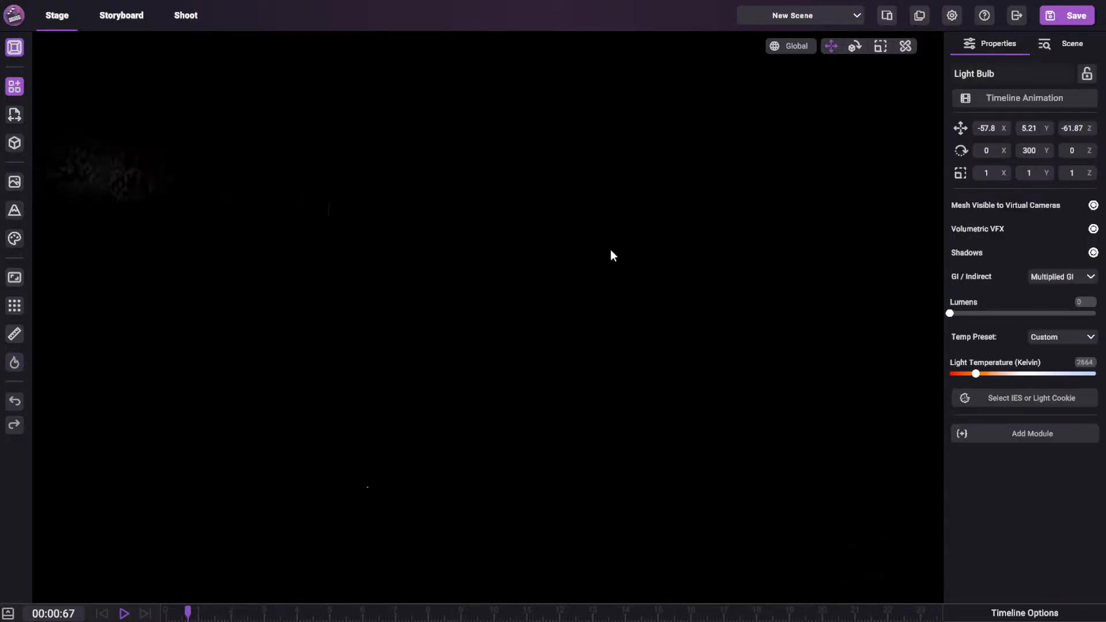
drag(959, 317, 1059, 317)
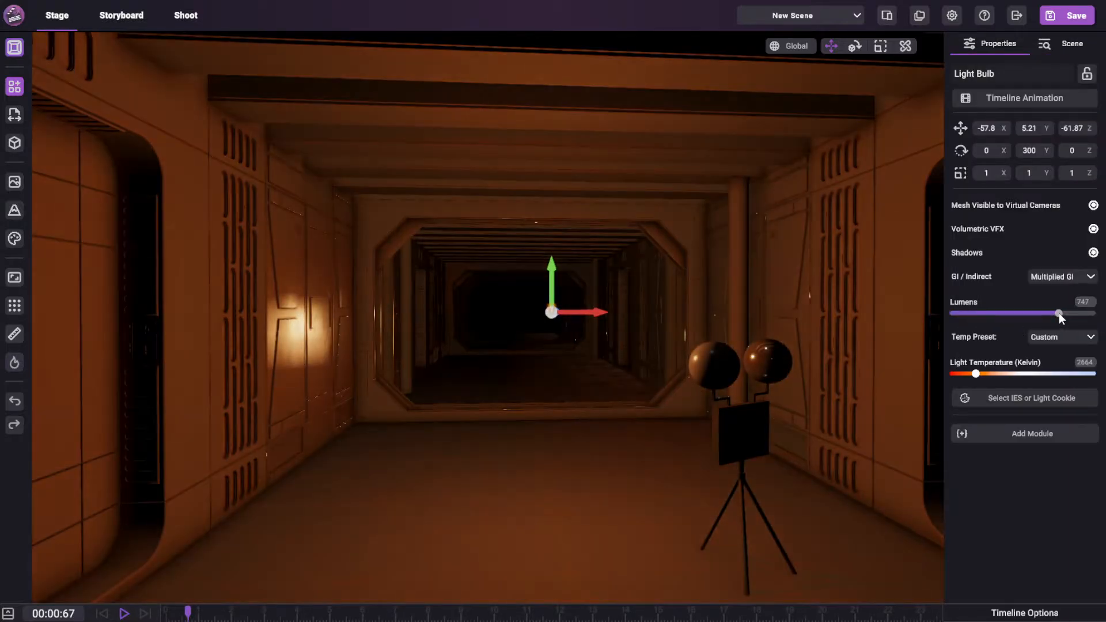
Set the light bulb's GI / Indirect mode to None and move it along the ground to about X -57.07, Z -64.95.
right_drag(323, 264, 631, 304)
click(1042, 276)
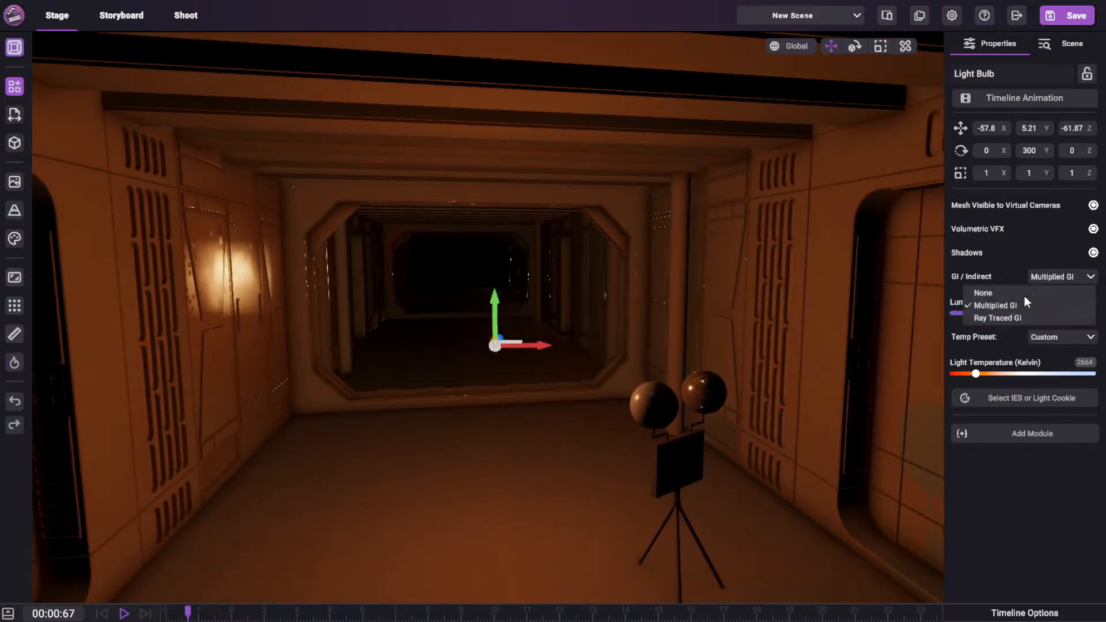
click(1023, 294)
drag(516, 347, 550, 389)
Set the light bulb to 715 lumens and its light temperature to about 7109 Kelvin, viewing the corridor under it.
drag(1062, 312, 1054, 313)
drag(975, 373, 1075, 373)
right_drag(472, 320, 699, 288)
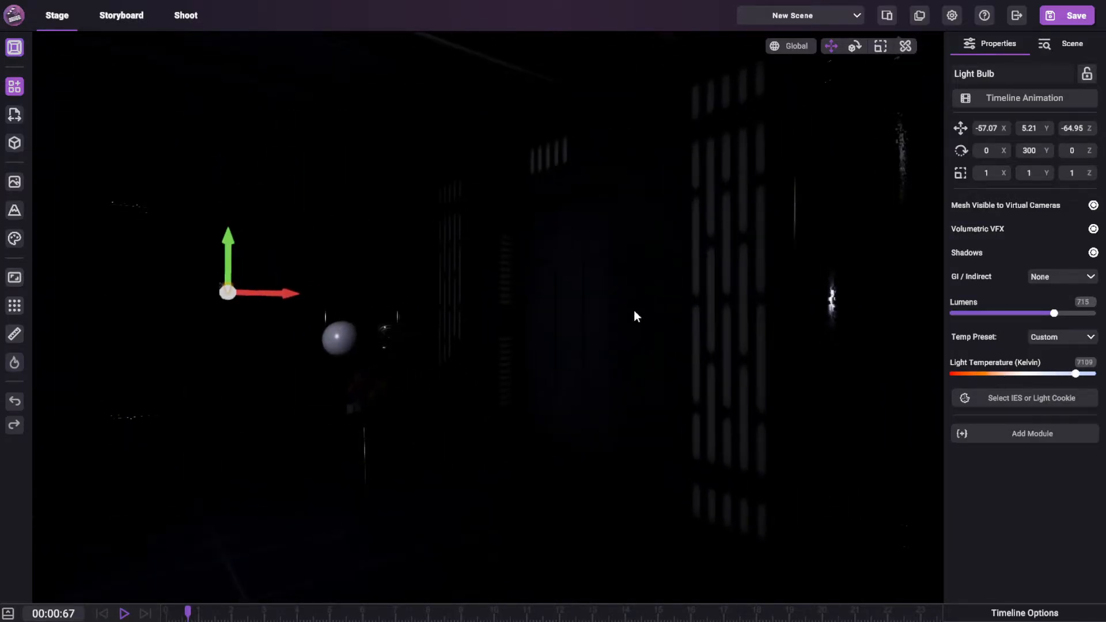
right_drag(764, 200, 506, 333)
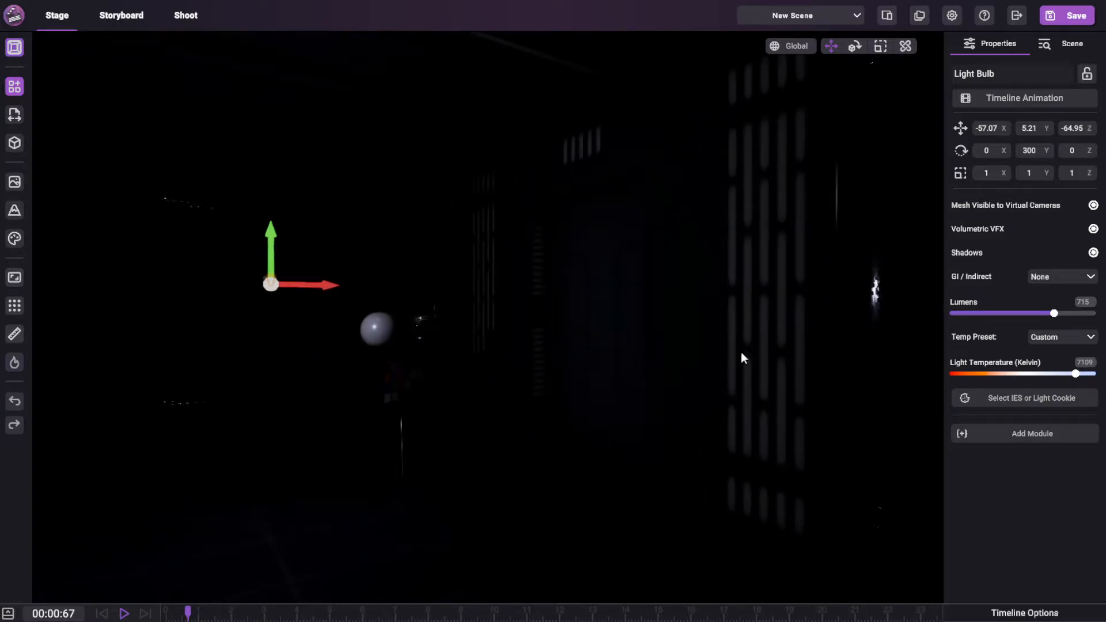
Dim the light bulb to 496 lumens and further down to the minimum.
click(1021, 314)
right_drag(760, 328, 518, 277)
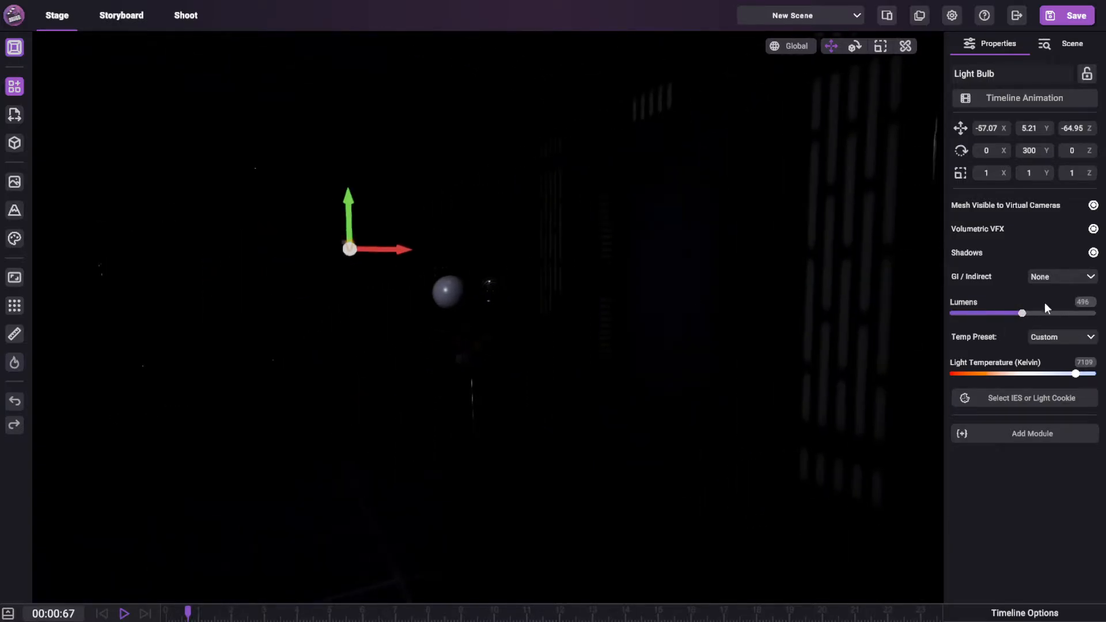
drag(1044, 311, 838, 328)
Open the Star Wars corridor model's materials for editing and show the VenatorV3_SmallDoor_WallLight material's settings.
click(820, 201)
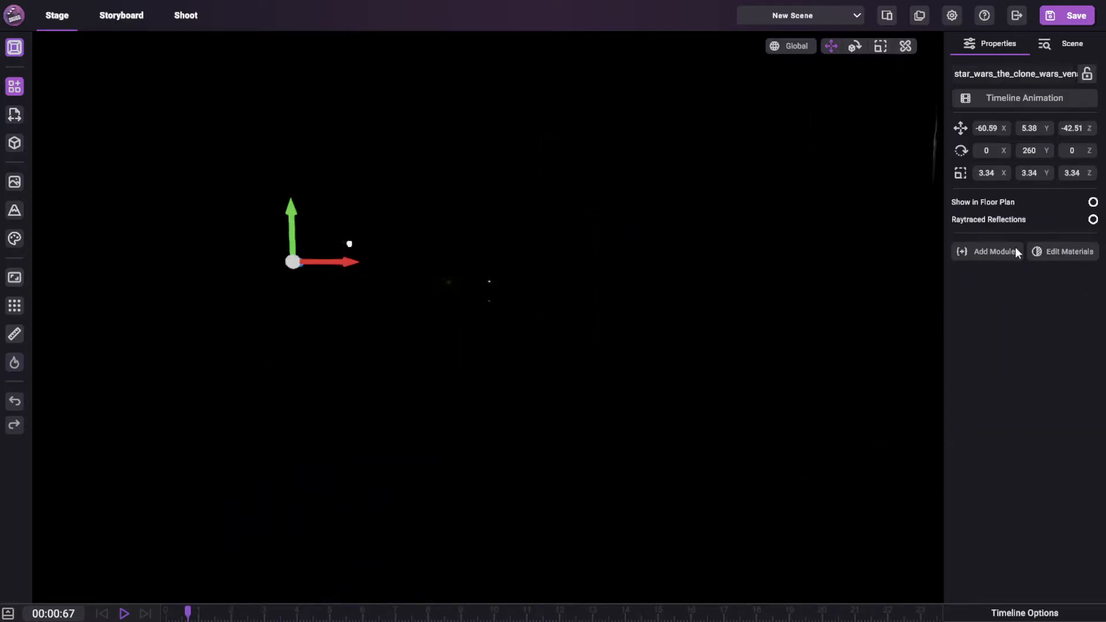
click(1069, 255)
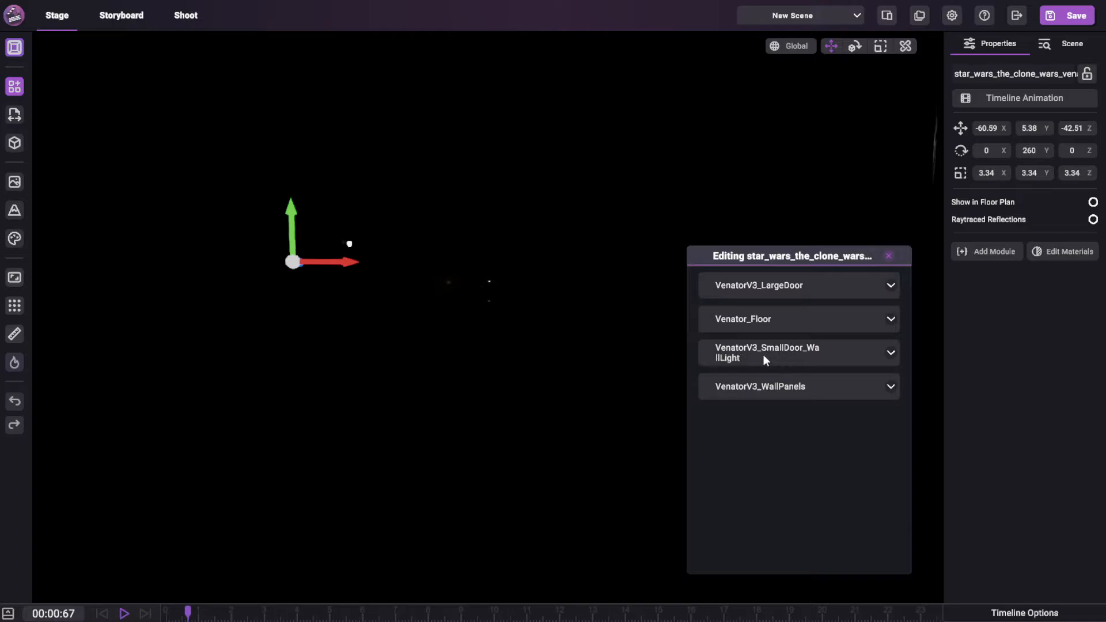
click(891, 351)
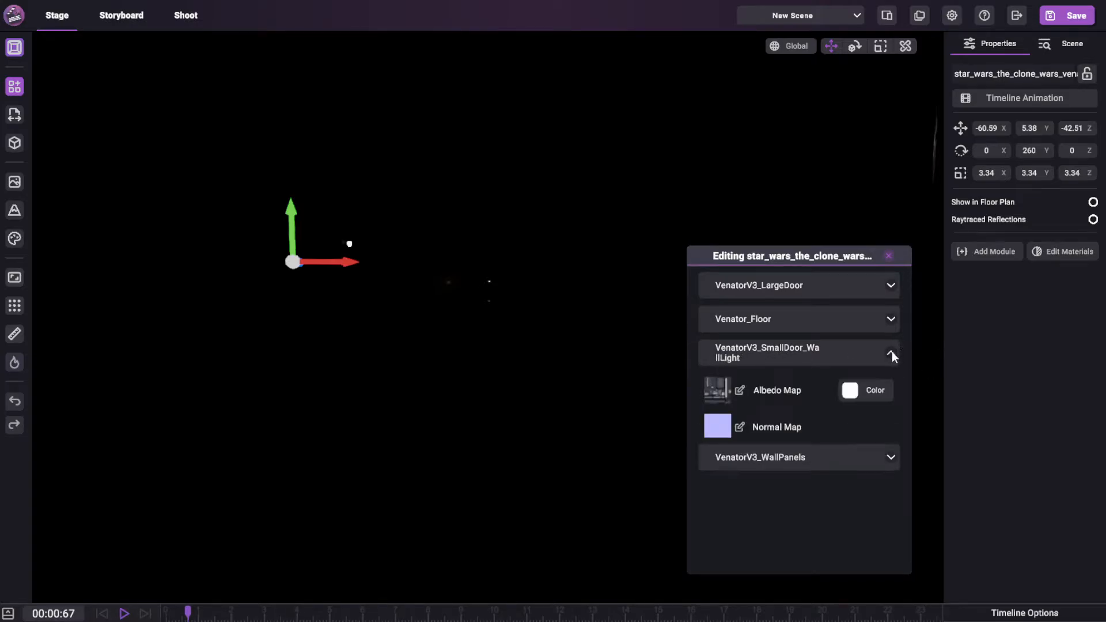
drag(820, 254, 813, 182)
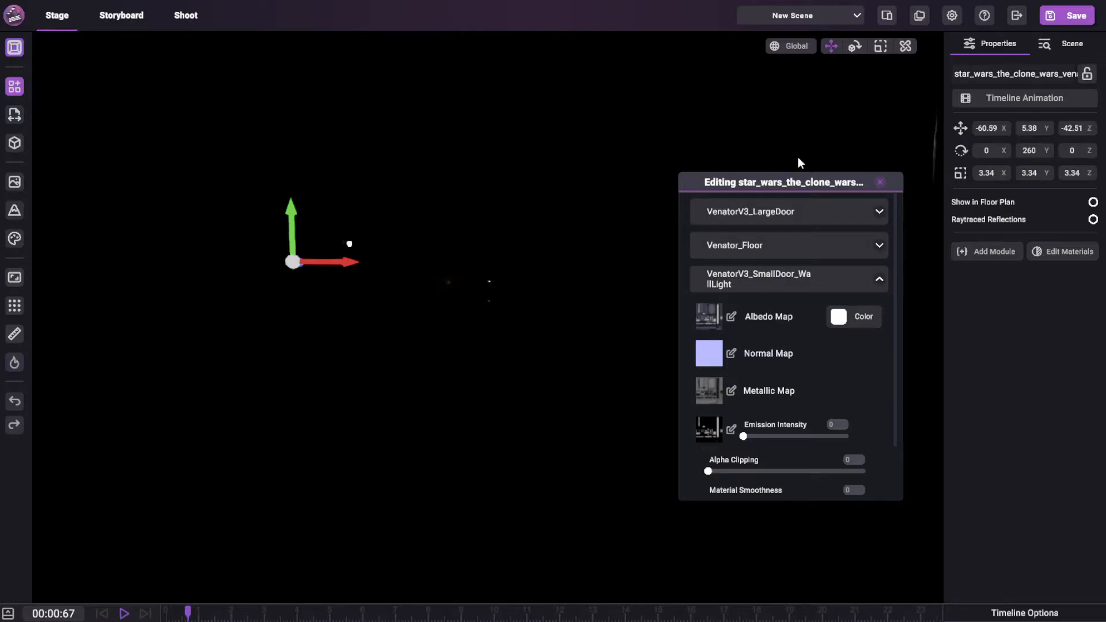
drag(789, 181, 766, 207)
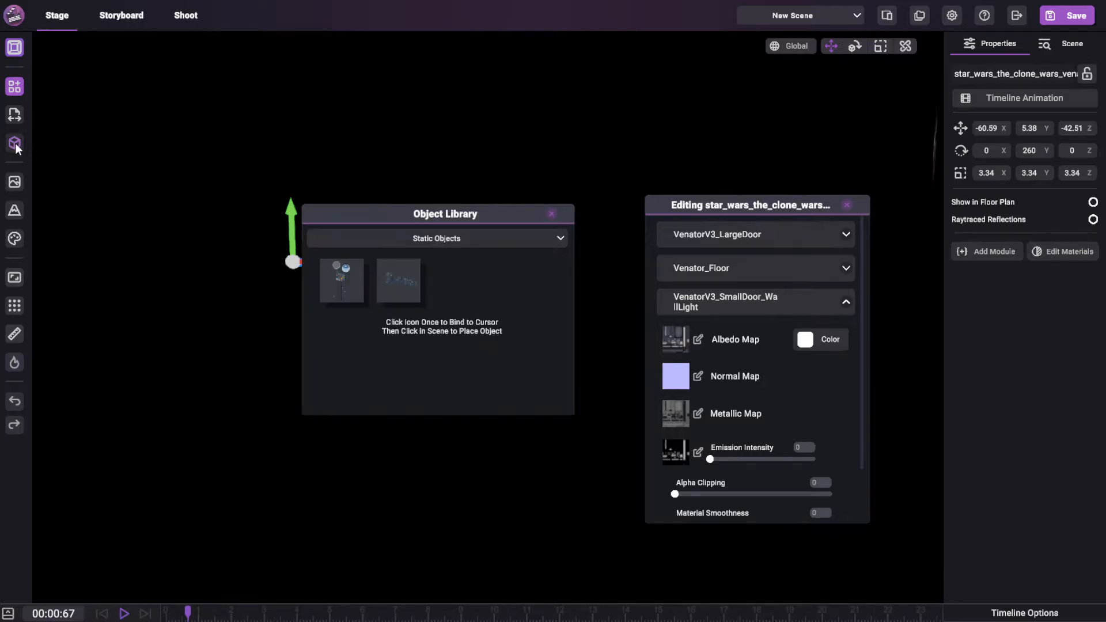
Set the post-processing Bloom to 3 in the visuals settings and close the settings.
click(15, 182)
click(288, 400)
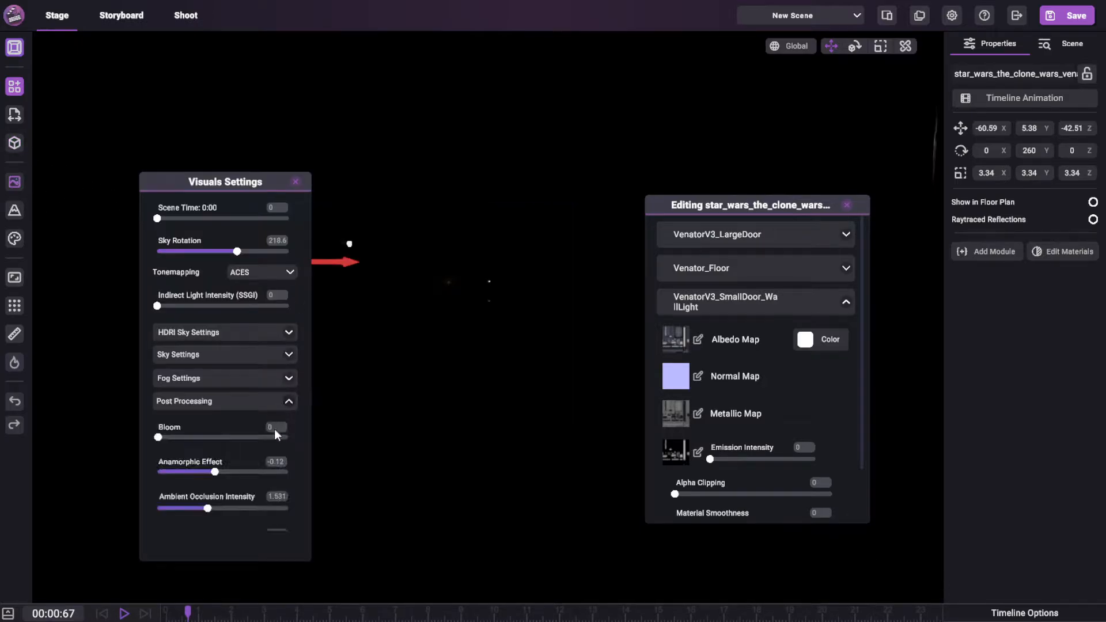
scroll(275, 428, down, 1)
drag(167, 421, 287, 421)
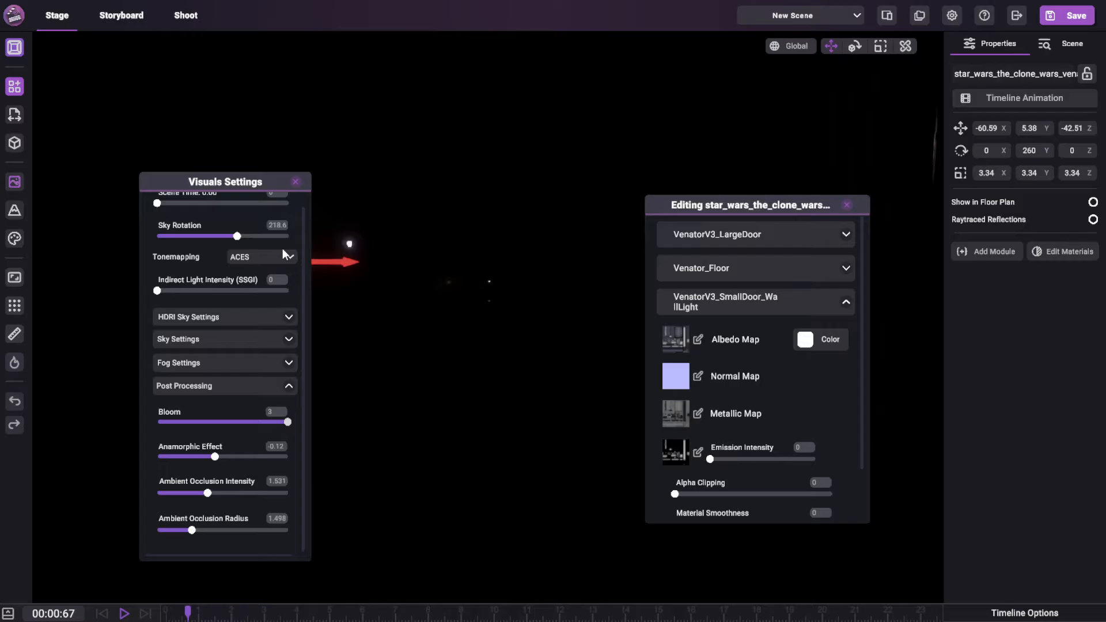
click(296, 182)
Set the VenatorV3_SmallDoor_WallLight material's emission intensity to 10 and its emission colour to white.
drag(711, 460, 757, 461)
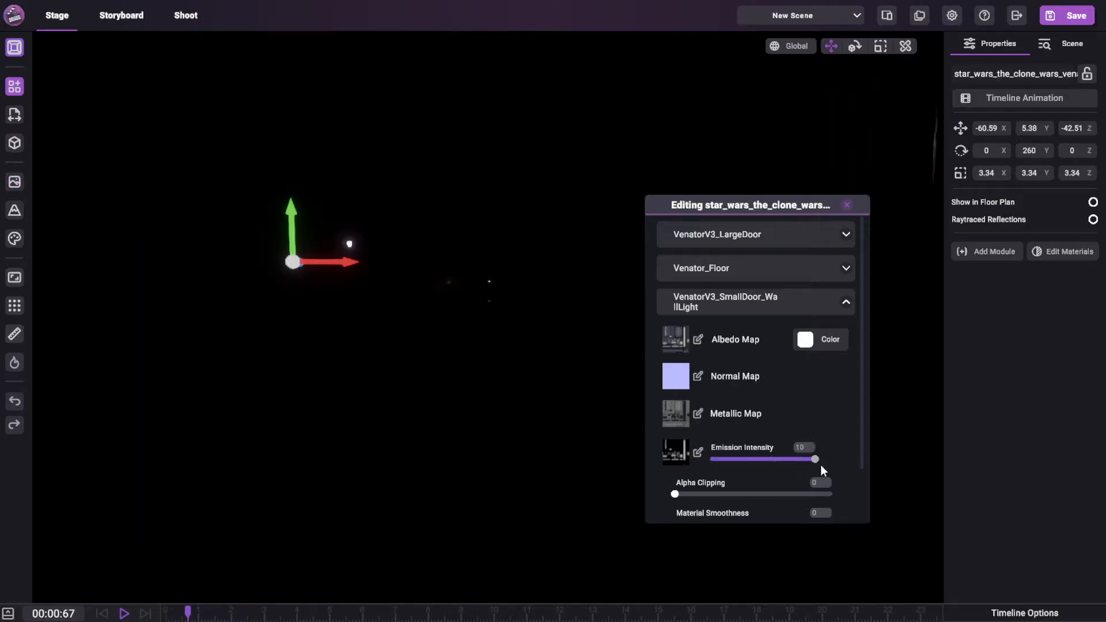
drag(795, 215, 522, 220)
click(545, 344)
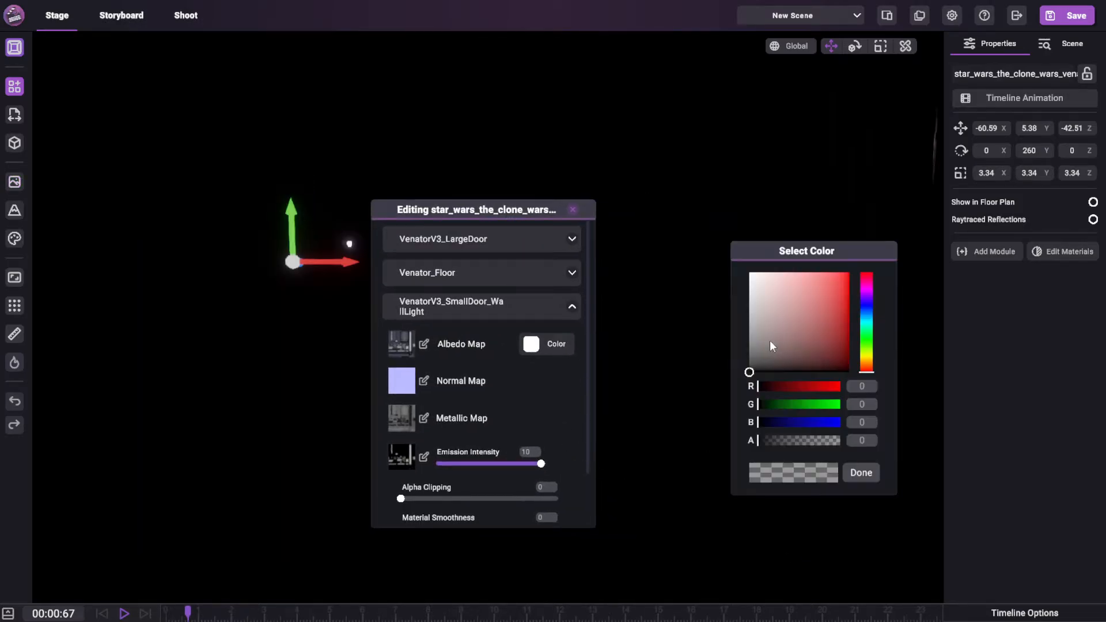
click(861, 473)
mouse_move(539, 462)
mouse_down()
mouse_move(436, 470)
mouse_move(538, 468)
mouse_up()
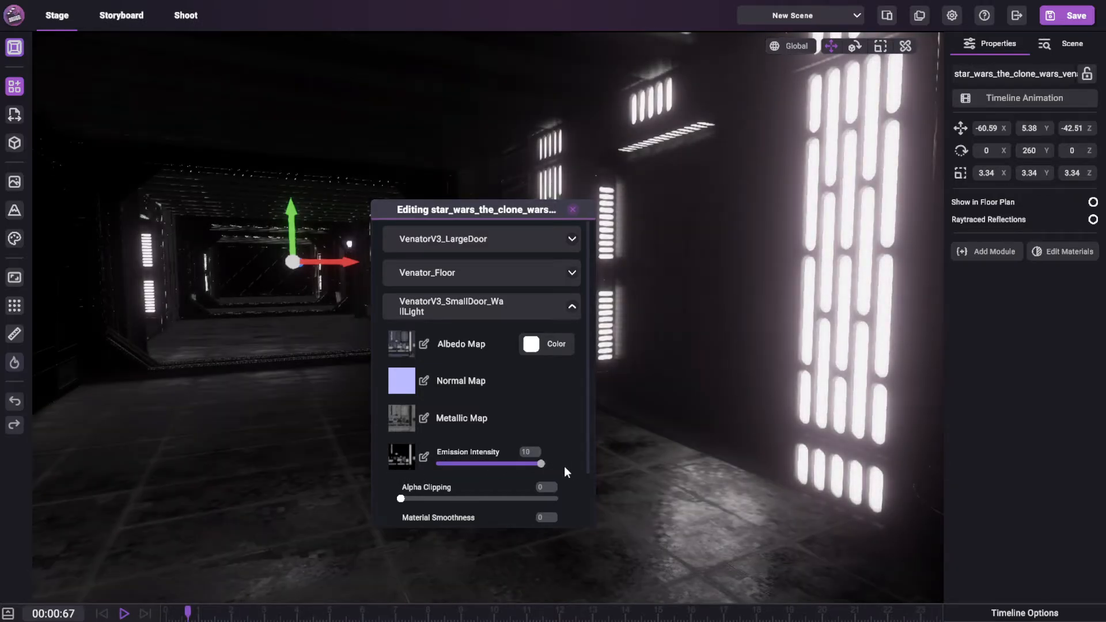
Change the wall light material's emission colour to yellow, R 255, G 228, B 0.
click(564, 461)
drag(829, 345, 876, 358)
mouse_move(840, 276)
mouse_down()
mouse_move(752, 271)
mouse_move(844, 271)
mouse_up()
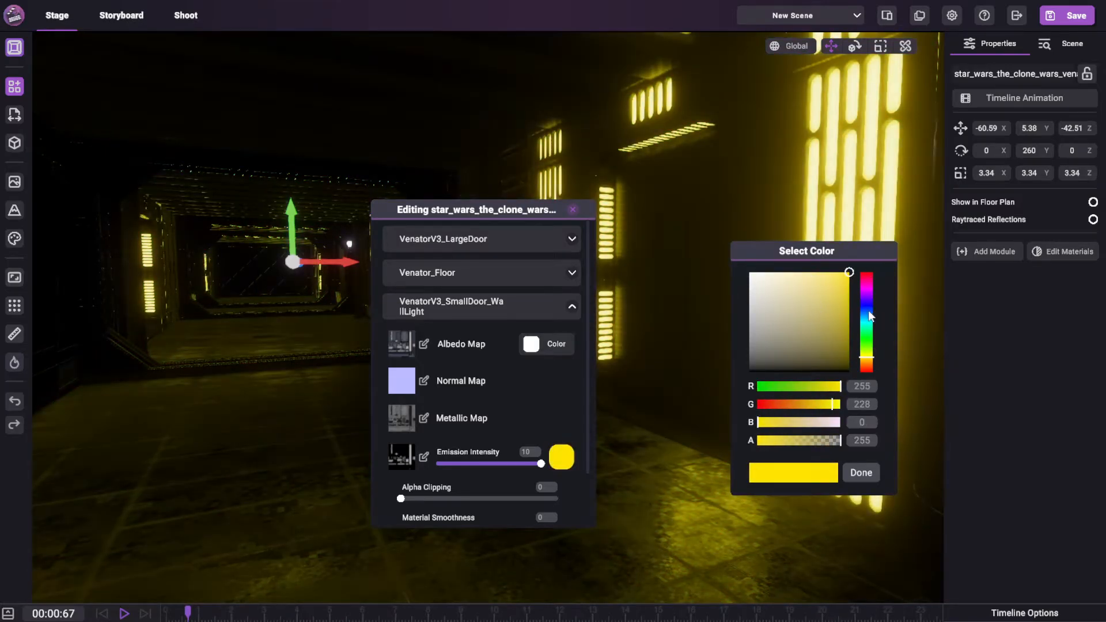
click(859, 474)
Move the corridor's Color Light Checker to about X -54.86, Z -64.52 and rotate it to about 110.24 degrees around Y.
right_drag(858, 477, 612, 389)
drag(516, 232, 542, 319)
right_drag(544, 318, 668, 252)
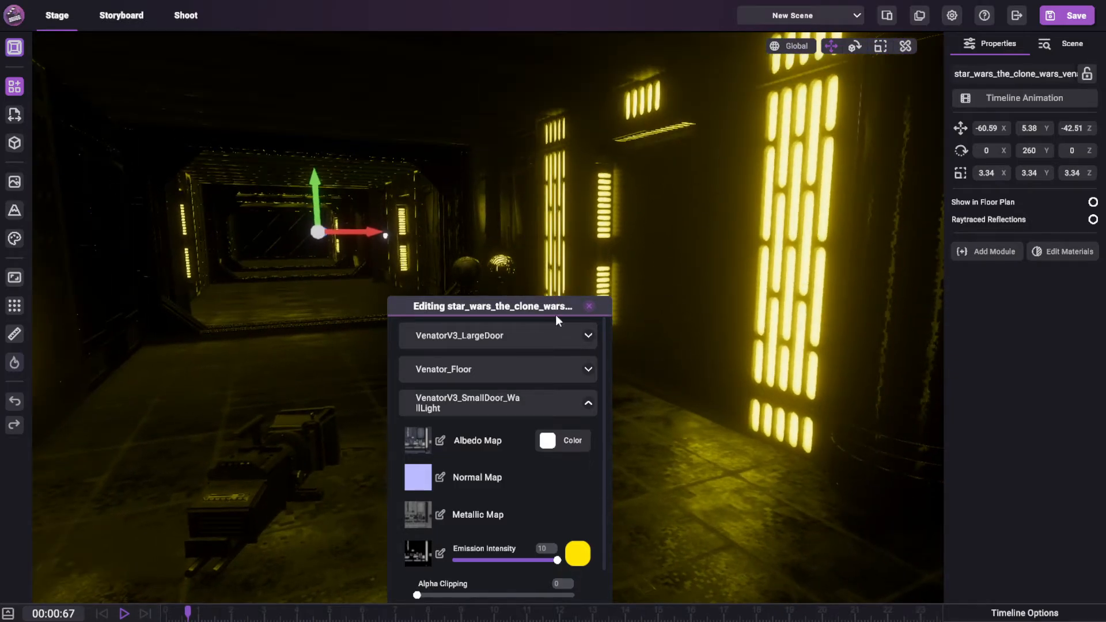
drag(557, 319, 347, 247)
right_drag(656, 371, 572, 332)
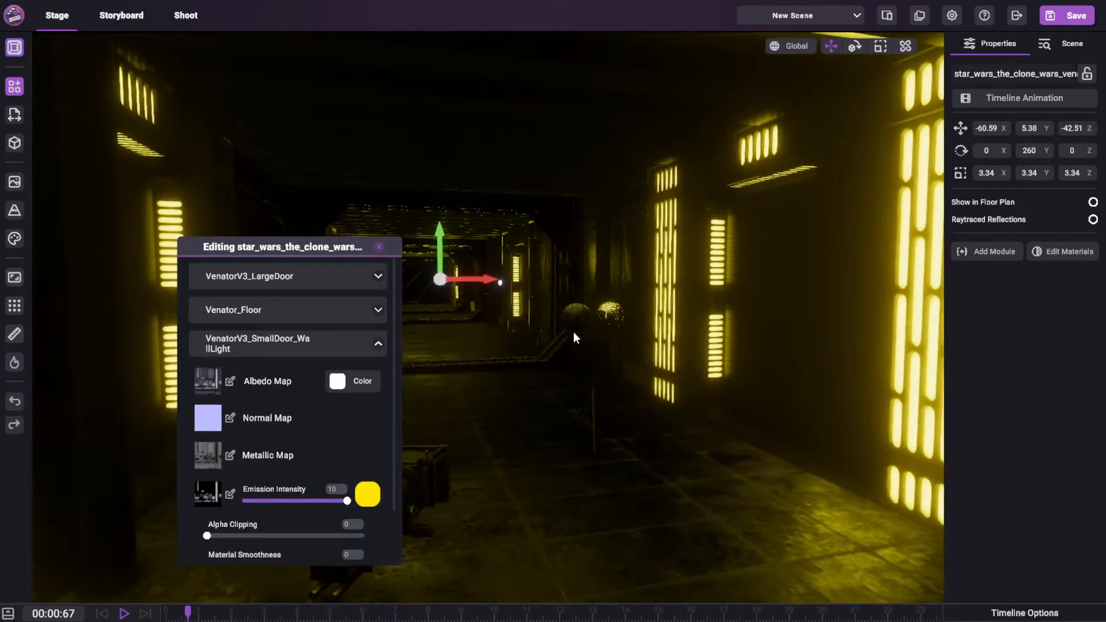
click(582, 336)
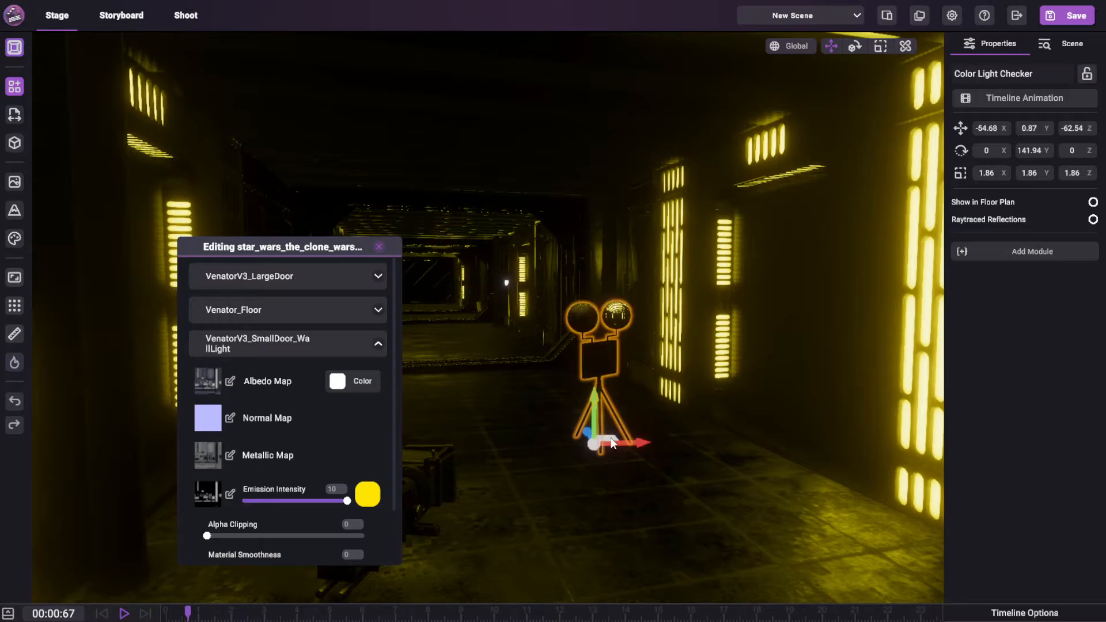
key(e)
drag(541, 501, 399, 506)
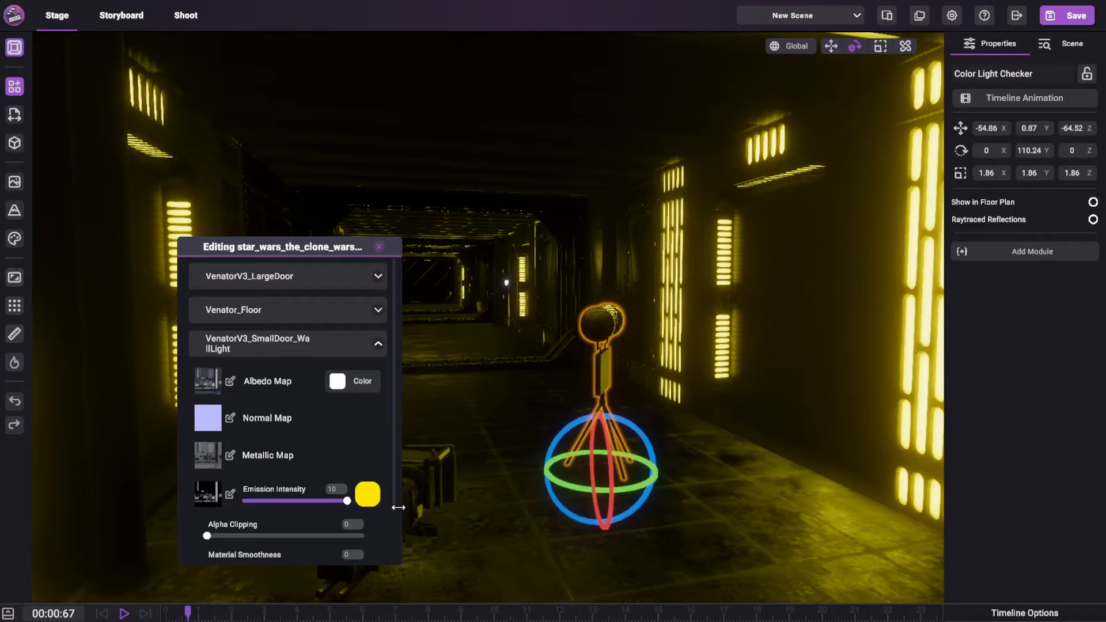
Set the wall light material's emission colour back to white and close the material editor.
click(367, 494)
drag(772, 363, 748, 272)
click(860, 472)
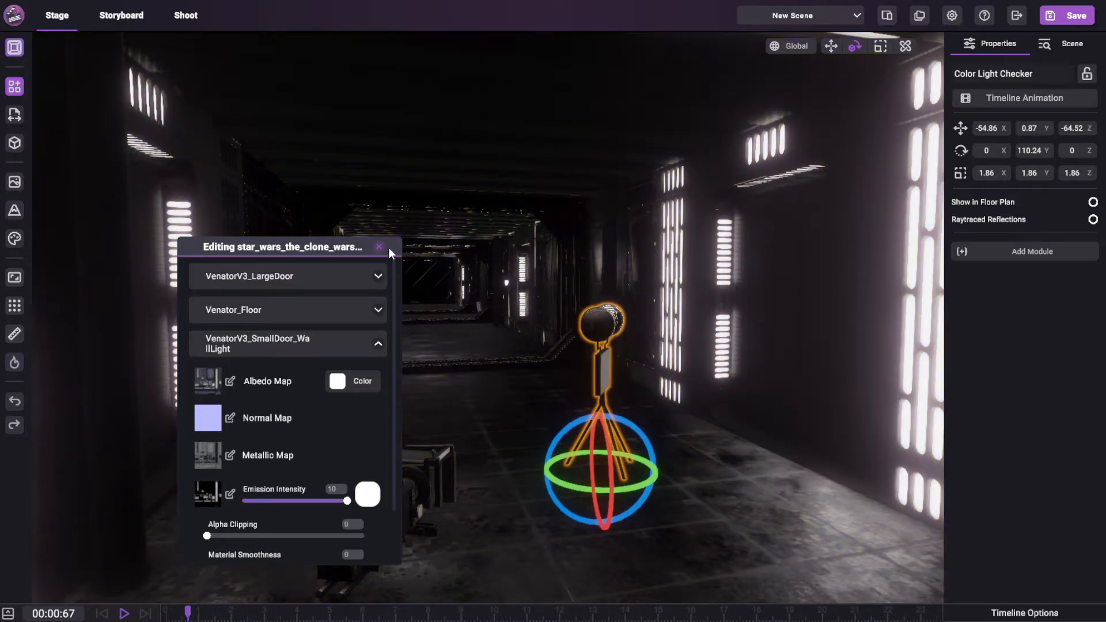
click(379, 246)
Raise the Indirect Light Intensity (SSGI) to about 5.302, inspect the lit corridor, and reduce the intensity to about 3.250.
drag(372, 264, 593, 282)
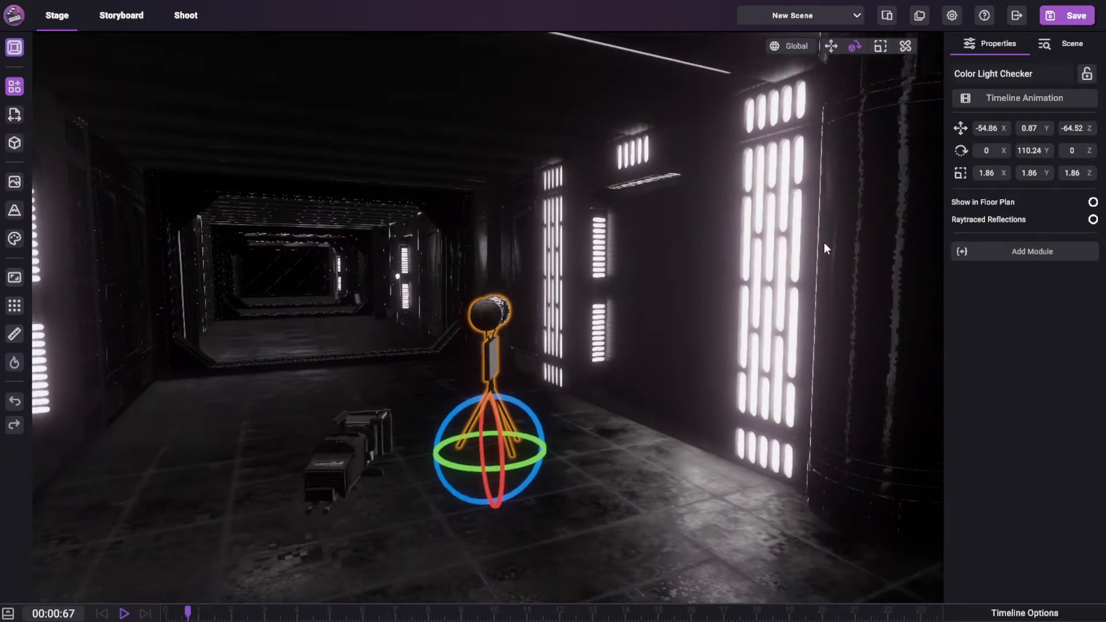
drag(762, 384, 563, 377)
click(15, 182)
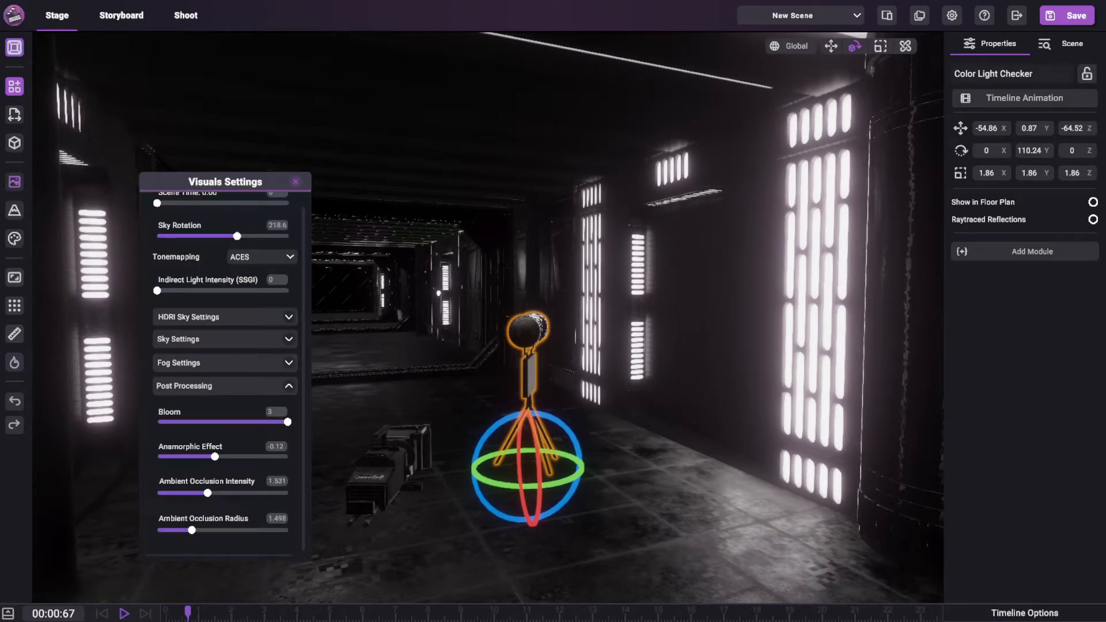
drag(180, 174, 191, 167)
click(300, 379)
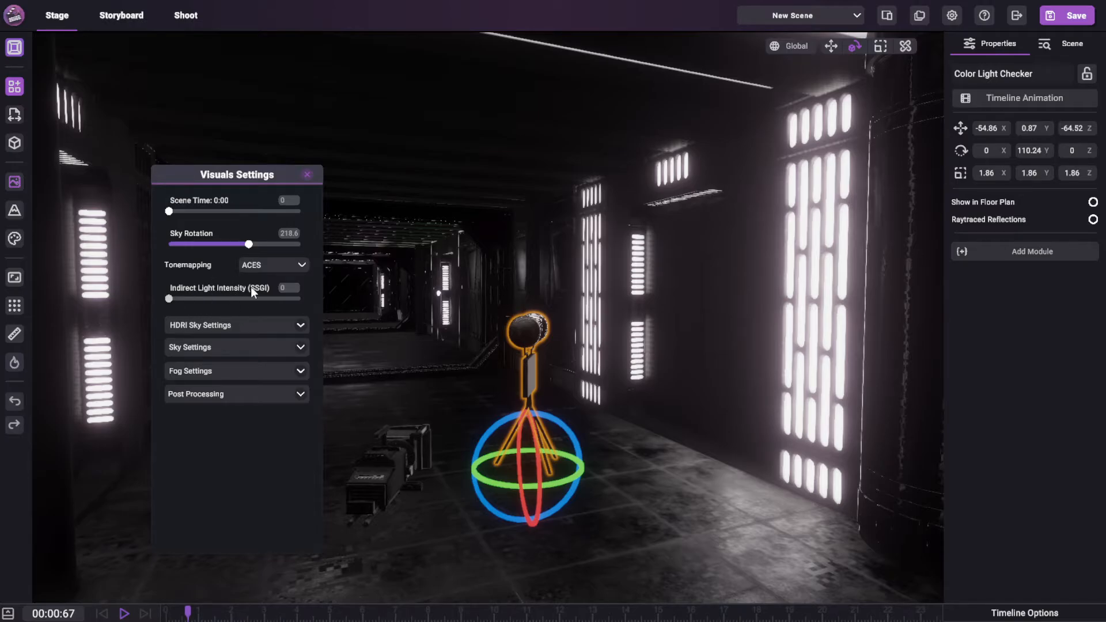
drag(167, 300, 238, 299)
drag(446, 102, 714, 330)
right_drag(714, 330, 833, 375)
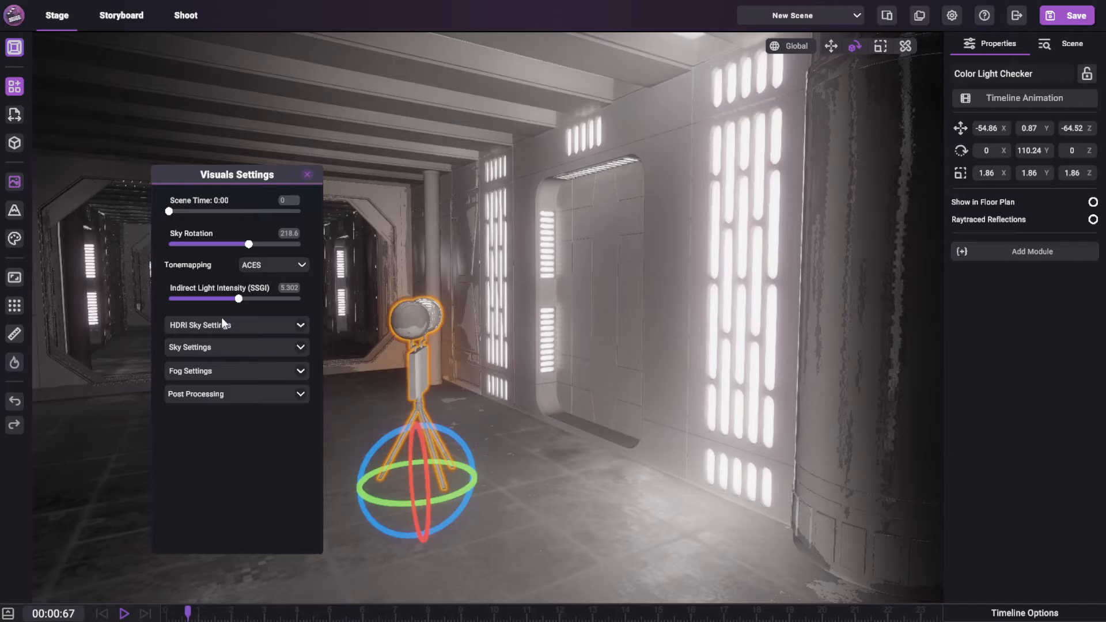
drag(238, 300, 211, 298)
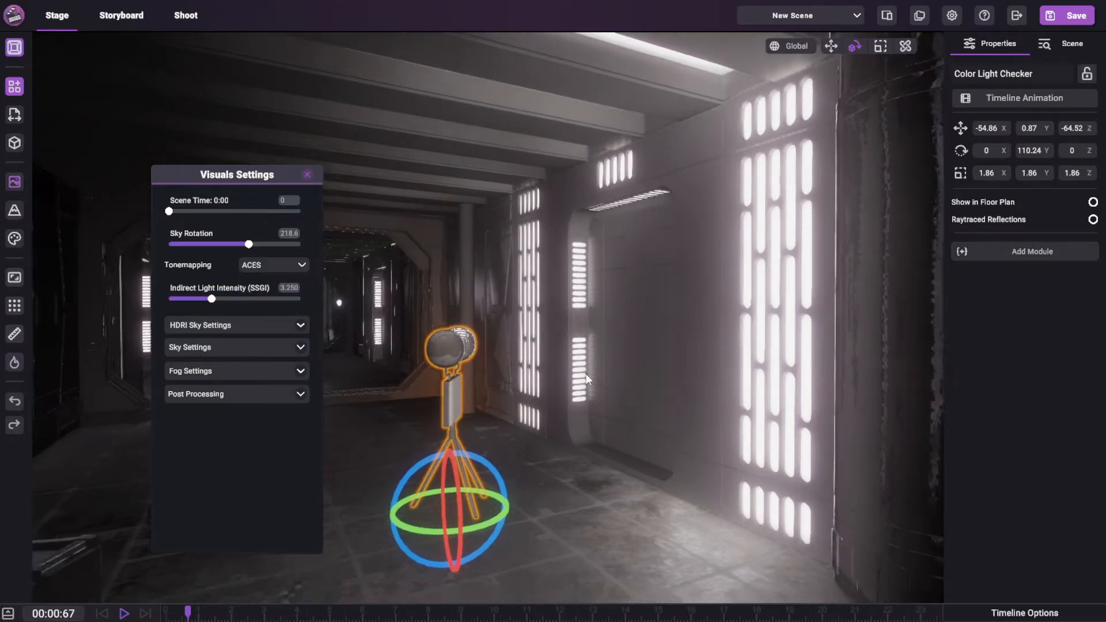
Reopen the corridor model's materials and lower the wall light material's emission intensity to about 1.941.
click(816, 334)
scroll(750, 313, up, 2)
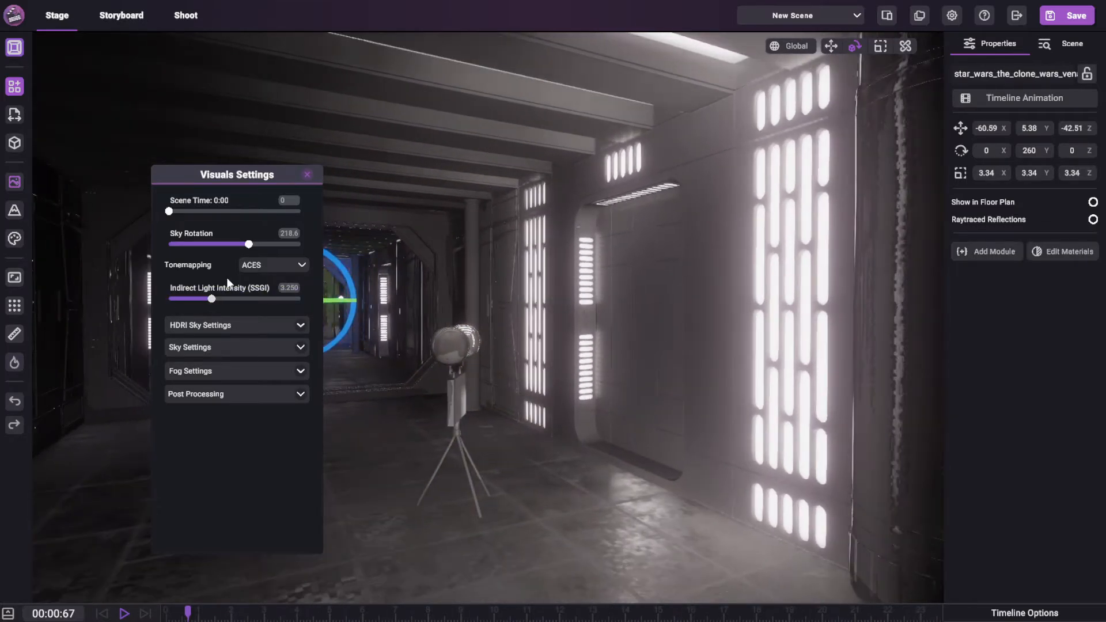
click(1071, 252)
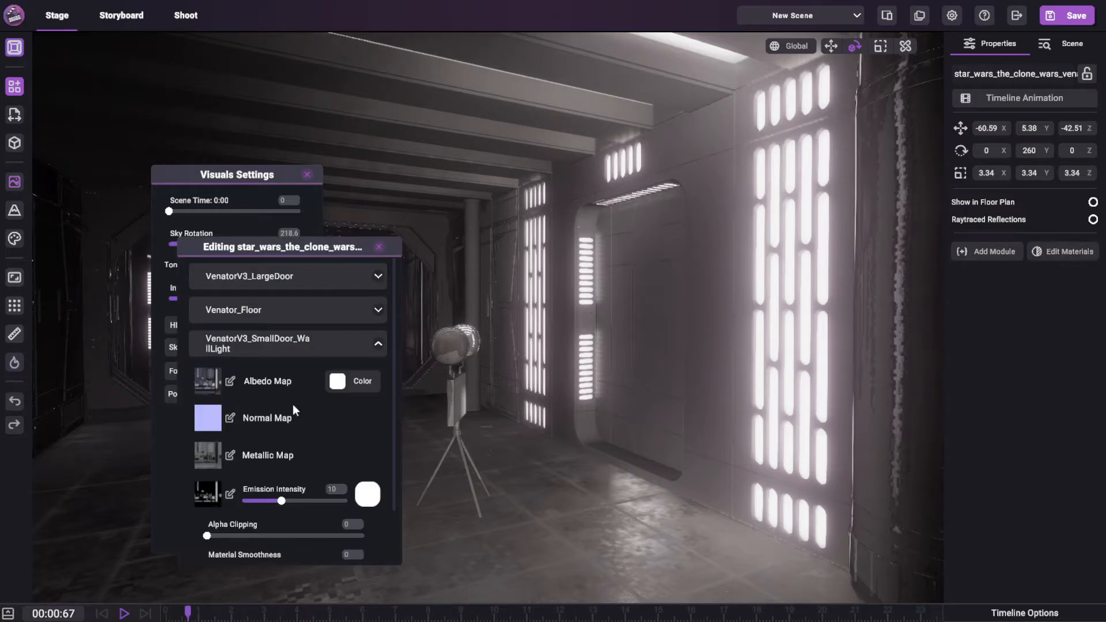
mouse_move(281, 500)
mouse_down()
mouse_move(247, 505)
mouse_move(262, 500)
mouse_up()
right_drag(547, 379, 484, 384)
Set the wall light's emission colour to turquoise green, R 0, G 255, B 197, and its emission intensity to about 6.474.
click(373, 496)
drag(836, 340, 853, 269)
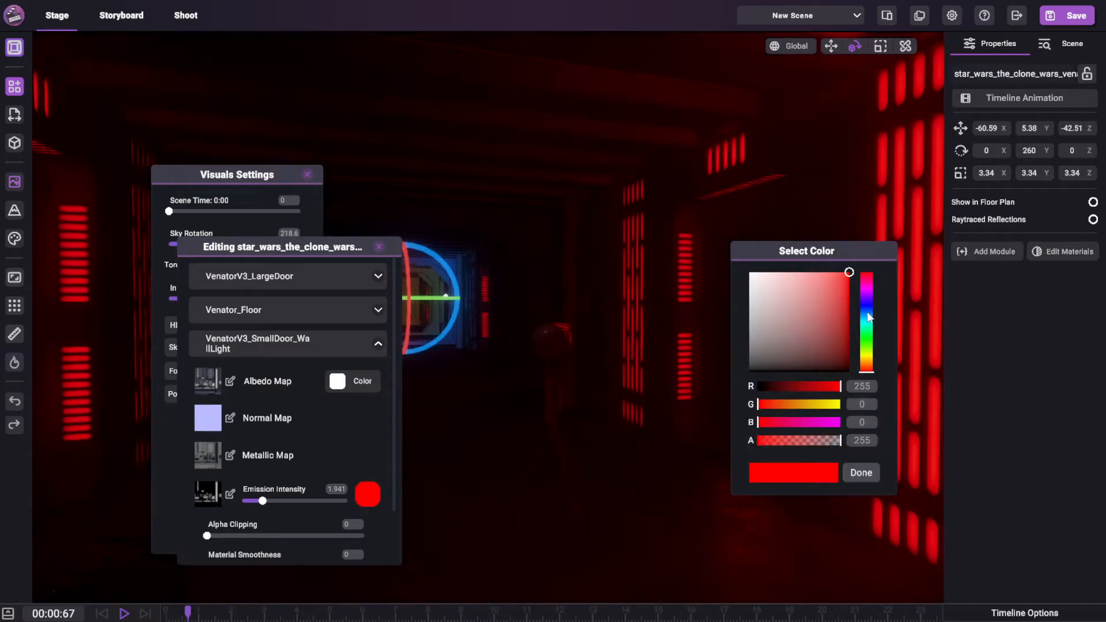
drag(867, 313, 868, 326)
drag(280, 499, 301, 501)
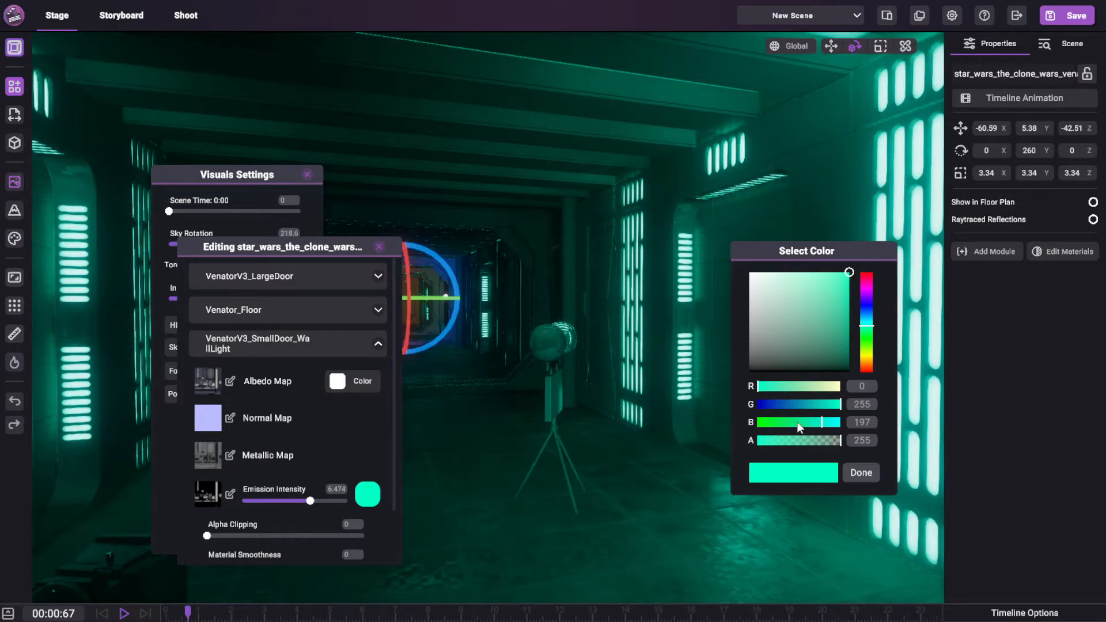
click(844, 476)
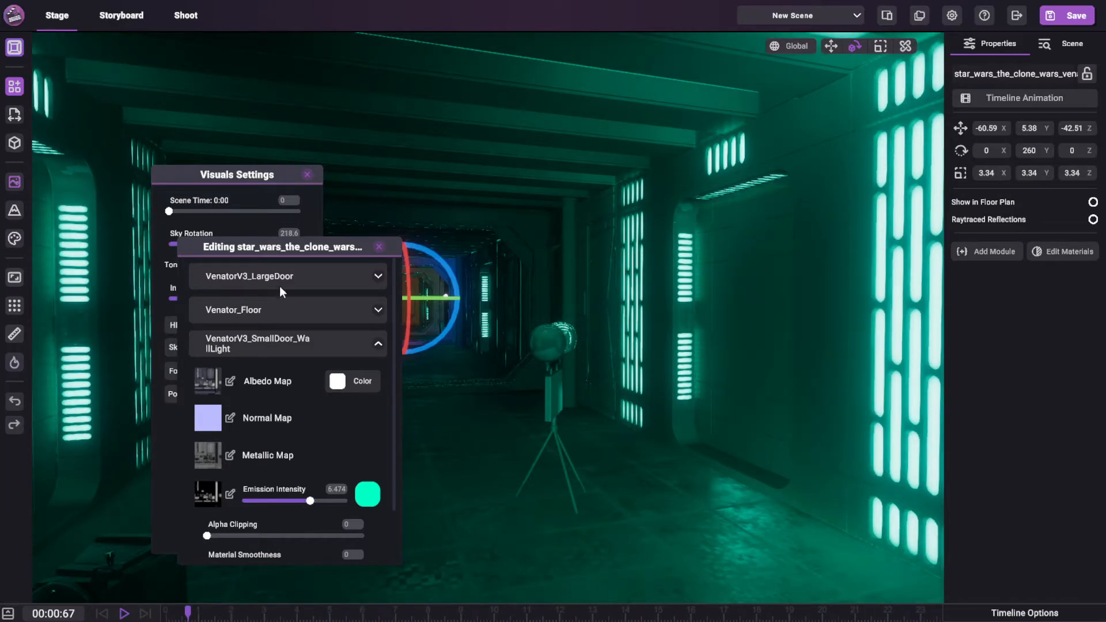
Close the material editor and move the Visuals Settings window aside to clear the view of the corridor.
drag(384, 251, 724, 274)
click(715, 263)
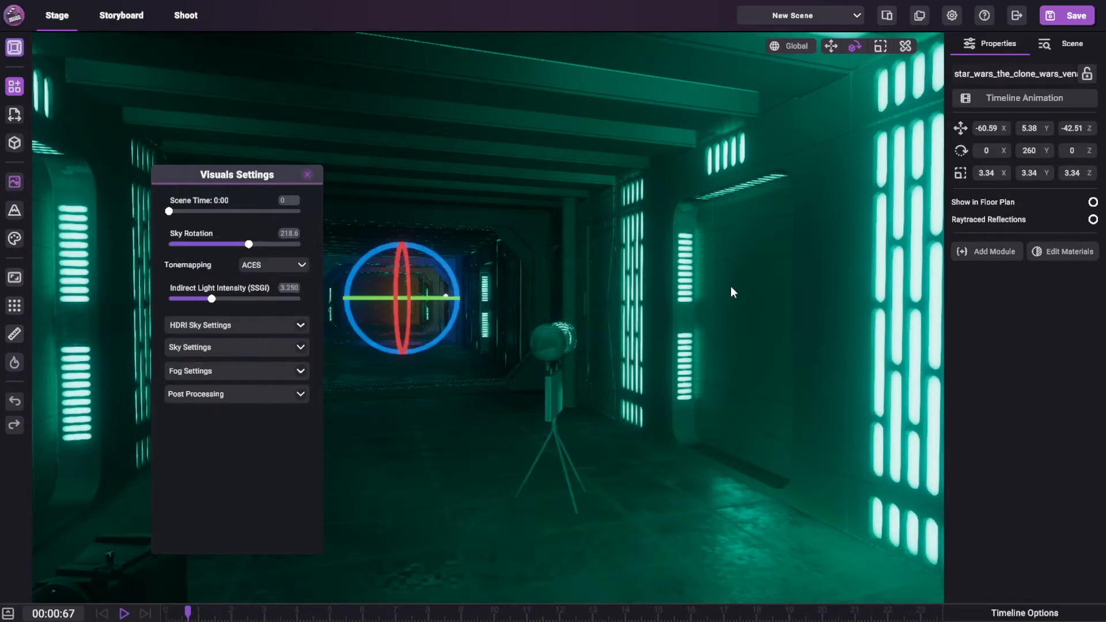
drag(257, 178, 208, 167)
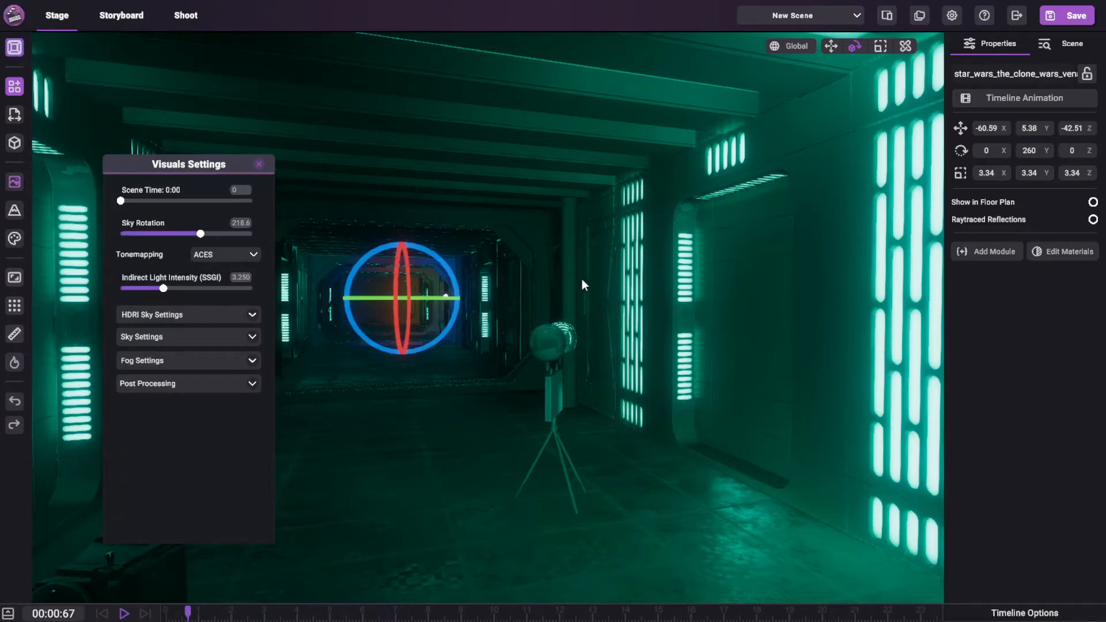
Examine the turquoise indirect light on the corridor's floor, walls and ceiling from several angles.
right_drag(634, 267, 654, 299)
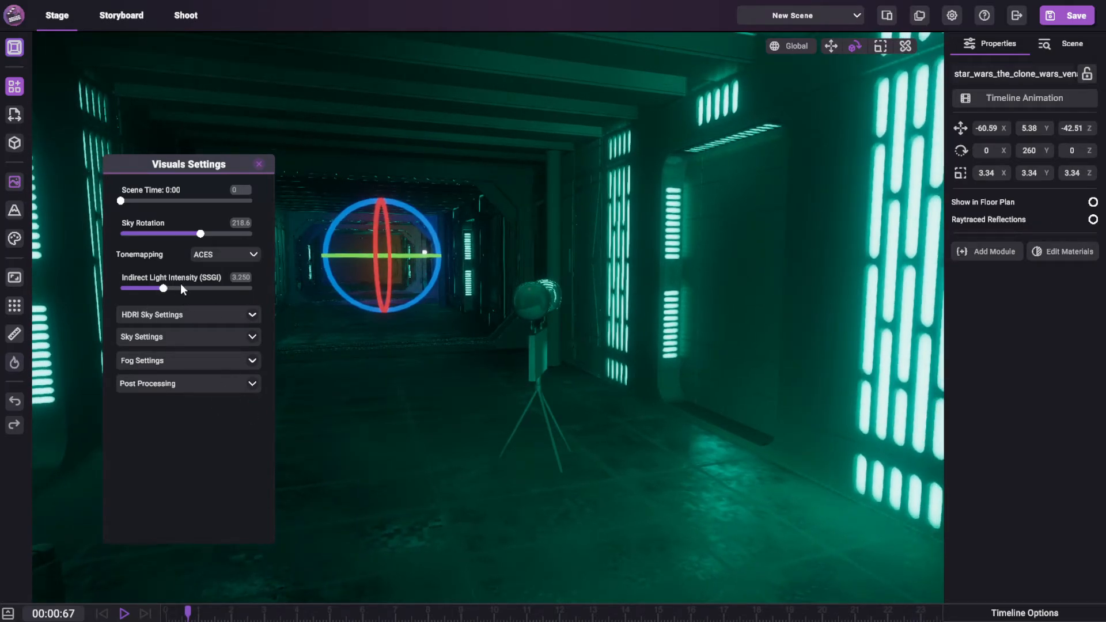
right_drag(577, 397, 606, 408)
right_drag(694, 306, 633, 451)
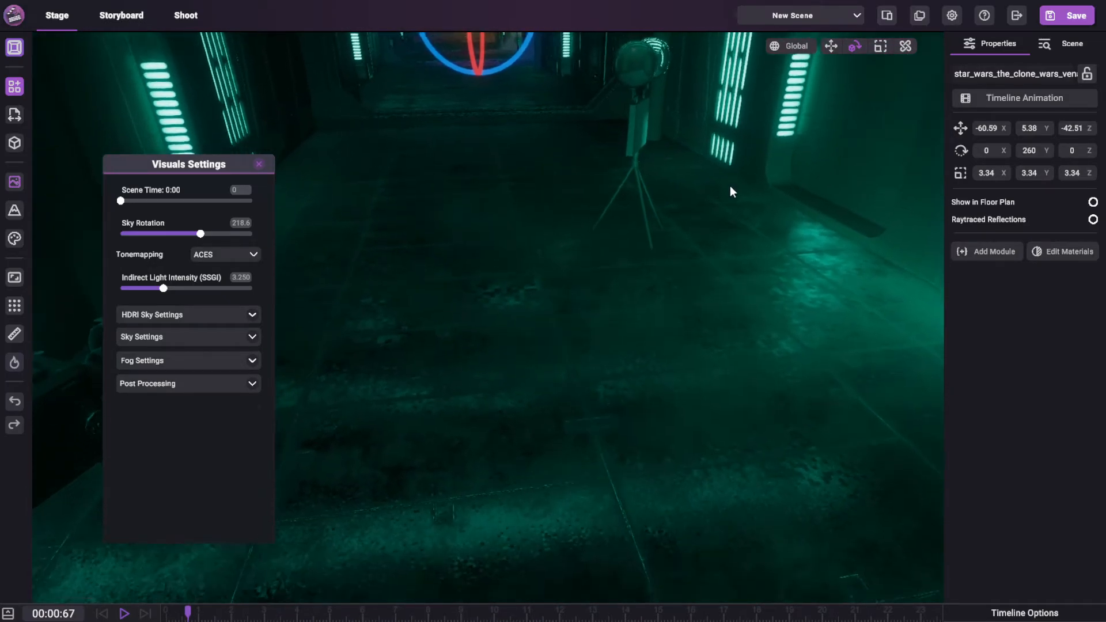
right_drag(733, 190, 772, 575)
right_drag(650, 374, 537, 167)
right_drag(345, 195, 987, 153)
right_drag(705, 187, 35, 230)
right_drag(368, 297, 1031, 327)
right_drag(687, 229, 923, 208)
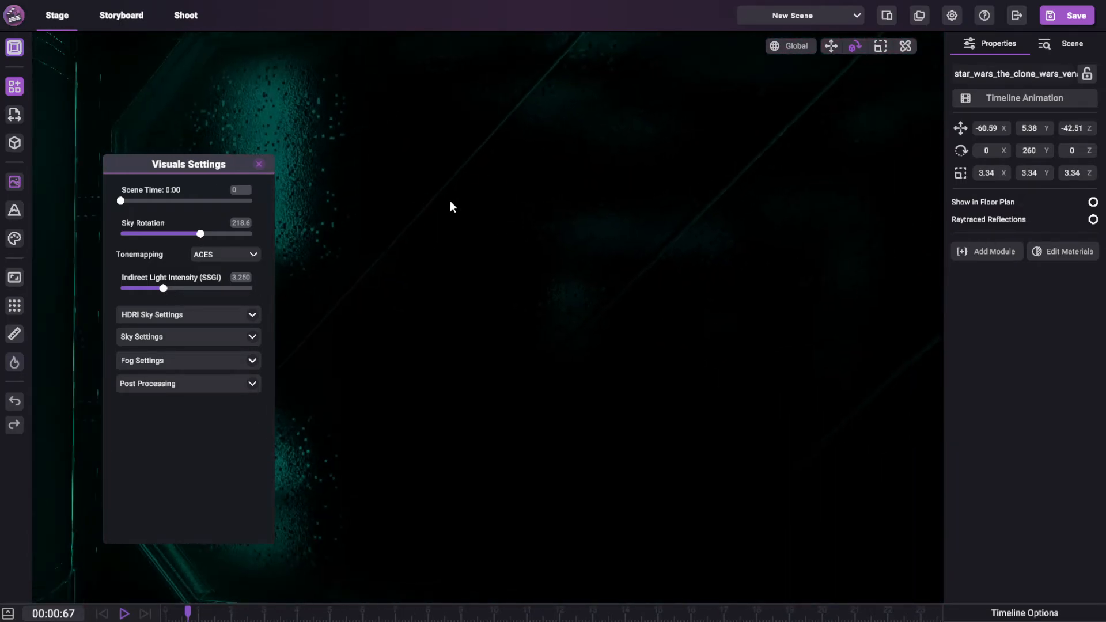
right_drag(604, 172, 154, 46)
Look at the turquoise-lit corridor through the virtual camera in Shoot mode and return to the stage.
click(187, 15)
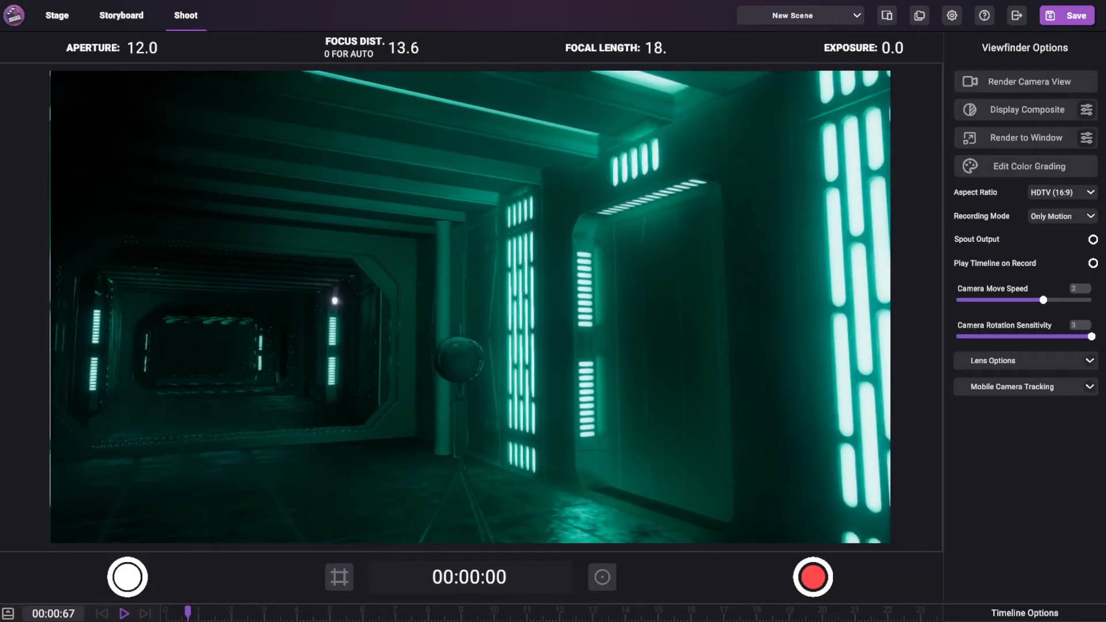
right_drag(470, 306, 398, 385)
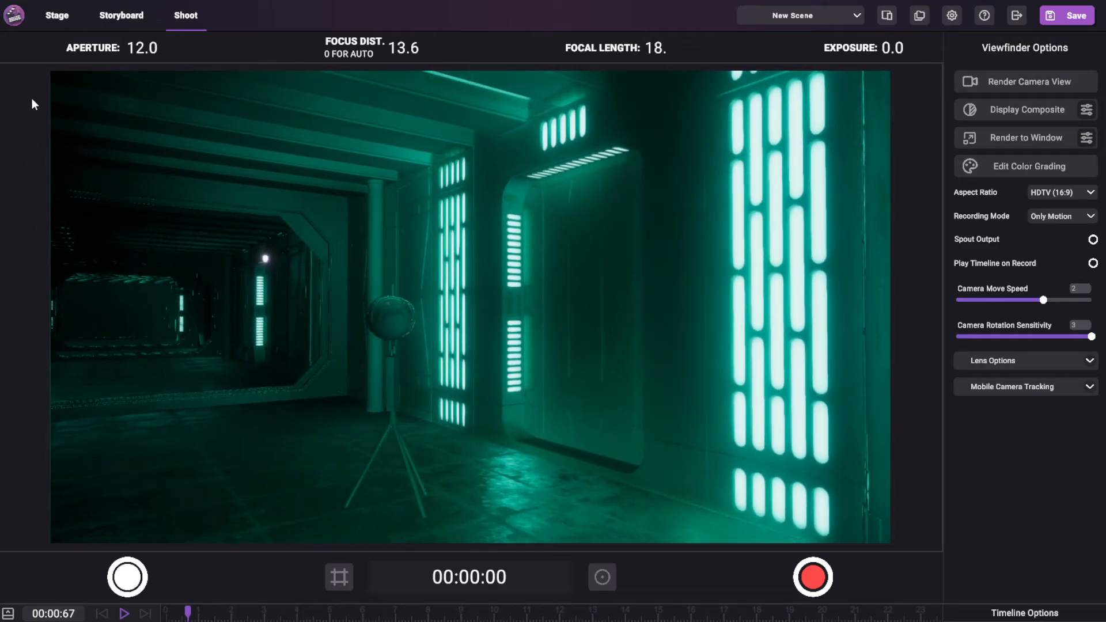
click(56, 16)
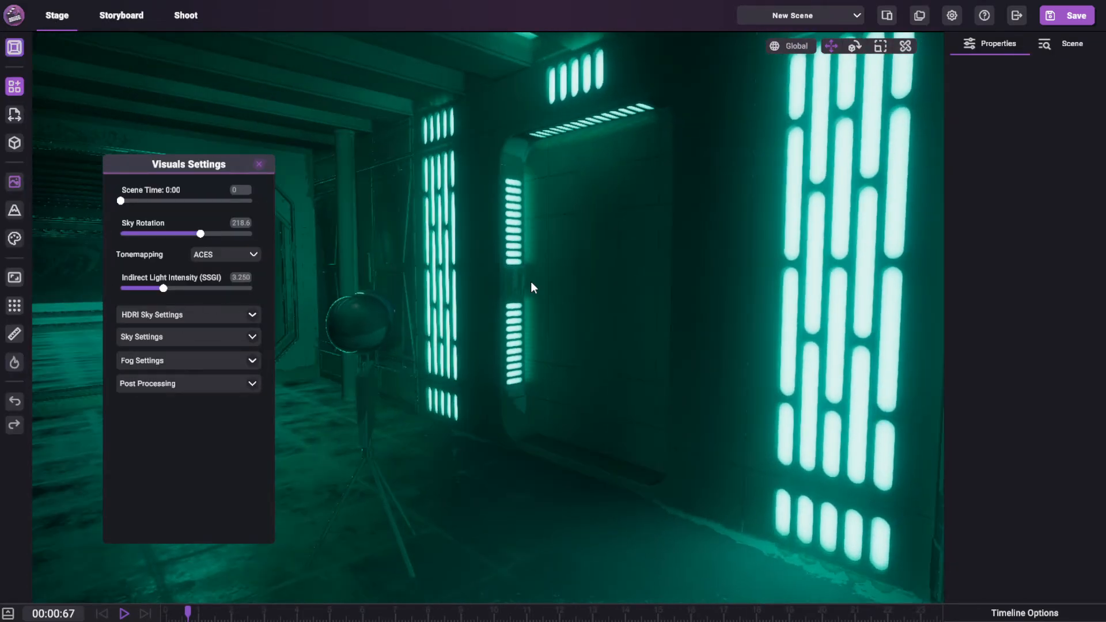
Reopen the corridor model's materials and set the wall light material's emission colour to white, R 255, G 255, B 255.
right_drag(533, 287, 653, 285)
click(653, 285)
click(1070, 251)
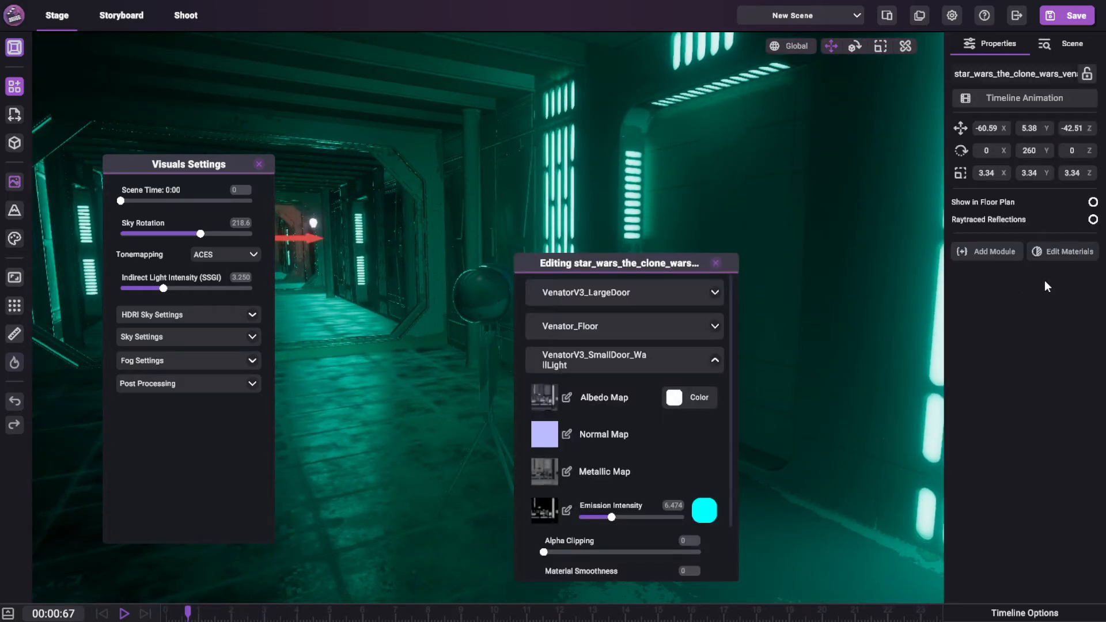
click(711, 507)
click(746, 270)
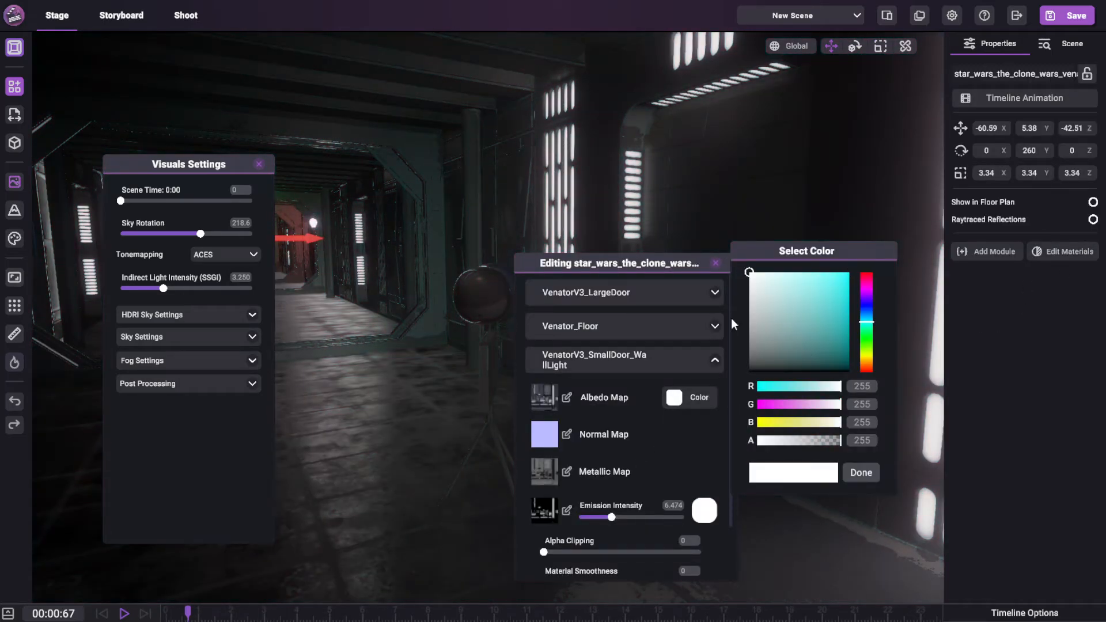
click(861, 473)
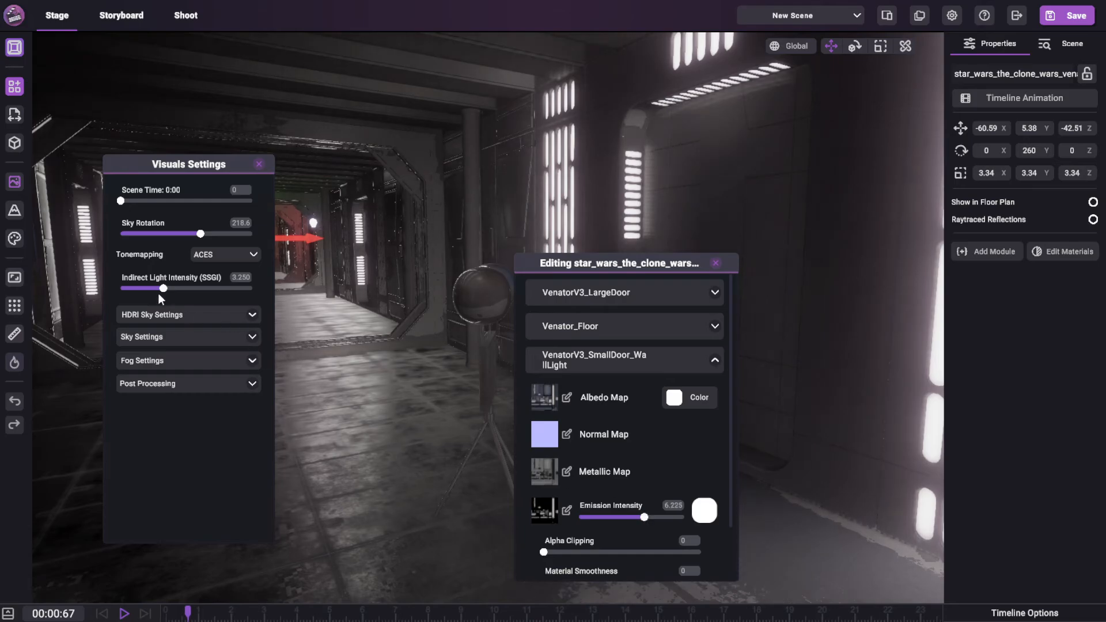
Lower the Indirect Light Intensity (SSGI) to about 1.219, raise the wall light's emission intensity, and close the material editor.
drag(159, 289, 141, 288)
drag(651, 516, 671, 516)
click(716, 263)
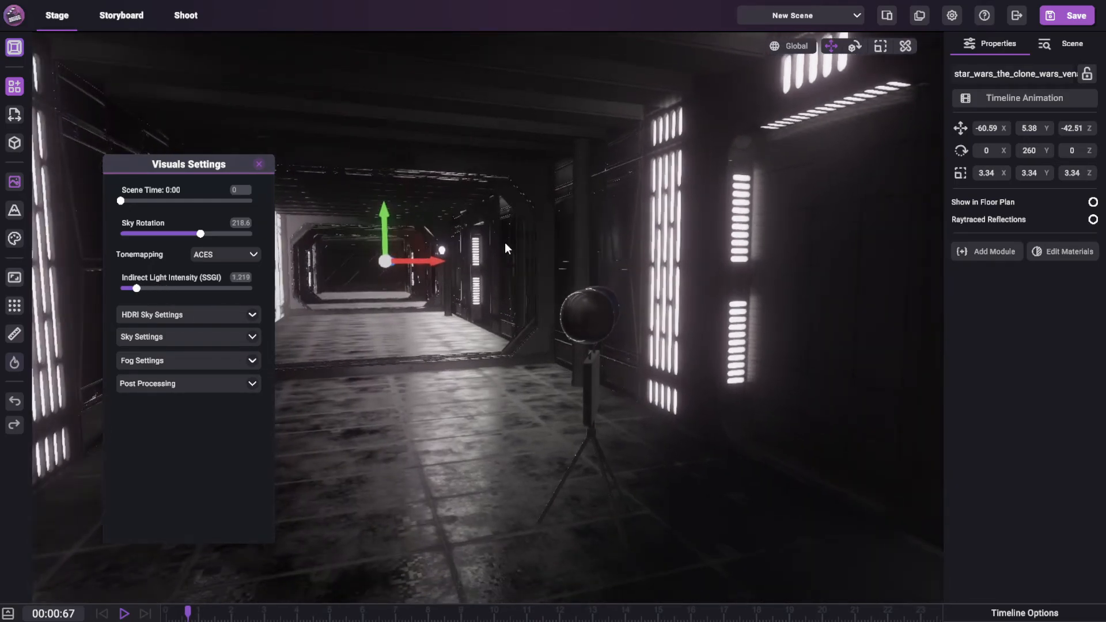
Set the physical fog density to about 7.142 and the corridor light bulb's brightness to about 210 lumens.
click(442, 252)
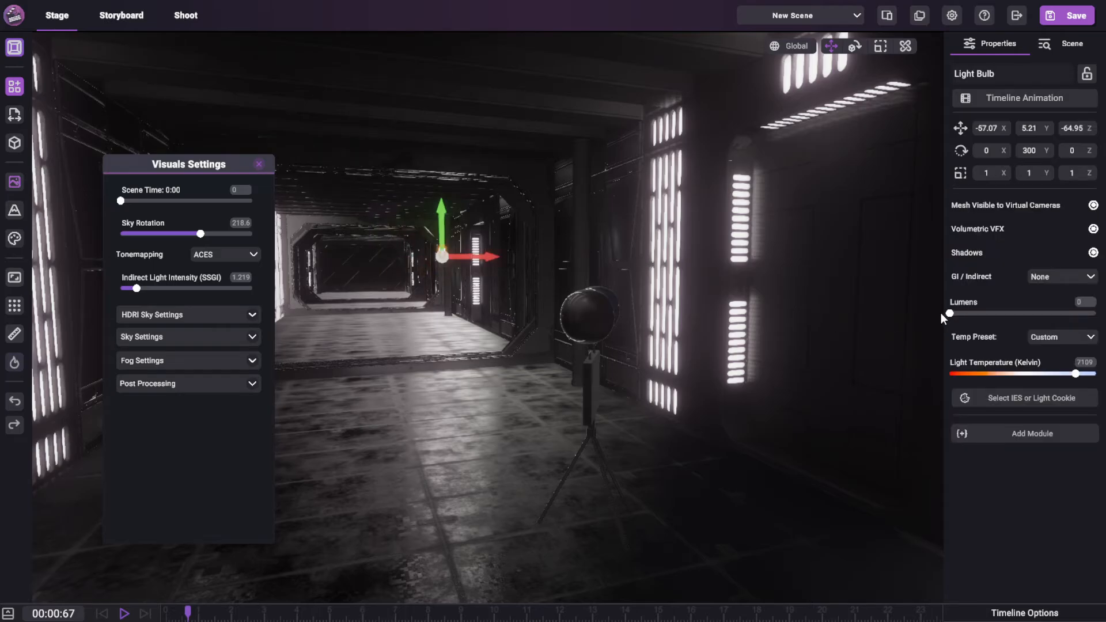
click(252, 361)
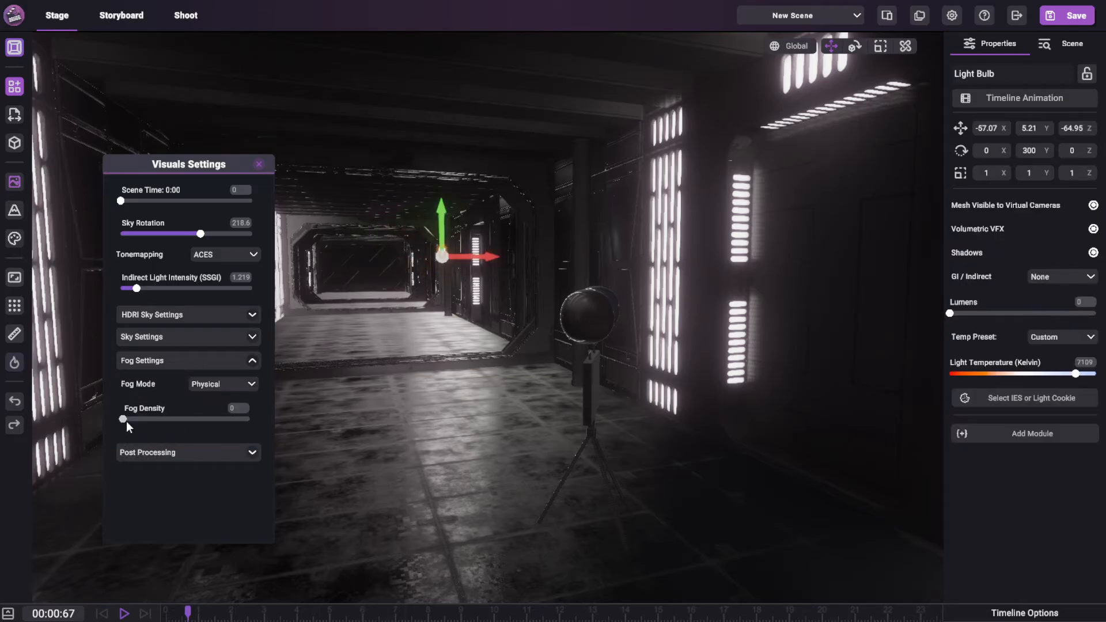
drag(126, 420, 214, 421)
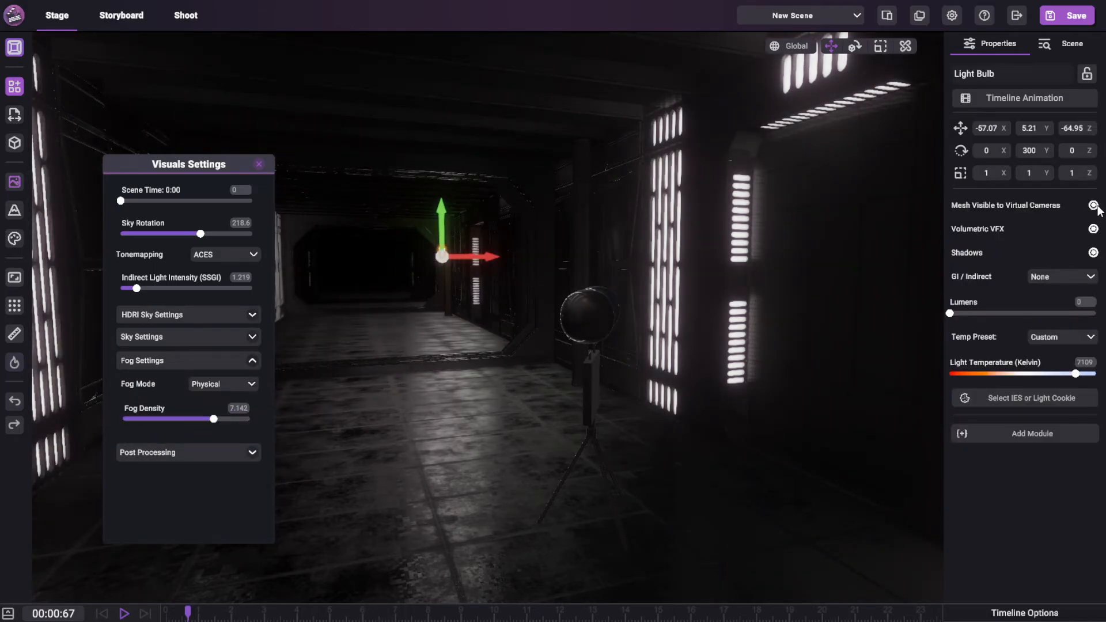
click(973, 312)
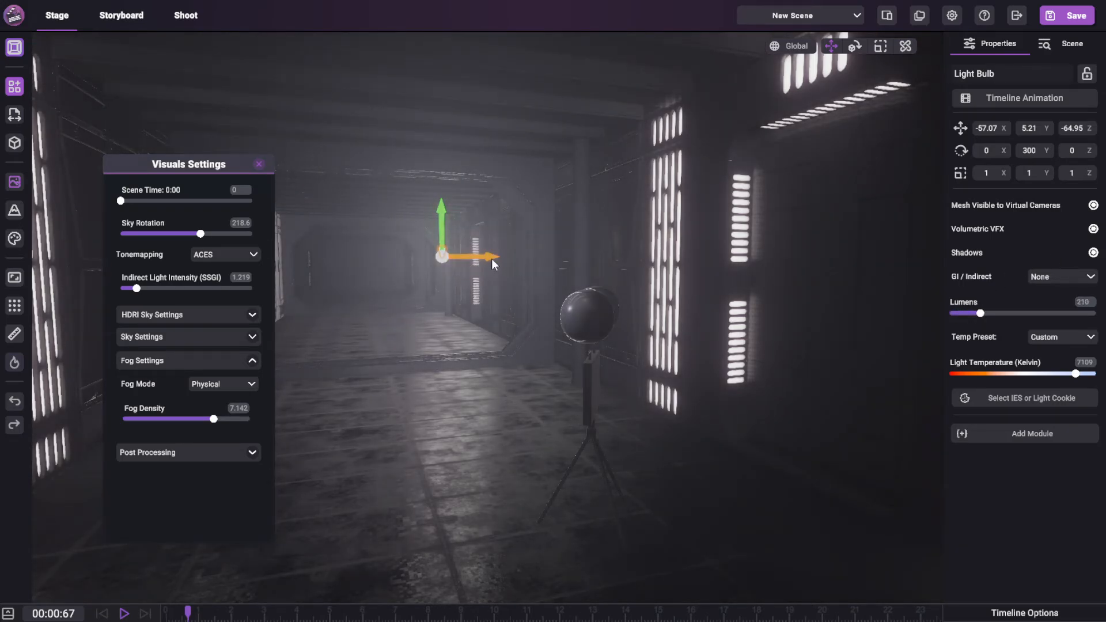
Move the light bulb to about X -58.07, Y 5.77 and set its light temperature to about 3303 Kelvin.
drag(492, 258, 419, 258)
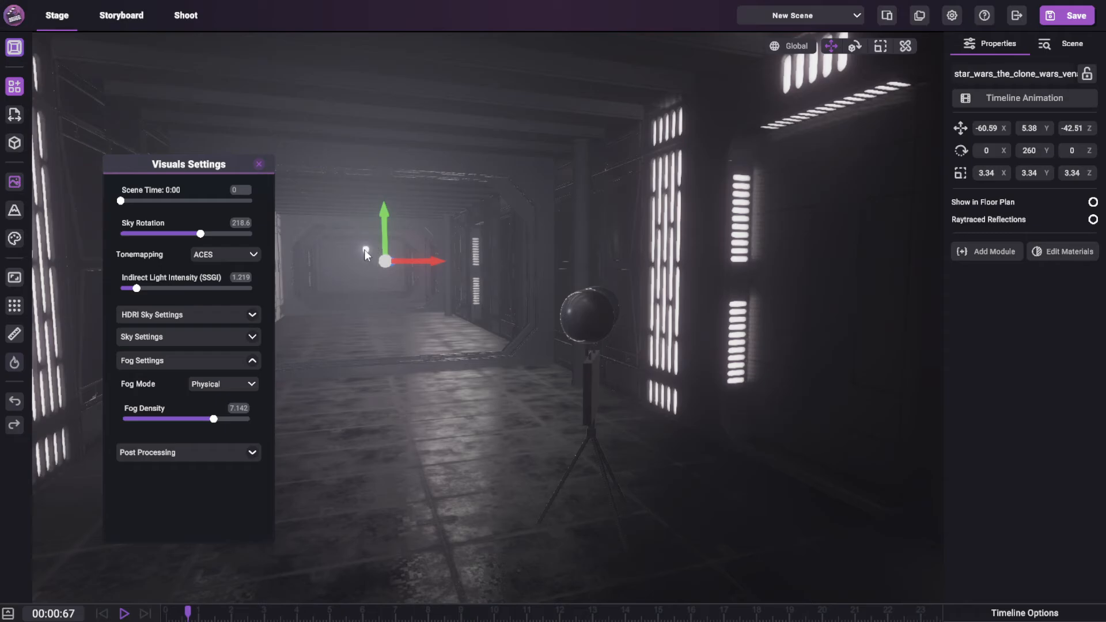
click(365, 249)
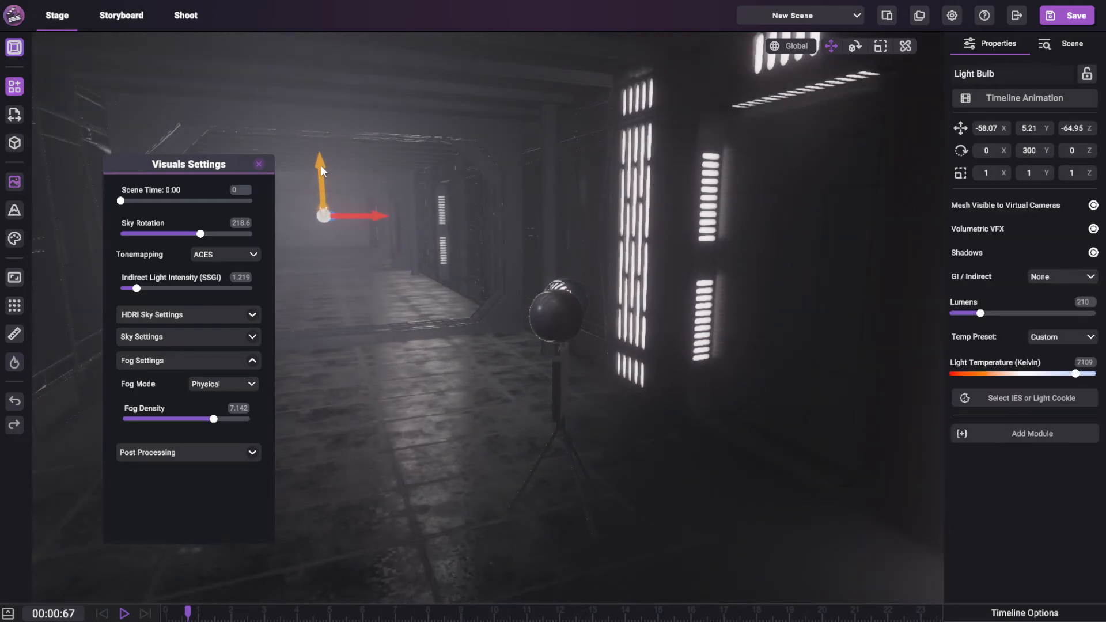
drag(322, 167, 321, 169)
drag(1059, 377, 990, 381)
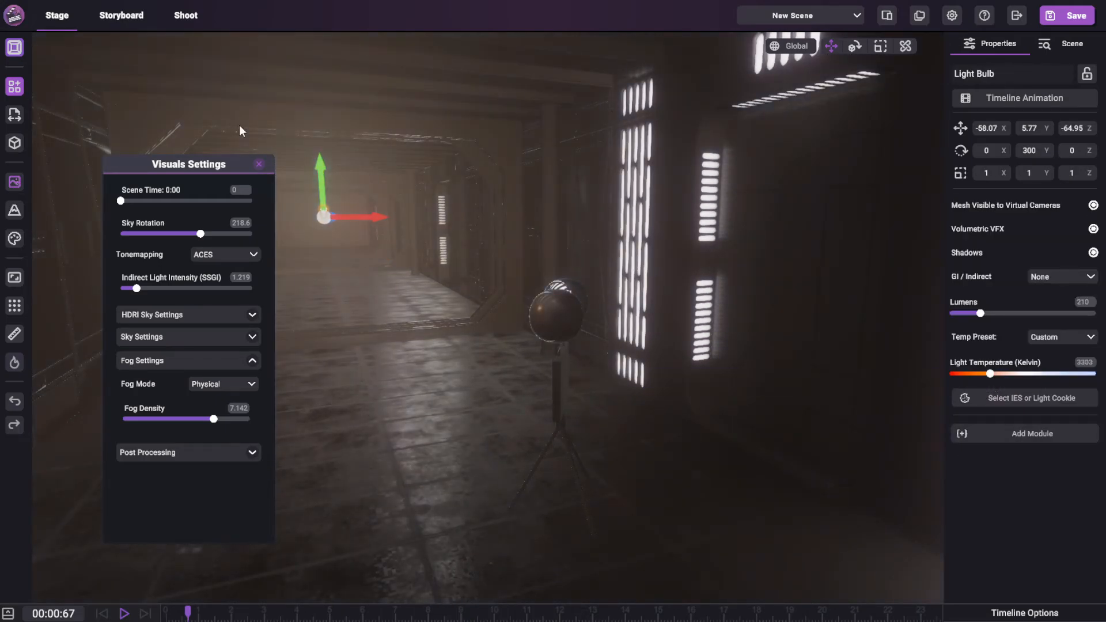
Move the virtual camera forward through the foggy corridor in Shoot mode, focus it on the tall wall light, and return to the stage.
click(187, 16)
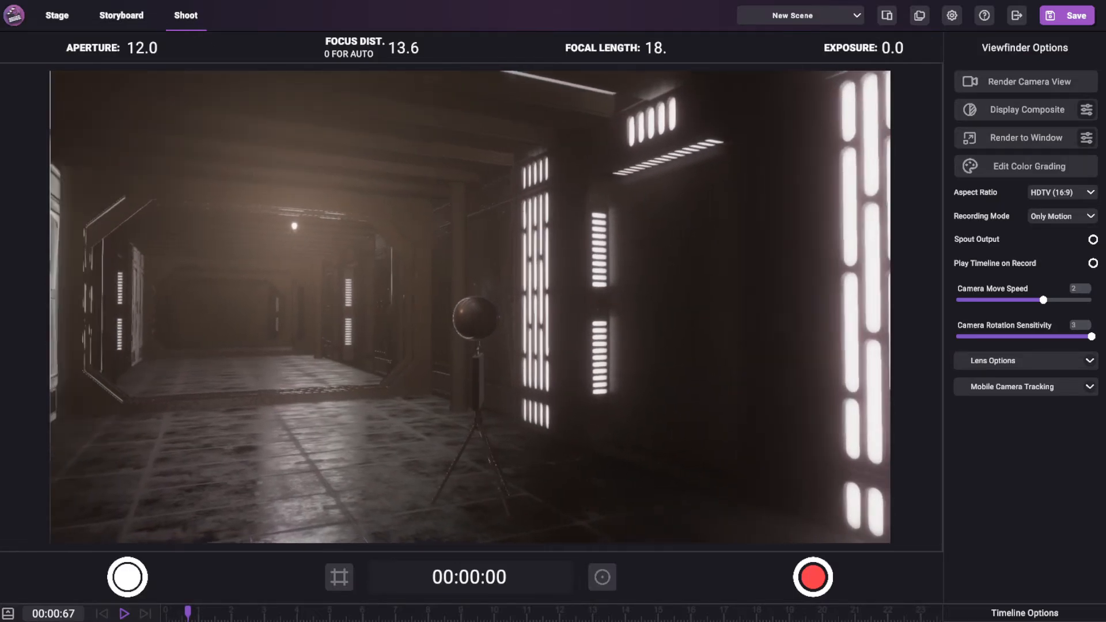
key(w)
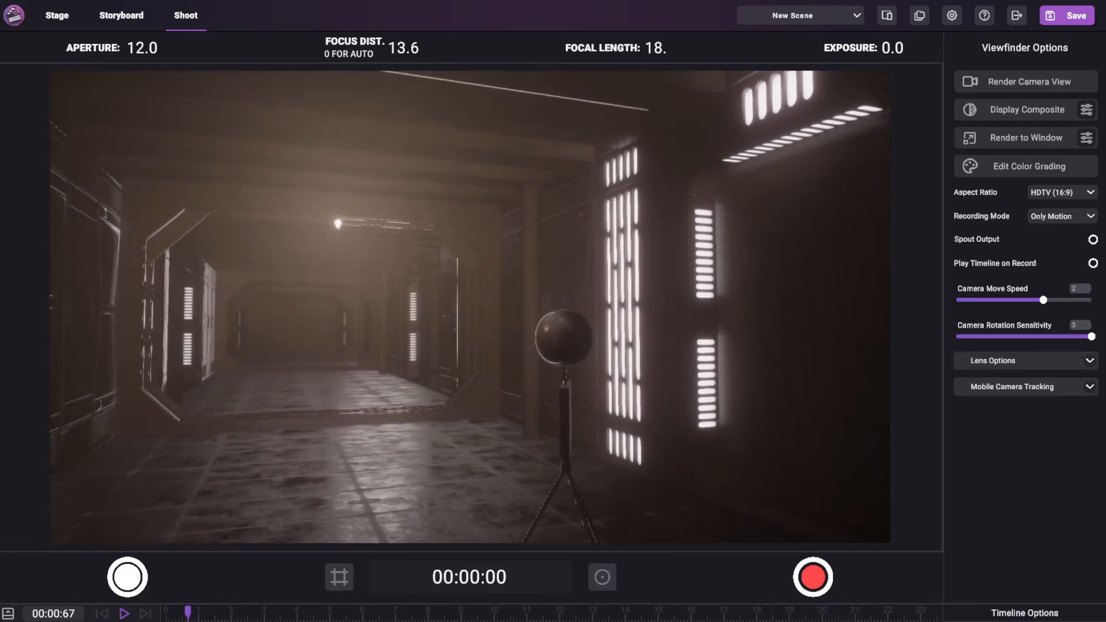
click(624, 353)
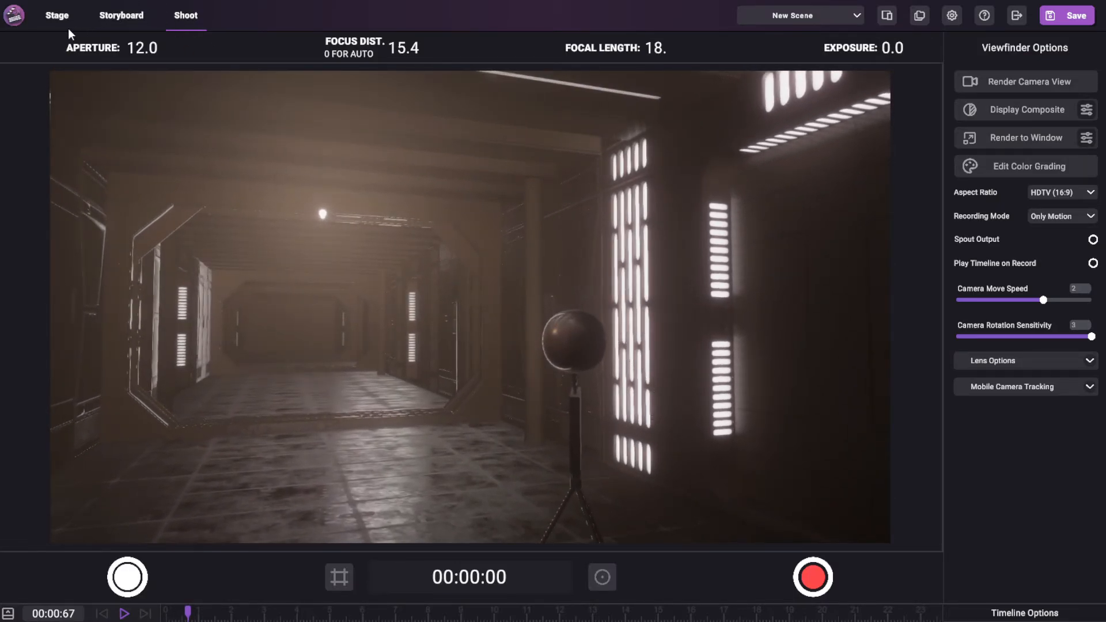
click(57, 15)
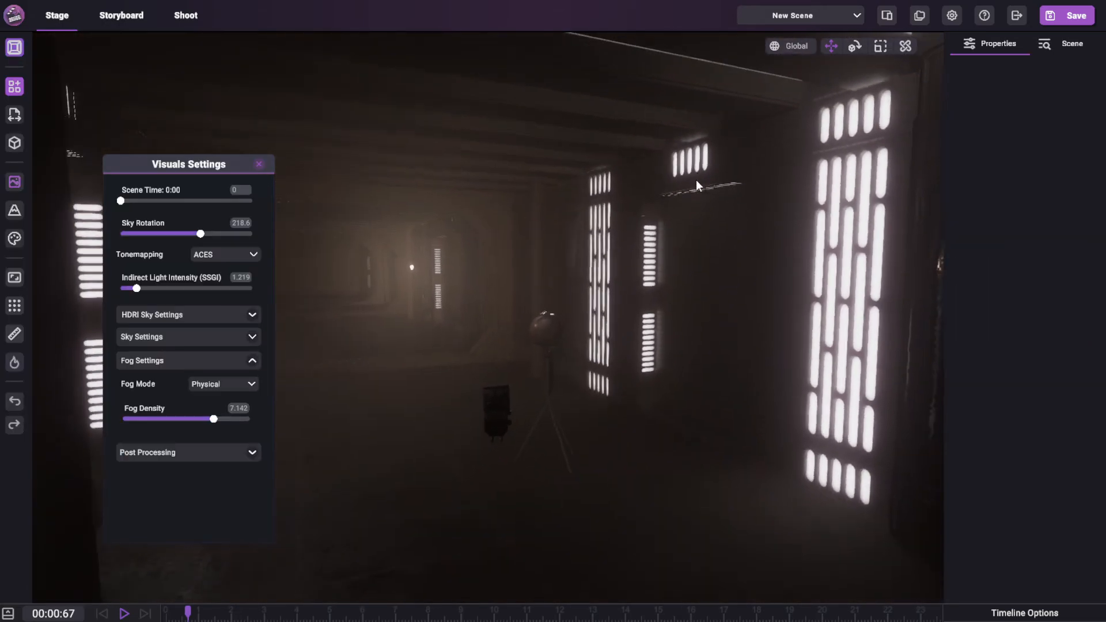
Rotate the Color Light Checker to about 267.45 degrees around its vertical axis.
click(564, 488)
key(e)
drag(579, 492, 541, 412)
key(w)
key(e)
right_drag(538, 397, 495, 368)
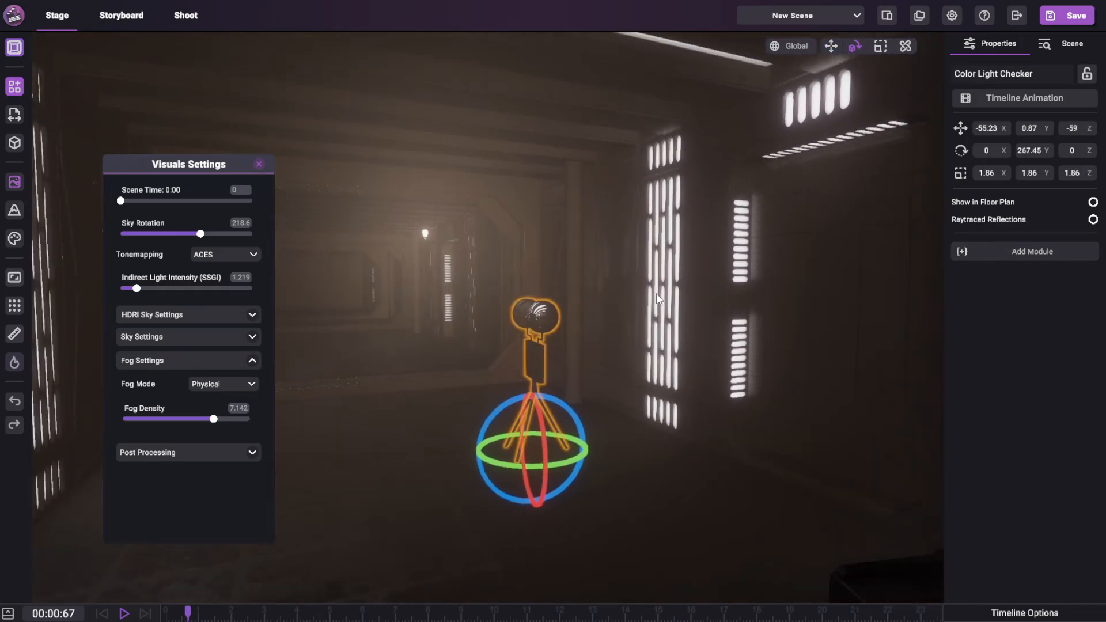
Enable Raytraced Reflections on the corridor model.
right_drag(656, 295, 696, 318)
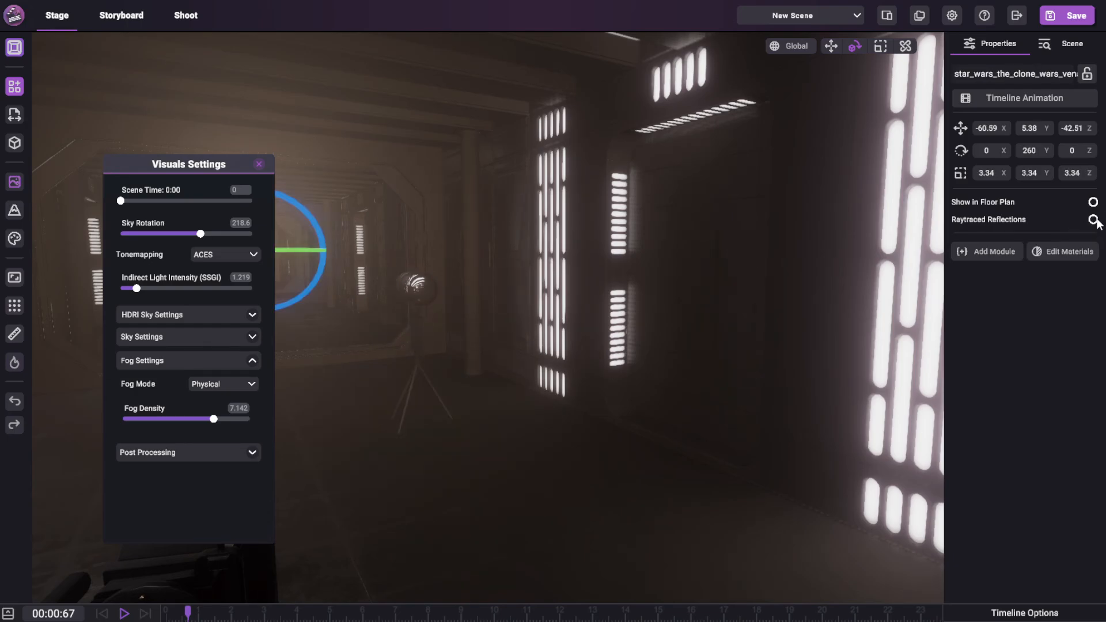
click(1092, 219)
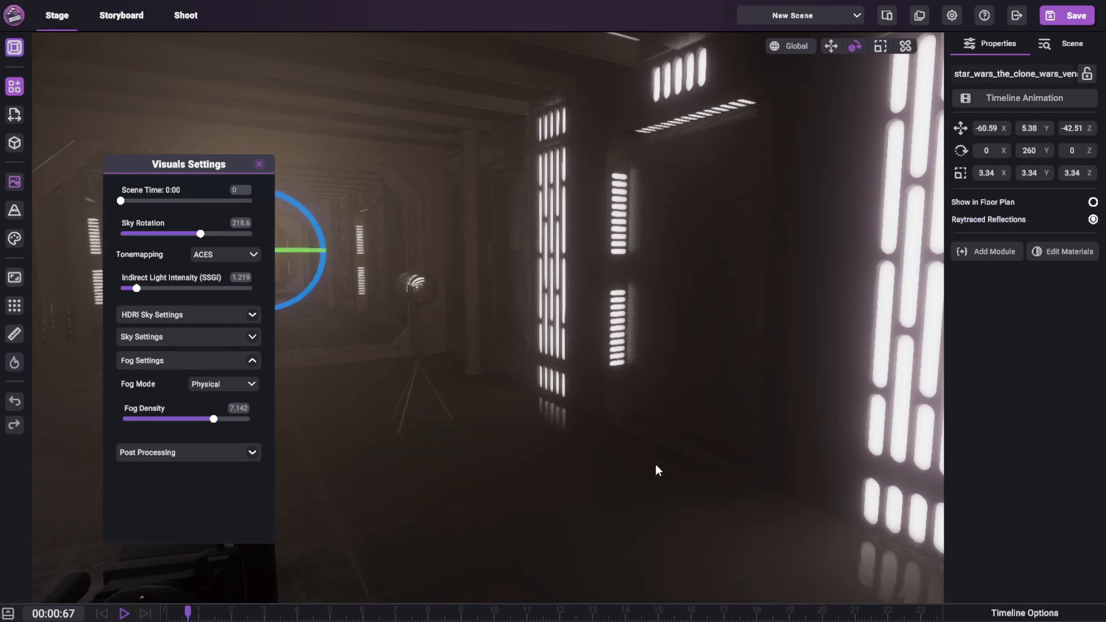
Examine the raytraced reflections of the wall lights on the corridor floor from different distances and angles.
key(s)
right_drag(540, 378, 565, 348)
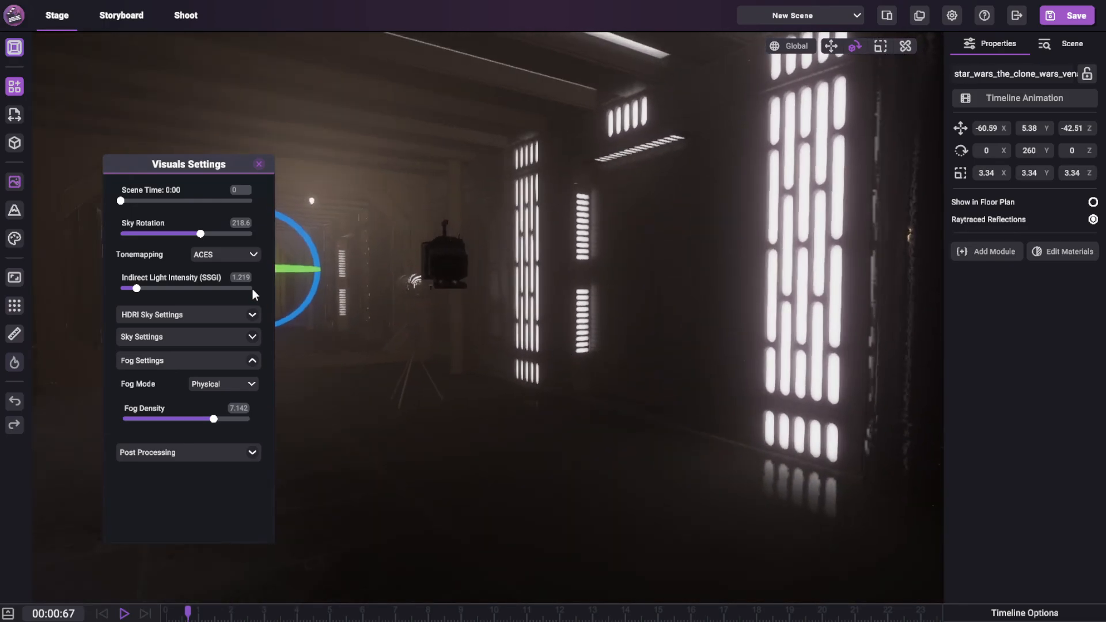
right_drag(645, 292, 690, 294)
key(w)
click(689, 293)
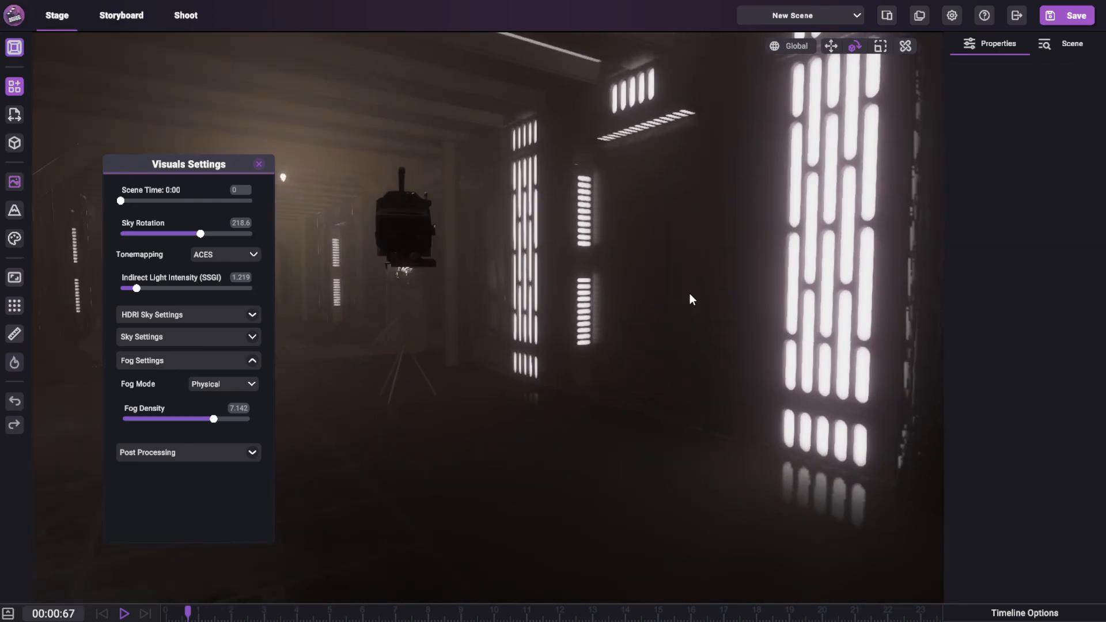
right_drag(589, 305, 548, 299)
key(s)
key(w)
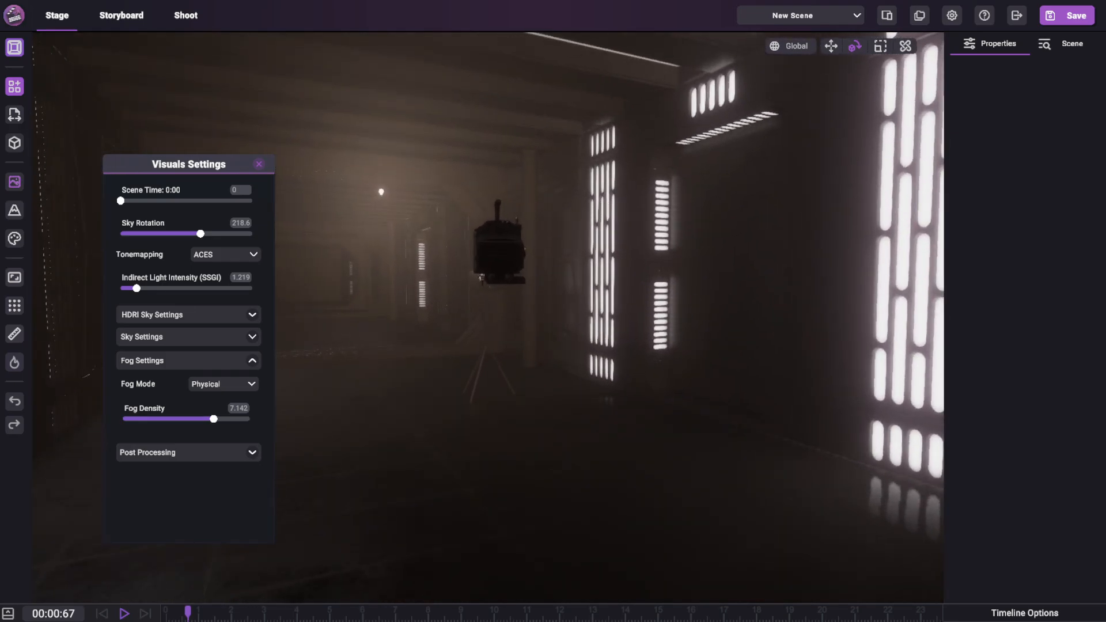